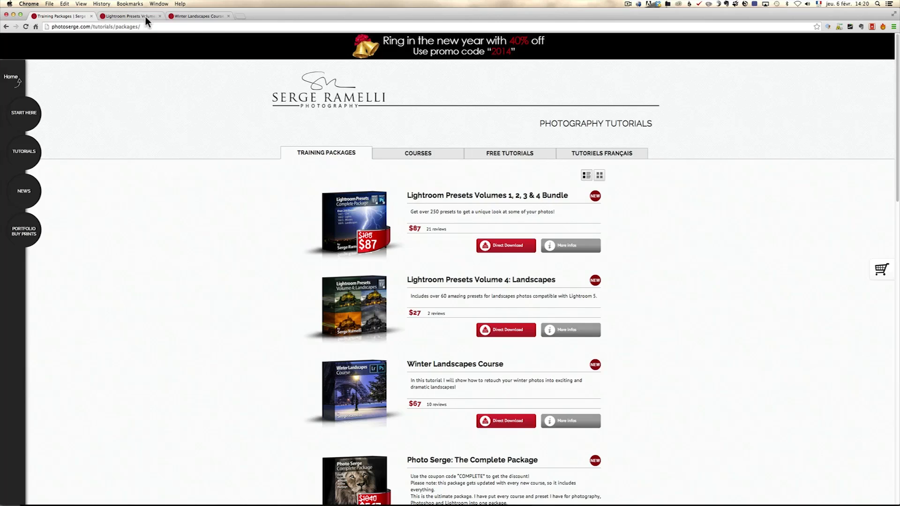
Step: Look through the Lightroom Presets Volumes 1, 2, 3 & 4 Bundle page
{"action": "scroll", "coordinate": [521, 225], "scroll_direction": "down", "scroll_amount": 3}
{"action": "scroll", "coordinate": [521, 226], "scroll_direction": "down", "scroll_amount": 20}
{"action": "scroll", "coordinate": [546, 276], "scroll_direction": "down", "scroll_amount": 12}
{"action": "scroll", "coordinate": [512, 312], "scroll_direction": "up", "scroll_amount": 4}
{"action": "scroll", "coordinate": [512, 311], "scroll_direction": "up", "scroll_amount": 20}
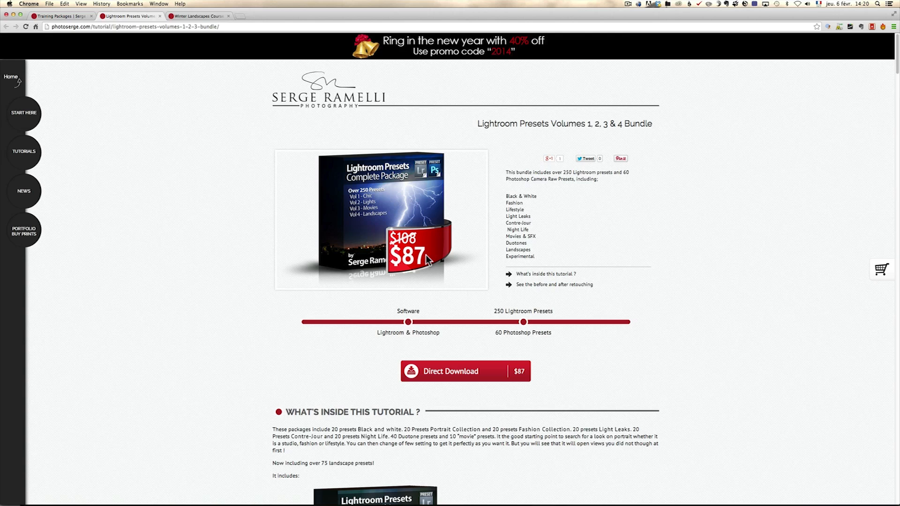
Step: Open the Winter Landscapes Course page and review its before and after renderings
{"action": "left_click", "coordinate": [198, 16]}
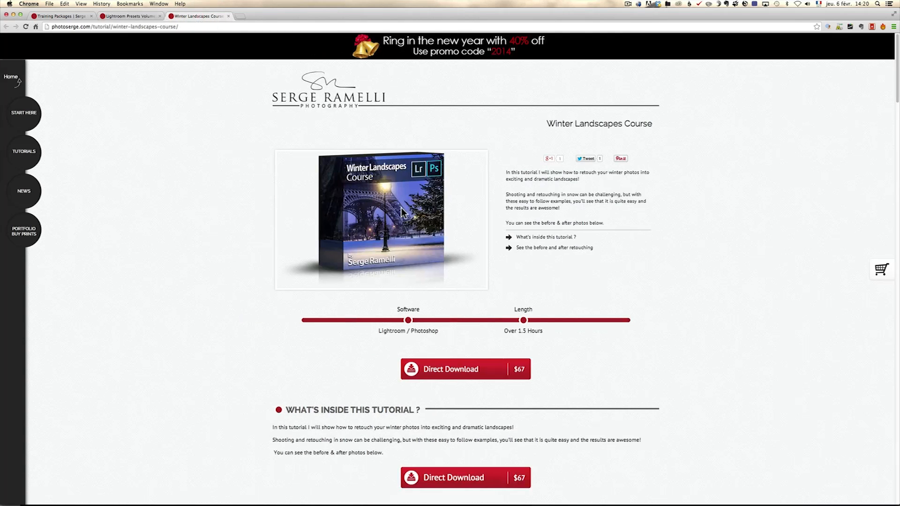
{"action": "scroll", "coordinate": [403, 213], "scroll_direction": "down", "scroll_amount": 5}
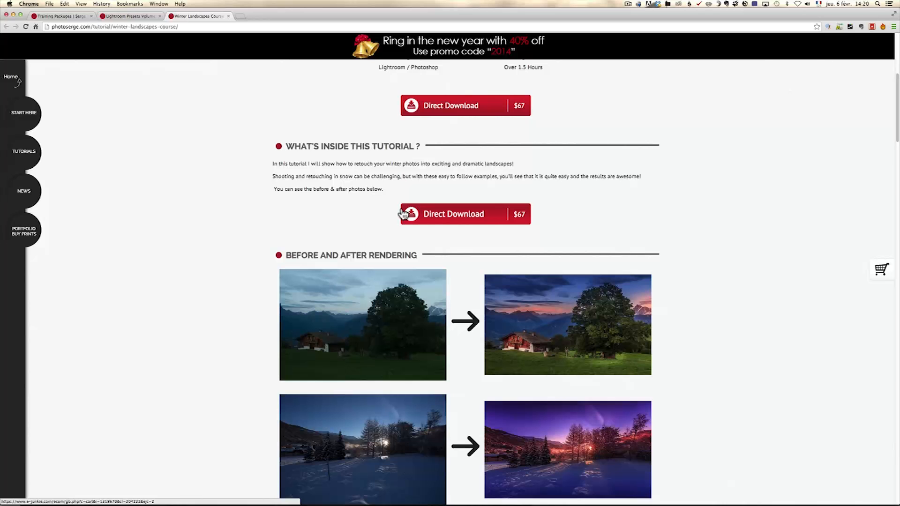
{"action": "scroll", "coordinate": [479, 232], "scroll_direction": "down", "scroll_amount": 4}
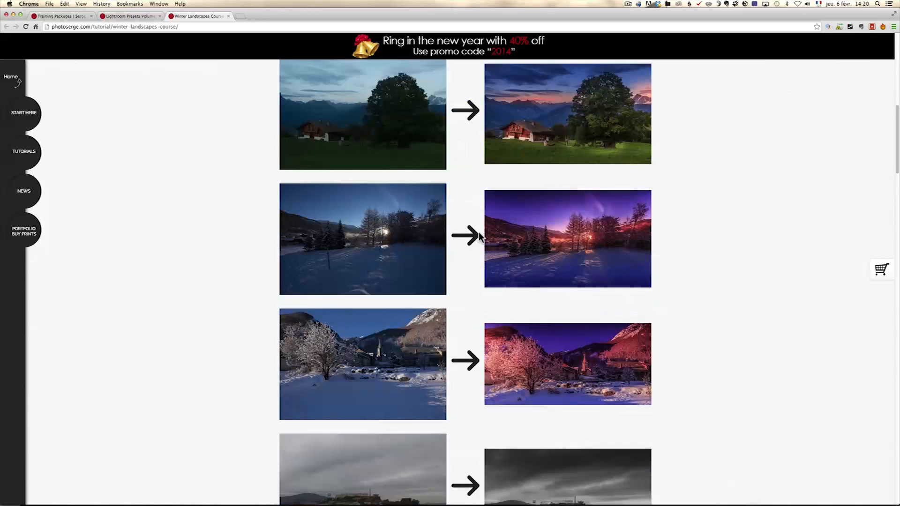
{"action": "scroll", "coordinate": [479, 232], "scroll_direction": "down", "scroll_amount": 9}
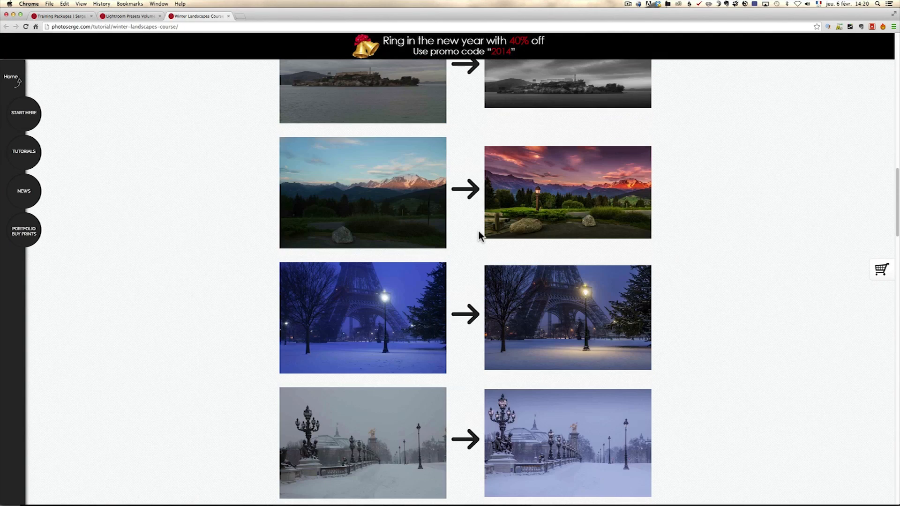
{"action": "scroll", "coordinate": [478, 231], "scroll_direction": "down", "scroll_amount": 6}
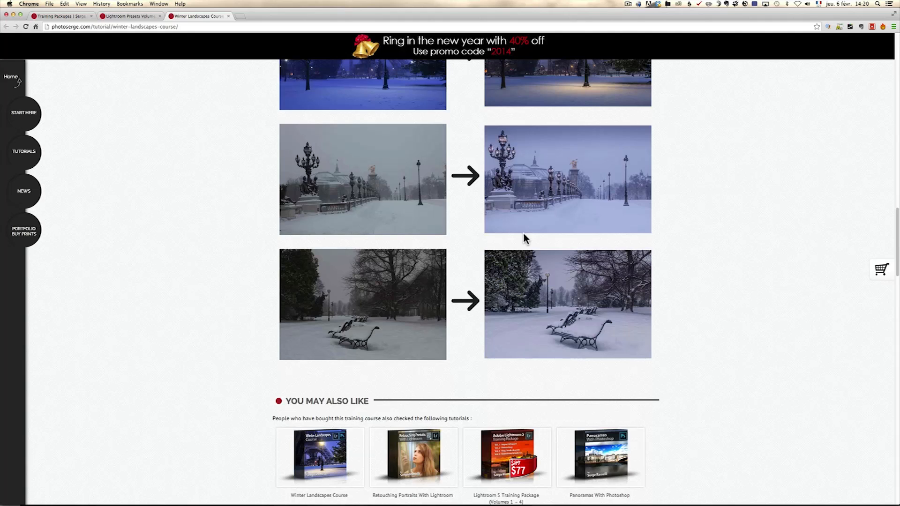
{"action": "scroll", "coordinate": [524, 234], "scroll_direction": "up", "scroll_amount": 20}
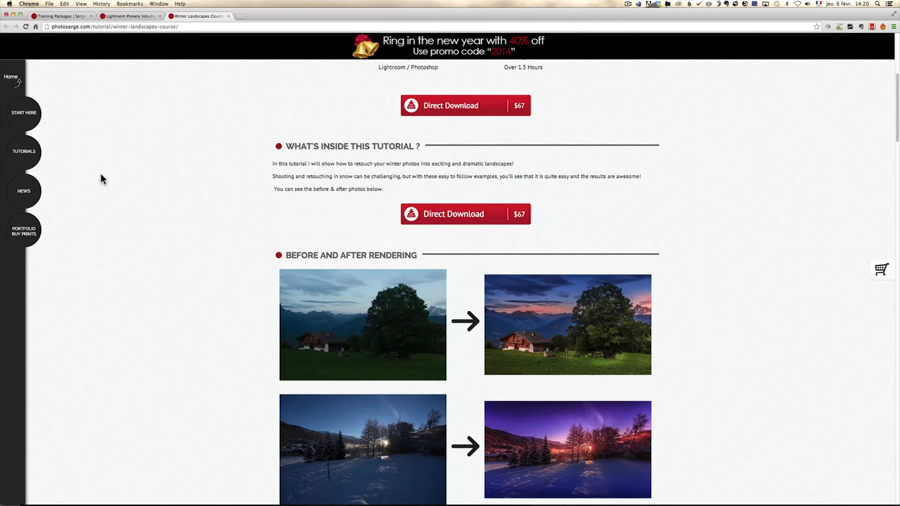
Step: Open the newsletter sign-up page from the site's News section
{"action": "mouse_move", "coordinate": [22, 196]}
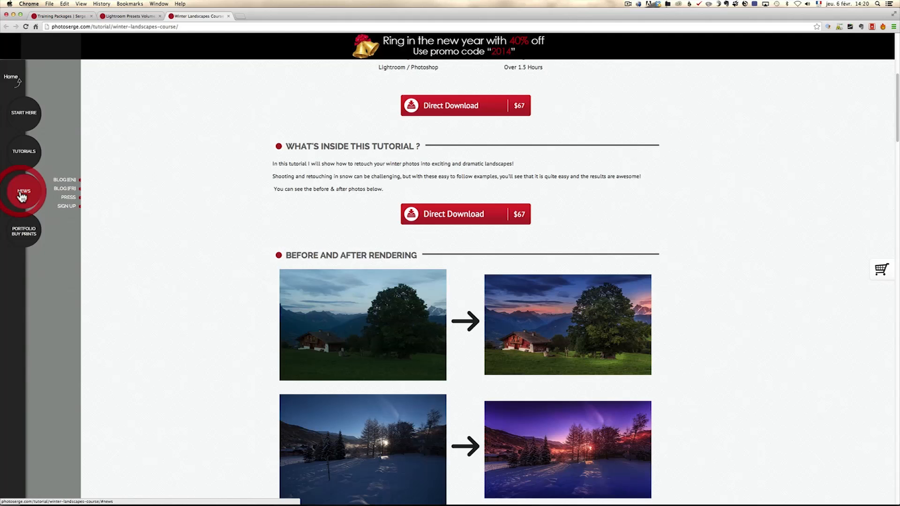
{"action": "left_click", "coordinate": [66, 206]}
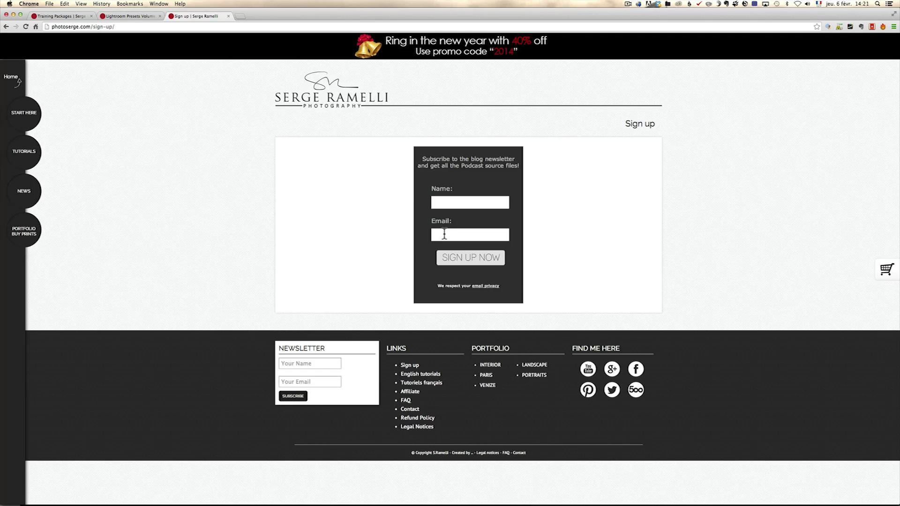
Step: Switch to Lightroom and compare the three bedroom exposures in the Episode 95 Ares window collection
{"action": "key", "text": "super+Tab"}
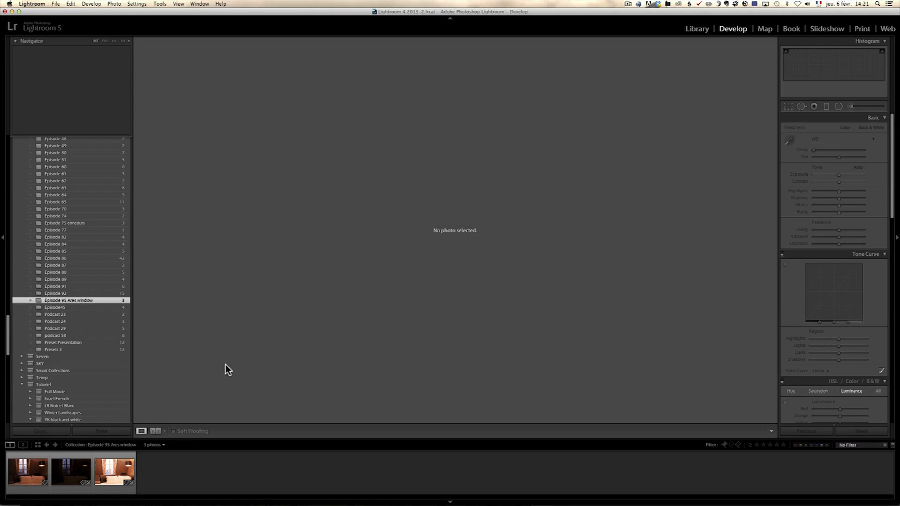
{"action": "left_click", "coordinate": [44, 467]}
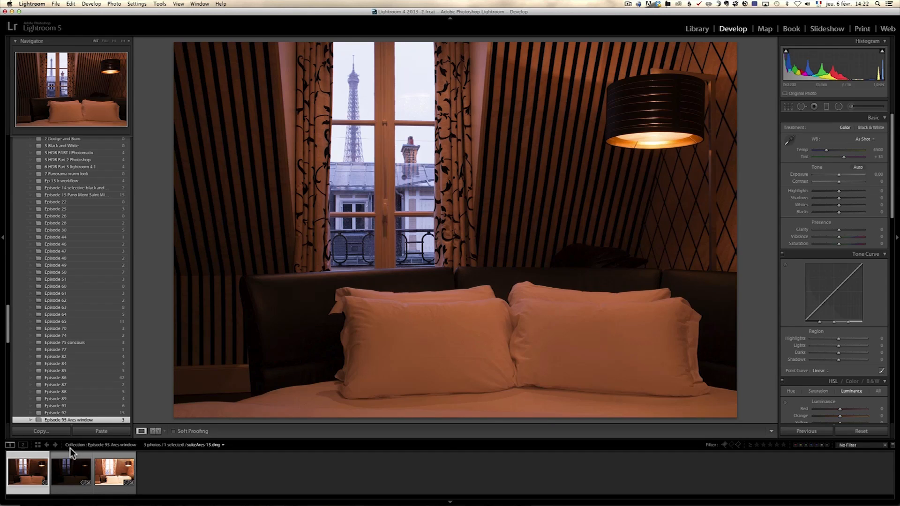
{"action": "left_click", "coordinate": [76, 473]}
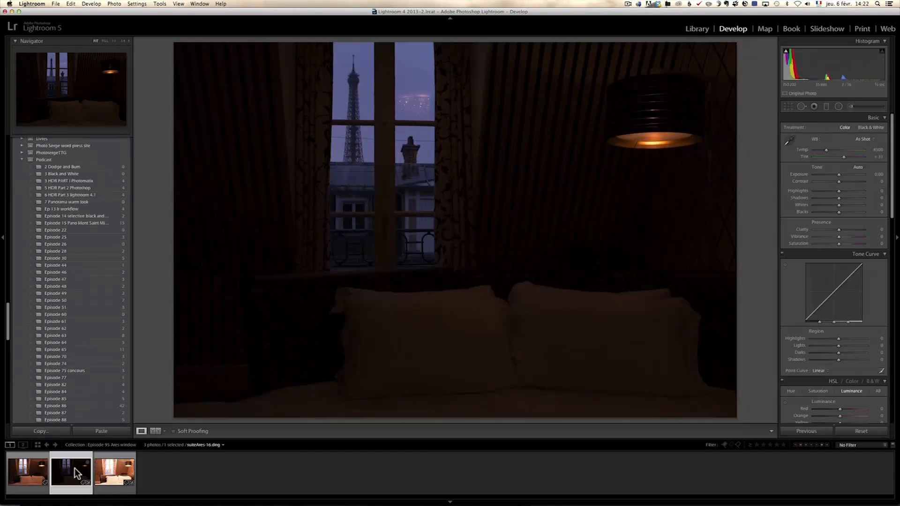
{"action": "left_click", "coordinate": [110, 470]}
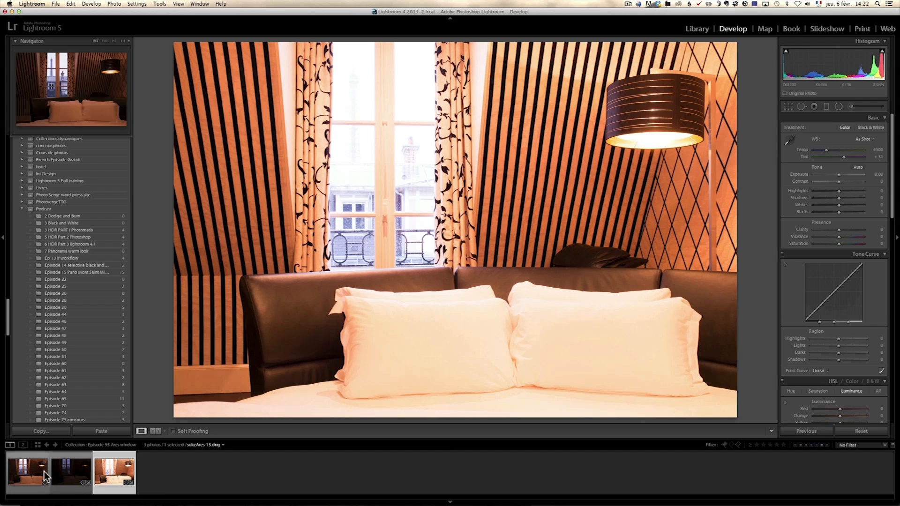
{"action": "left_click", "coordinate": [74, 469]}
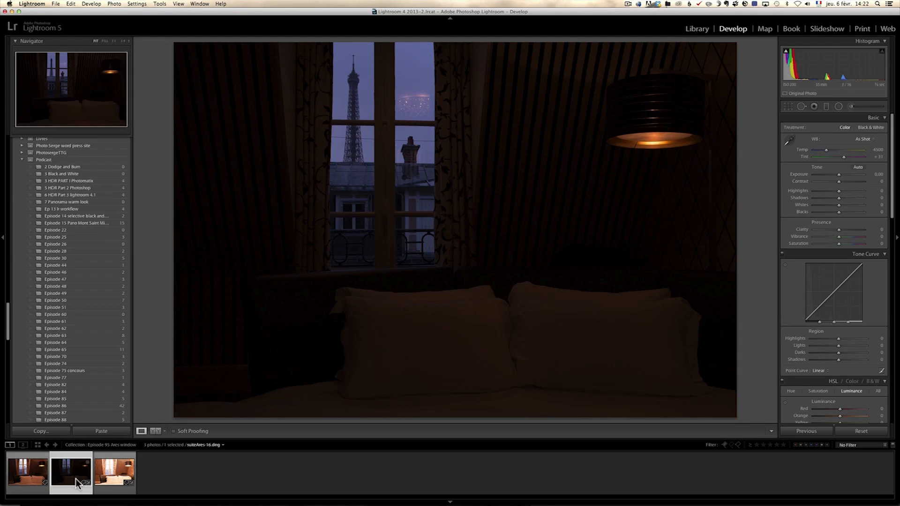
{"action": "left_click", "coordinate": [27, 471]}
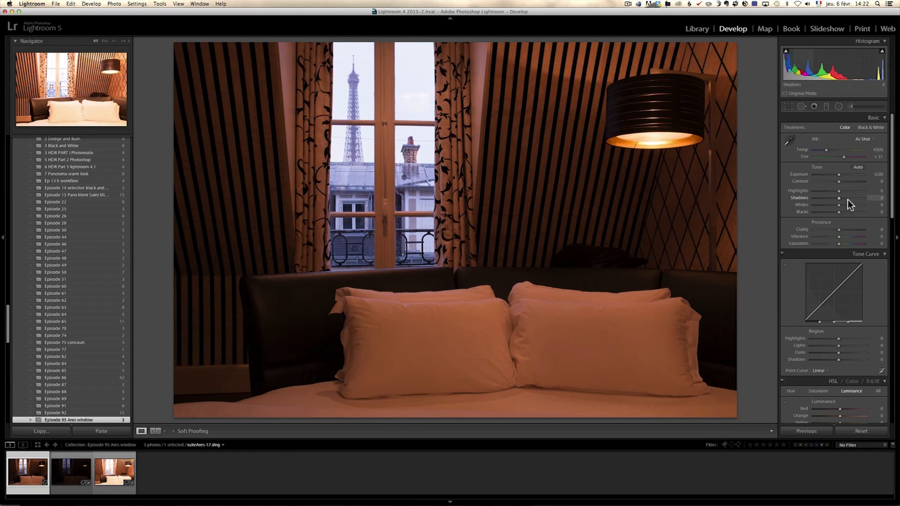
Step: Try raising Shadows to +100 on the medium exposure and inspect its dark wall stripes up close
{"action": "left_click_drag", "start_coordinate": [839, 197], "coordinate": [880, 202]}
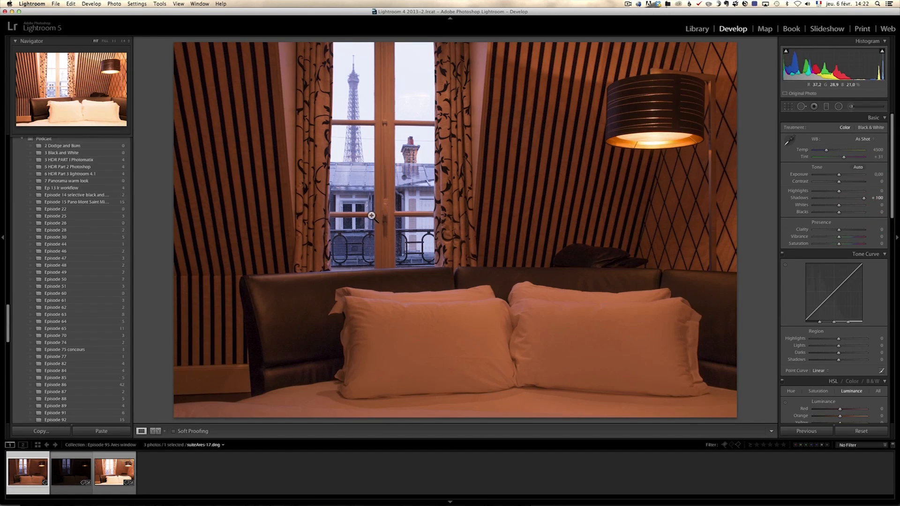
{"action": "left_click", "coordinate": [259, 225]}
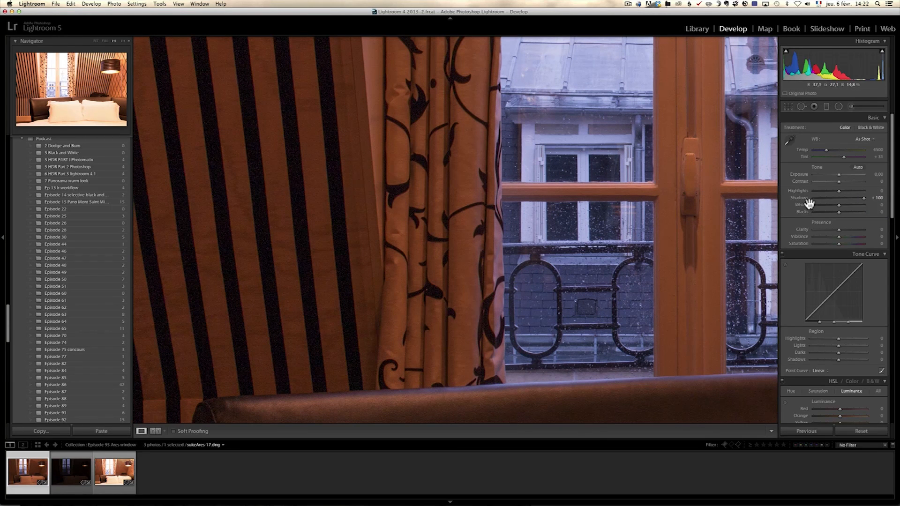
{"action": "left_click", "coordinate": [558, 203]}
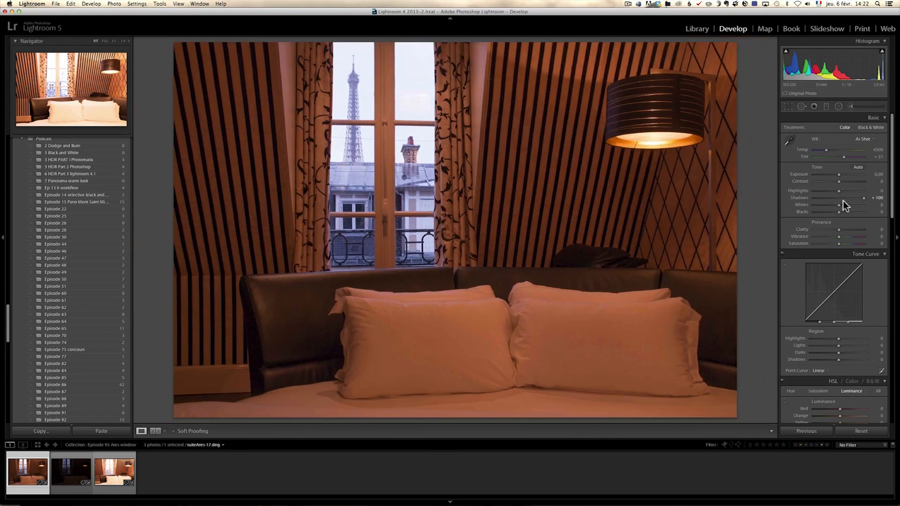
{"action": "left_click", "coordinate": [838, 198]}
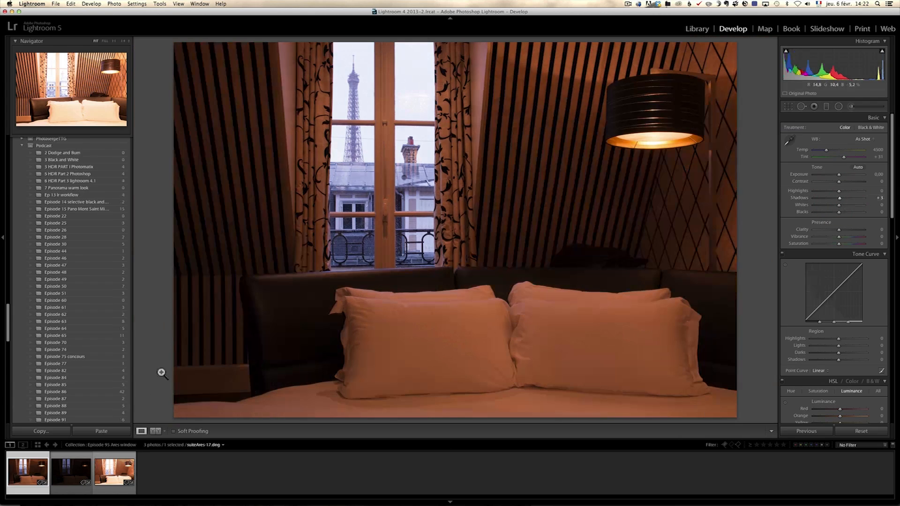
Step: Inspect the striped wall up close in the brightest exposure
{"action": "left_click", "coordinate": [114, 471]}
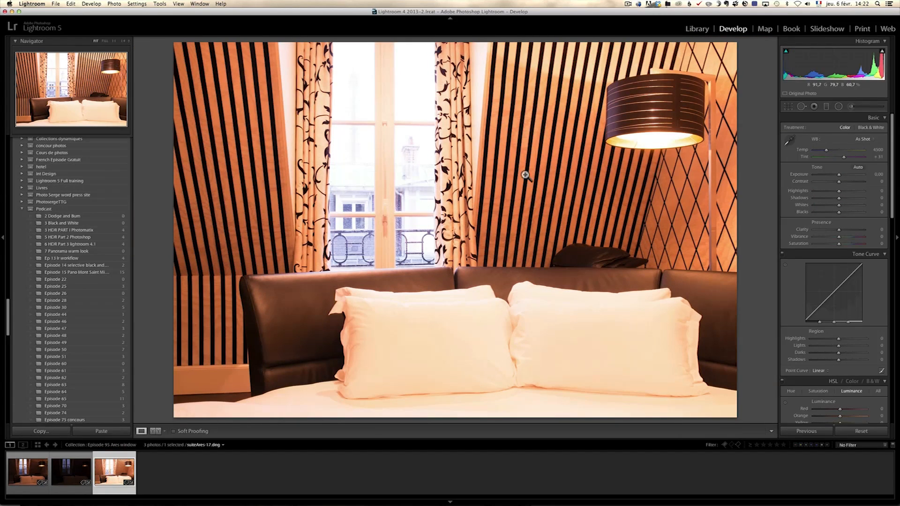
{"action": "left_click", "coordinate": [555, 165]}
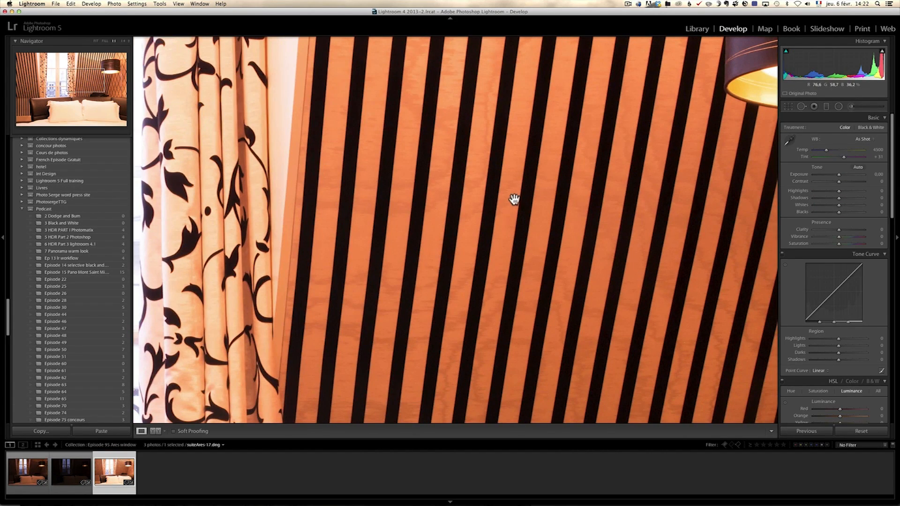
{"action": "left_click", "coordinate": [228, 193]}
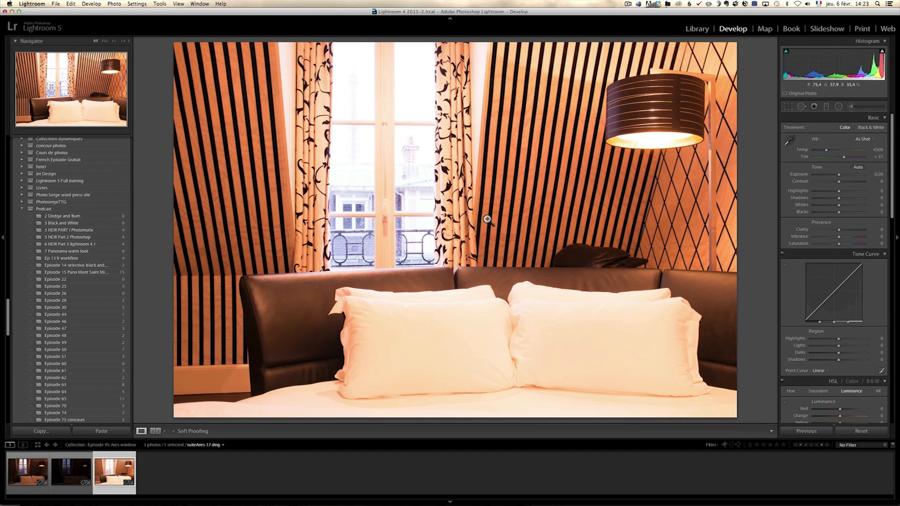
Step: In the brightest exposure, set Highlights to -100, Shadows to +23 and Exposure to -0.50
{"action": "left_click", "coordinate": [70, 469]}
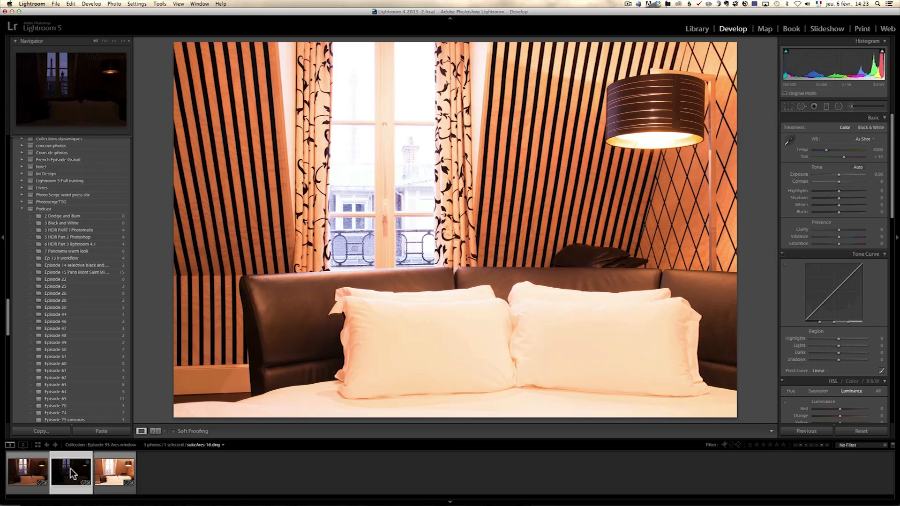
{"action": "left_click", "coordinate": [118, 475]}
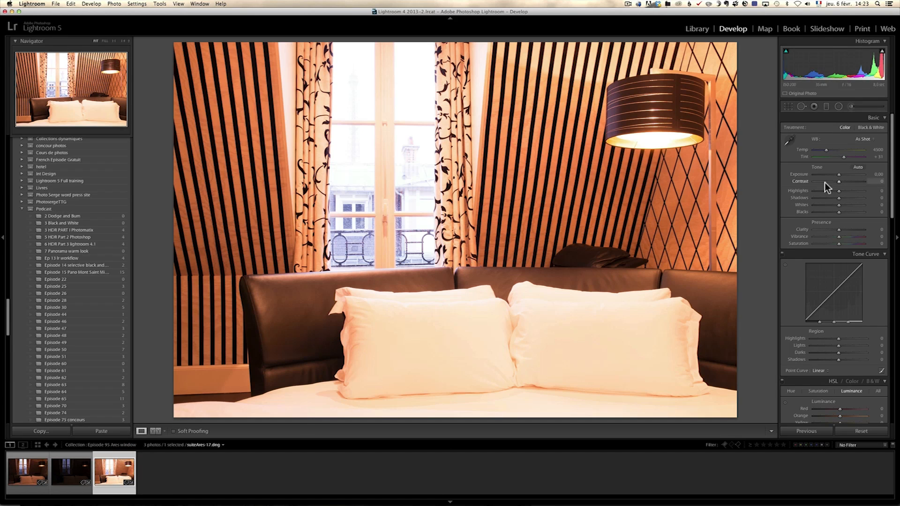
{"action": "left_click_drag", "start_coordinate": [838, 195], "coordinate": [835, 175]}
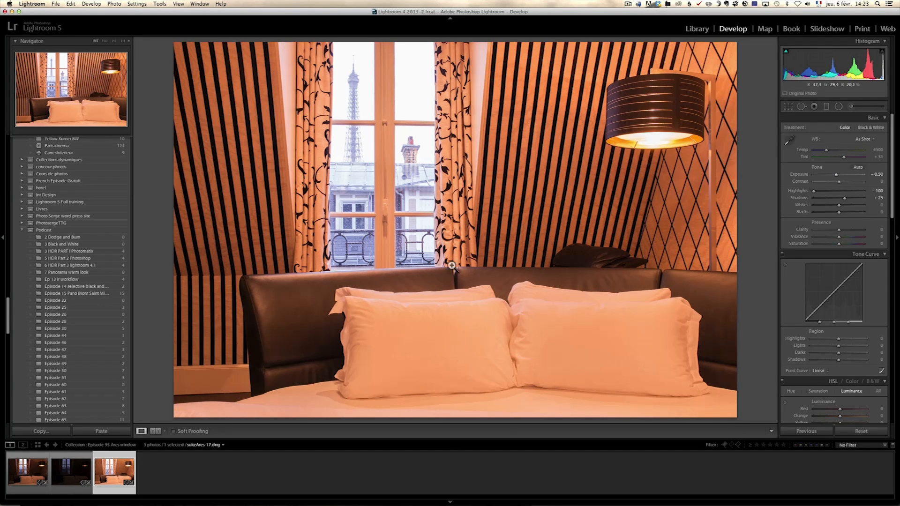
Step: Sample the white balance from the white pillow near the lamp and inspect the striped wall up close
{"action": "left_click", "coordinate": [789, 139]}
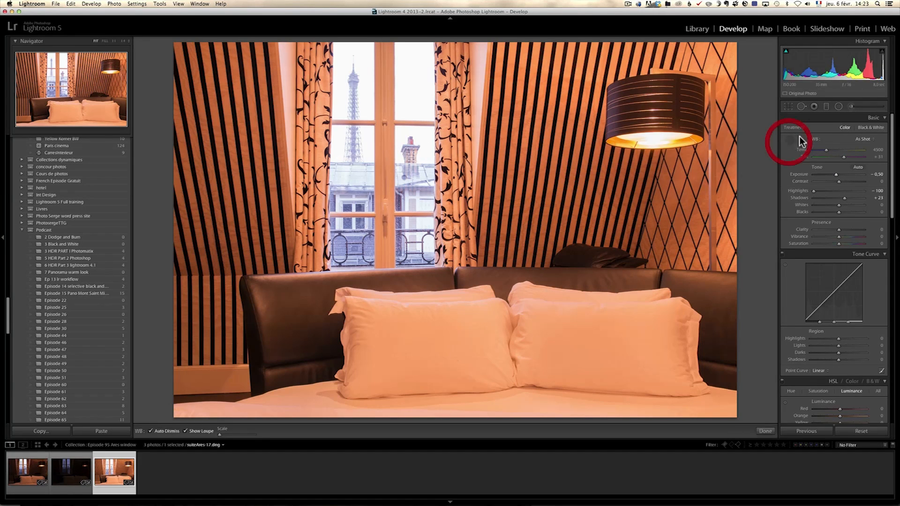
{"action": "left_click", "coordinate": [578, 320]}
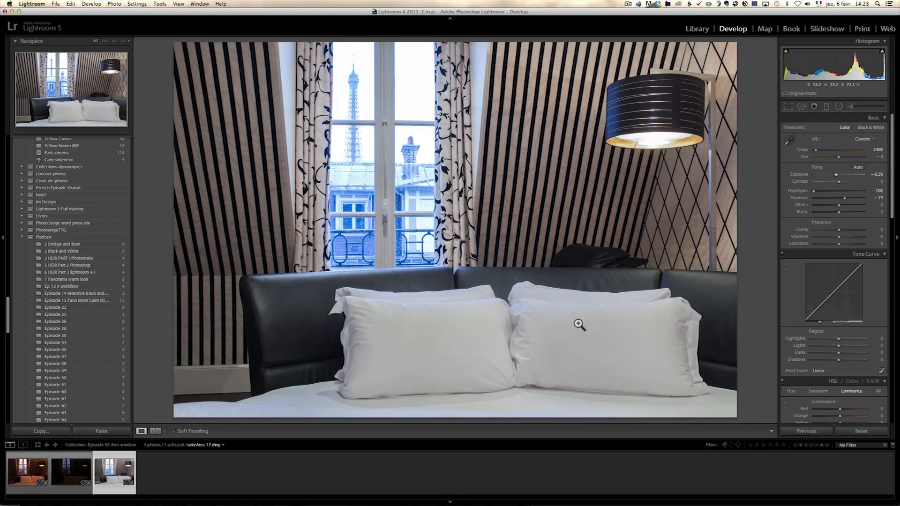
{"action": "left_click", "coordinate": [550, 187]}
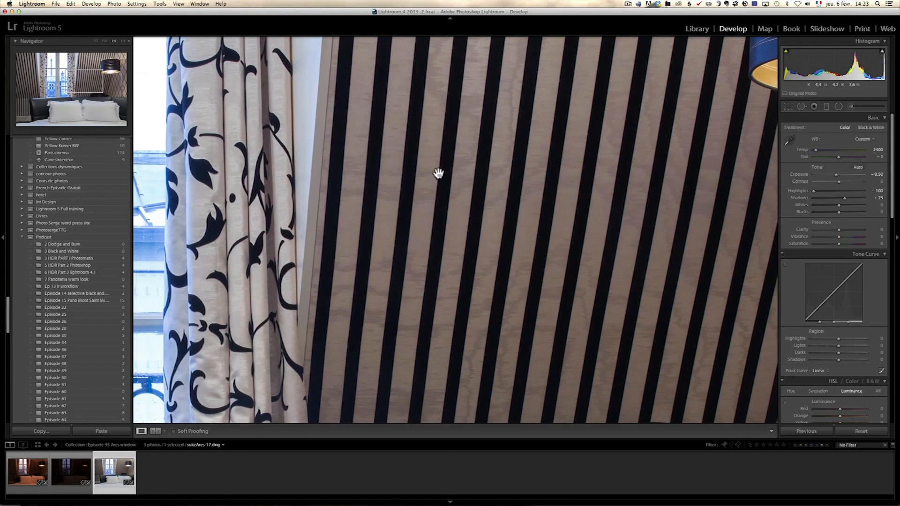
{"action": "left_click", "coordinate": [456, 141]}
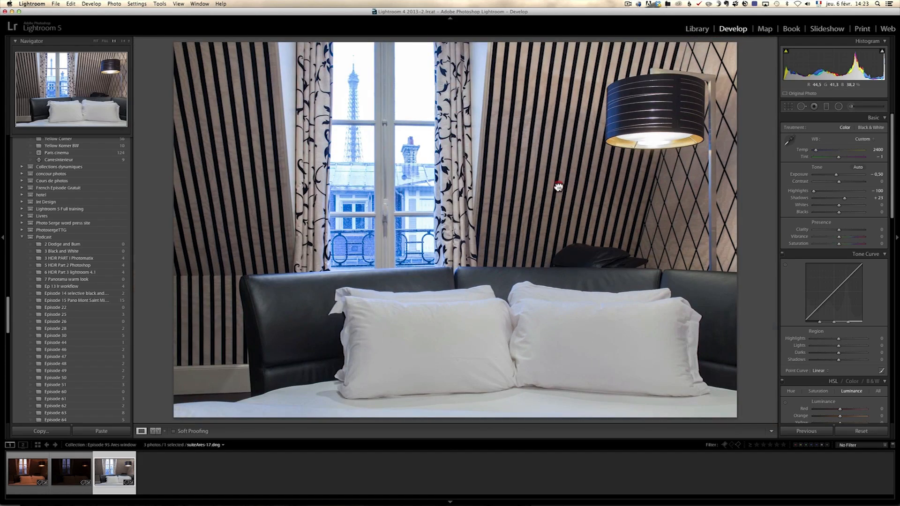
{"action": "left_click", "coordinate": [557, 186]}
{"action": "left_click", "coordinate": [679, 195]}
Step: Set the brightest photo's Clarity to -33 and its white balance to Temp 2909 and Tint +18
{"action": "left_click_drag", "start_coordinate": [839, 230], "coordinate": [851, 230]}
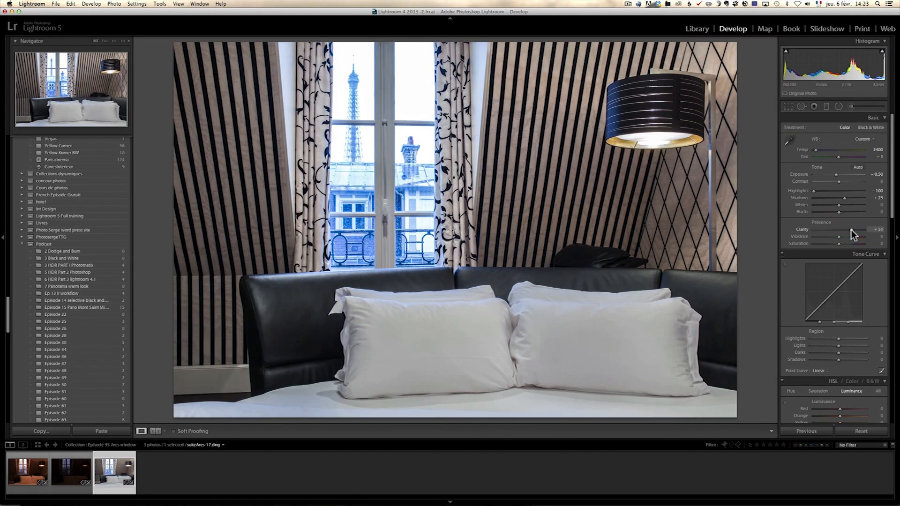
{"action": "left_click_drag", "start_coordinate": [835, 232], "coordinate": [830, 232]}
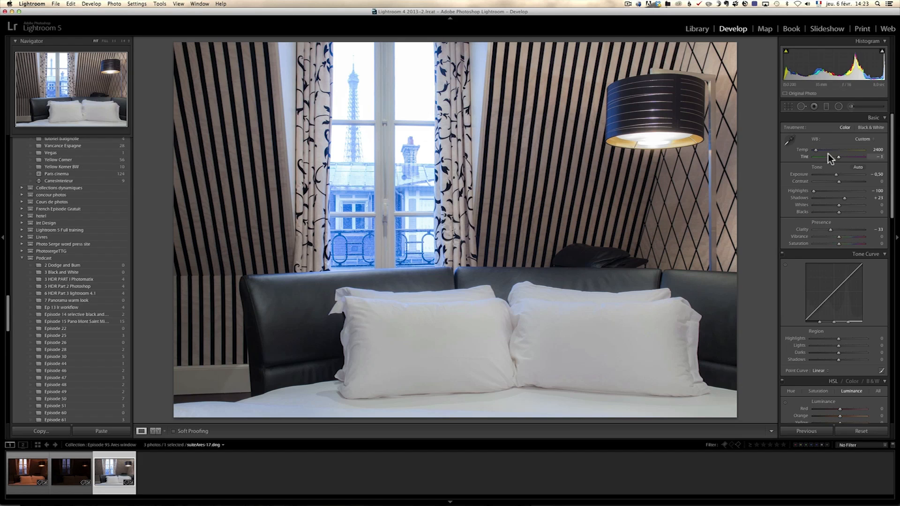
{"action": "mouse_move", "coordinate": [815, 150]}
{"action": "left_mouse_down"}
{"action": "mouse_move", "coordinate": [840, 159]}
{"action": "mouse_move", "coordinate": [818, 154]}
{"action": "left_mouse_up"}
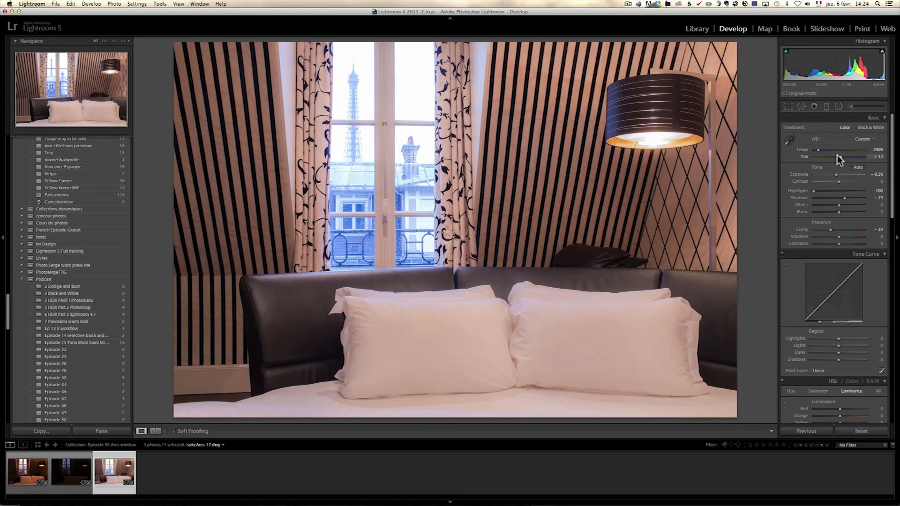
{"action": "left_click_drag", "start_coordinate": [822, 151], "coordinate": [842, 159]}
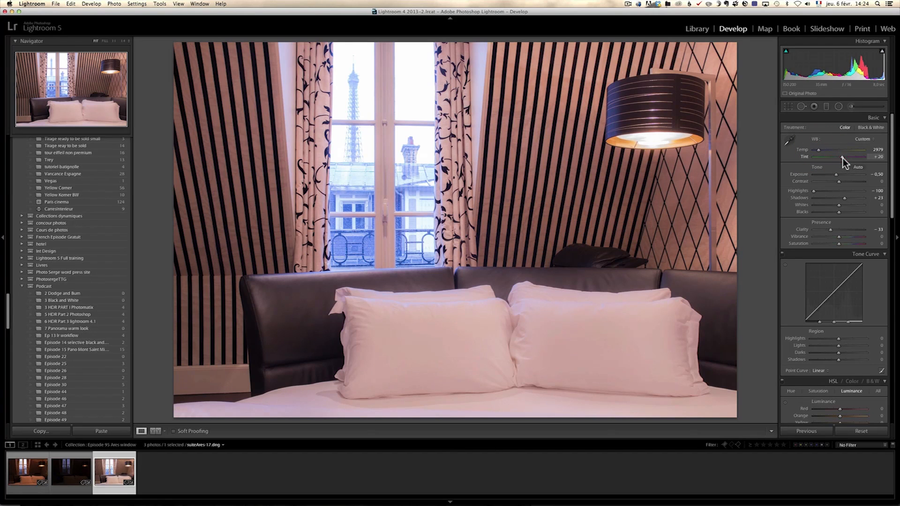
{"action": "mouse_move", "coordinate": [818, 150]}
{"action": "left_mouse_down"}
{"action": "mouse_move", "coordinate": [840, 161]}
{"action": "mouse_move", "coordinate": [819, 151]}
{"action": "left_mouse_up"}
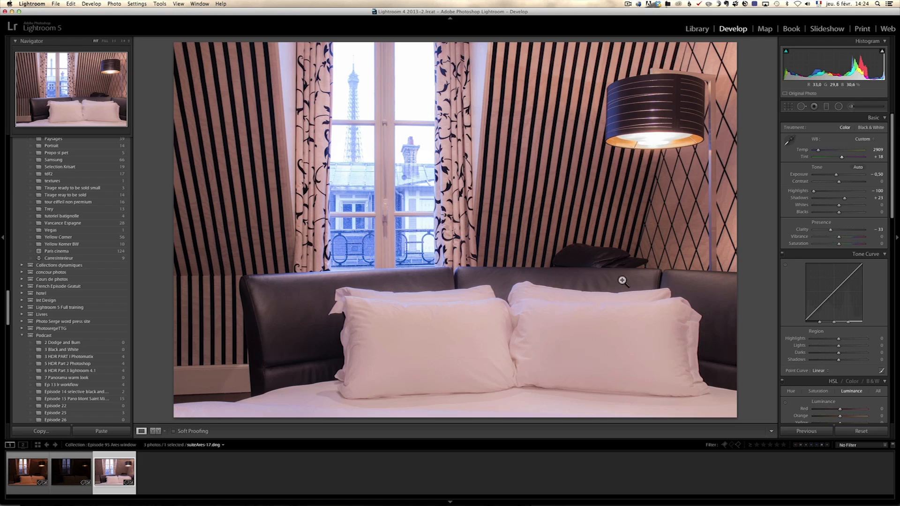
Step: Try the Camera Landscape and Camera Neutral calibration profiles on the brightest photo, and return to Adobe Standard
{"action": "scroll", "coordinate": [853, 233], "scroll_direction": "down", "scroll_amount": 10}
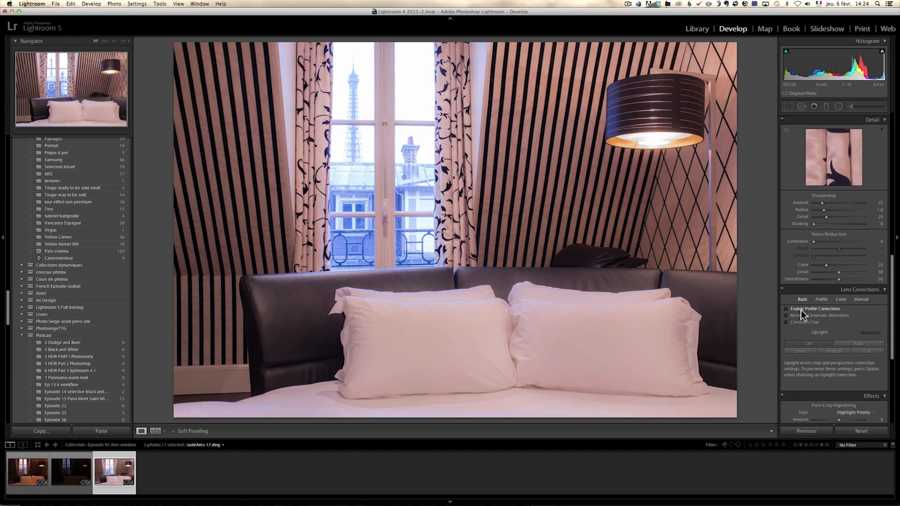
{"action": "left_click", "coordinate": [816, 312]}
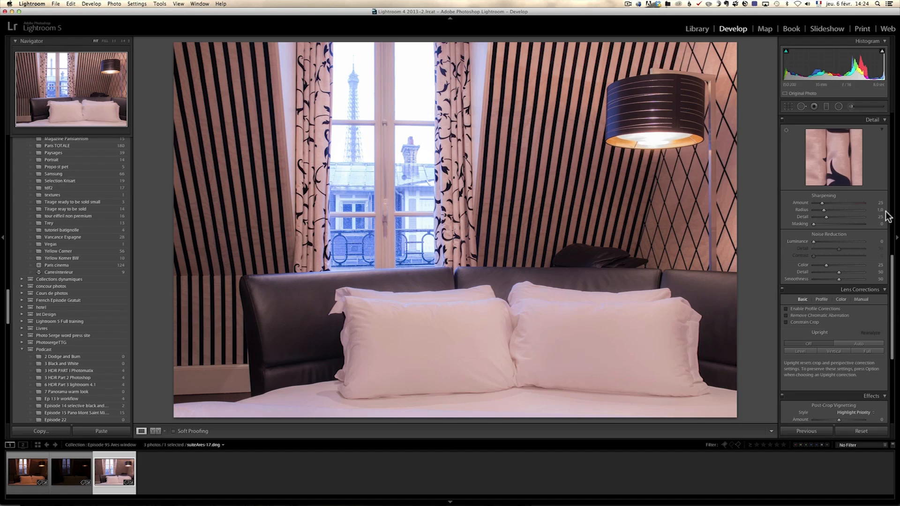
{"action": "scroll", "coordinate": [890, 262], "scroll_direction": "down", "scroll_amount": 5}
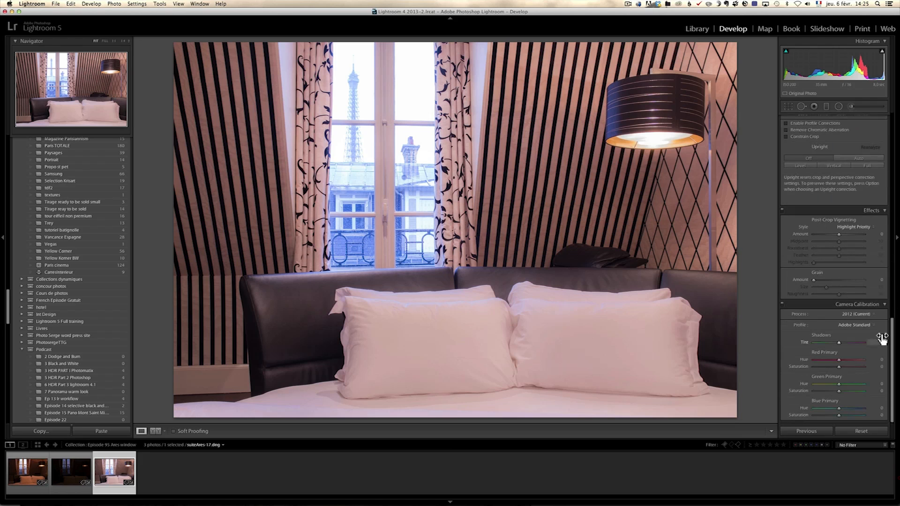
{"action": "left_click", "coordinate": [863, 324]}
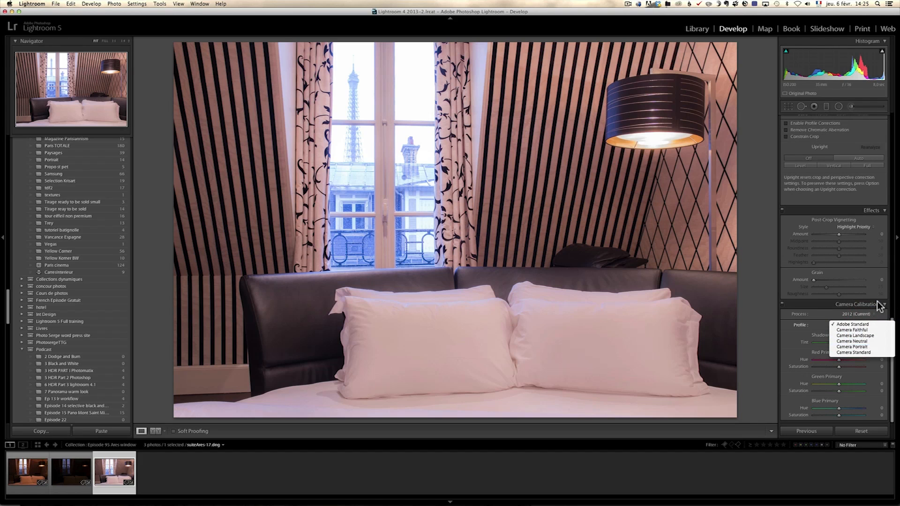
{"action": "left_click", "coordinate": [884, 336]}
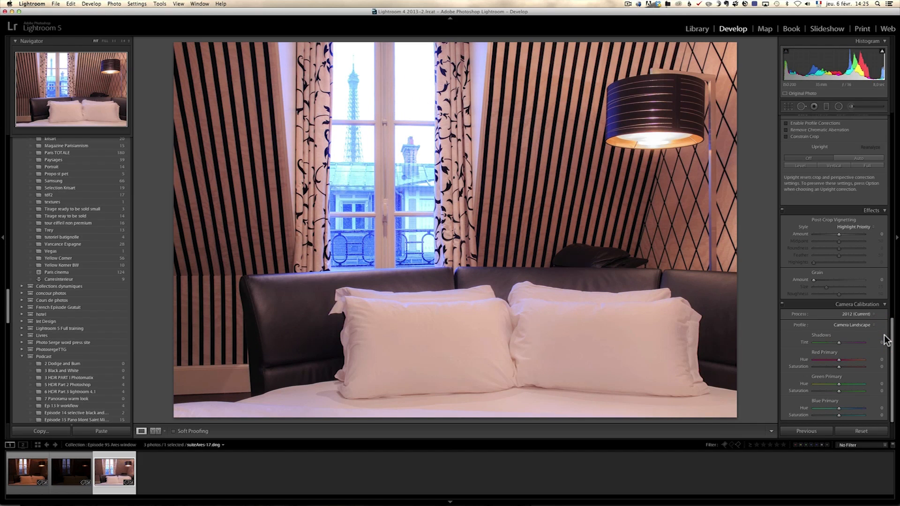
{"action": "left_click", "coordinate": [873, 324]}
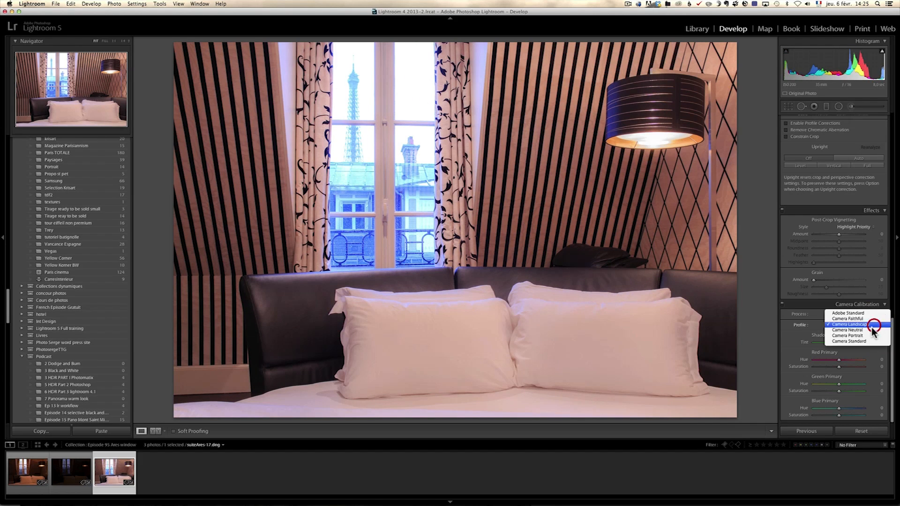
{"action": "left_click", "coordinate": [871, 330]}
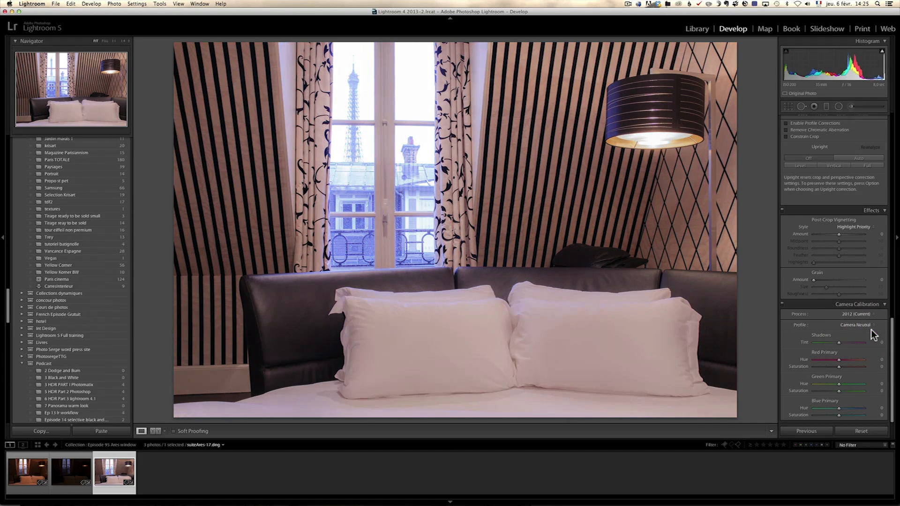
{"action": "left_click", "coordinate": [865, 325]}
{"action": "left_click", "coordinate": [862, 308]}
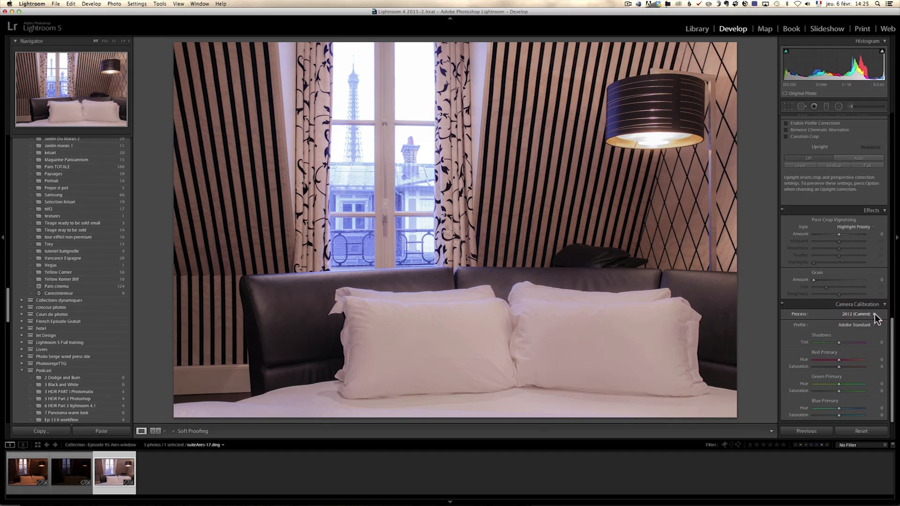
Step: Set the brightest photo's white balance to Temp 3119 and Tint +24
{"action": "left_click_drag", "start_coordinate": [892, 326], "coordinate": [888, 34]}
{"action": "left_click_drag", "start_coordinate": [819, 150], "coordinate": [842, 158]}
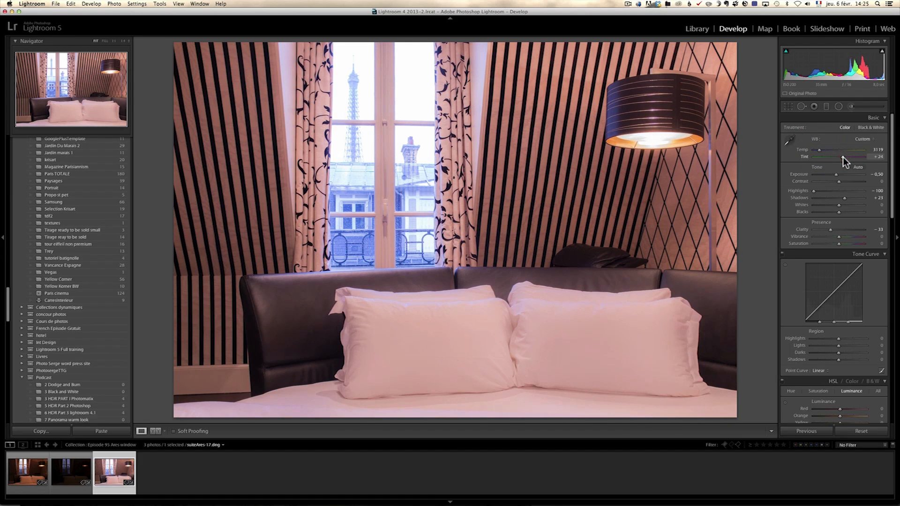
Step: In the darkest exposure, set Highlights to -41, Shadows to +100, Clarity to +55 and Exposure to +0.30
{"action": "left_click", "coordinate": [60, 483]}
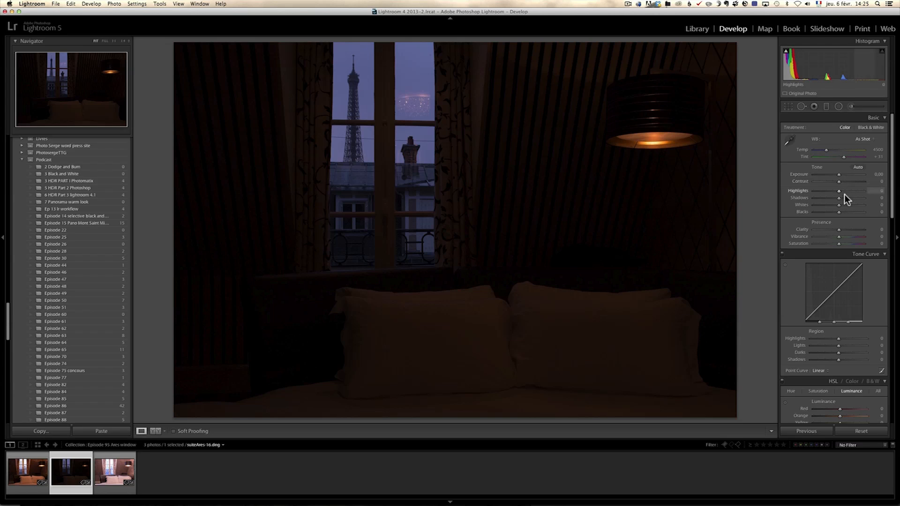
{"action": "mouse_move", "coordinate": [839, 198]}
{"action": "left_mouse_down"}
{"action": "mouse_move", "coordinate": [874, 201]}
{"action": "mouse_move", "coordinate": [840, 178]}
{"action": "mouse_move", "coordinate": [793, 191]}
{"action": "mouse_move", "coordinate": [828, 191]}
{"action": "left_mouse_up"}
{"action": "left_click_drag", "start_coordinate": [839, 229], "coordinate": [851, 229]}
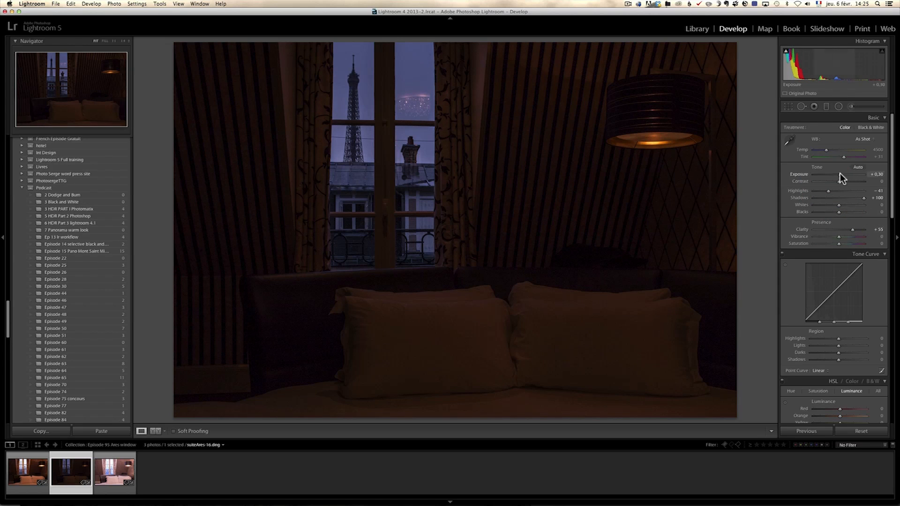
Step: Cool the darkest exposure to Temp 3748, and set its Vibrance to +27 and Exposure to +0.45
{"action": "left_click_drag", "start_coordinate": [825, 151], "coordinate": [822, 151]}
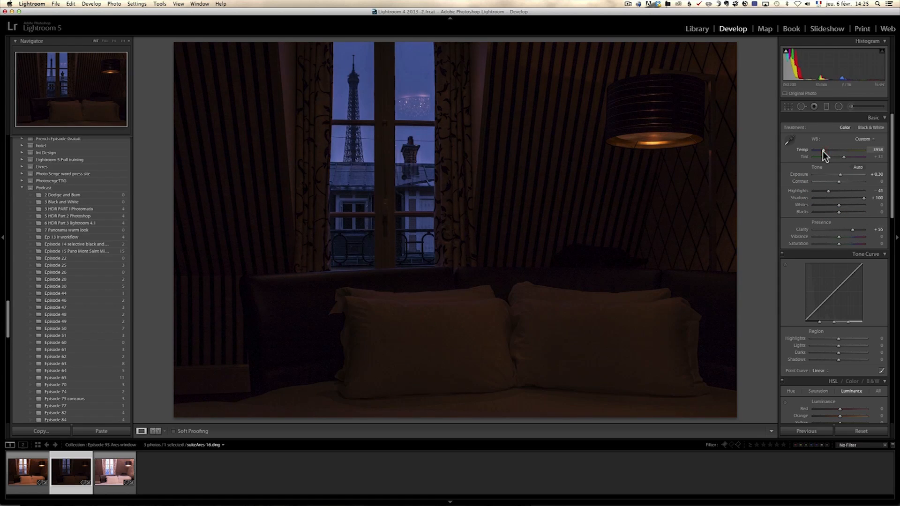
{"action": "left_click", "coordinate": [847, 237]}
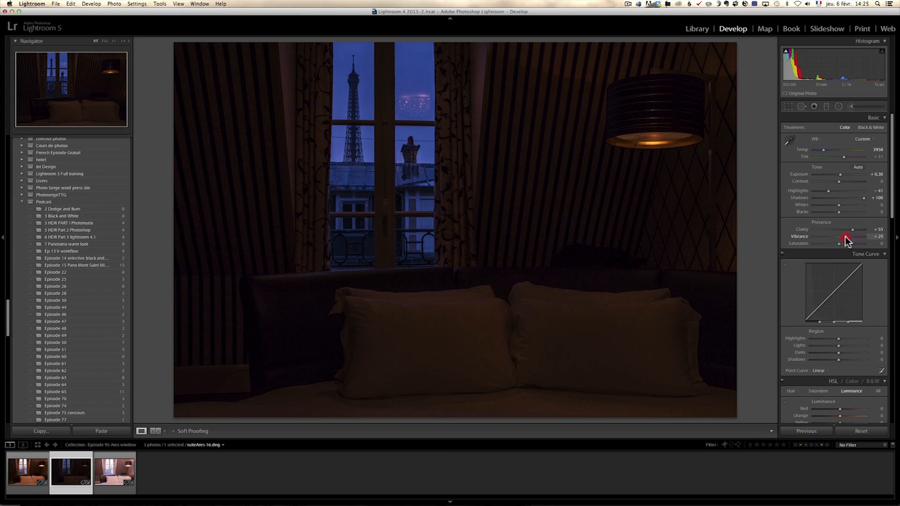
{"action": "left_click_drag", "start_coordinate": [826, 150], "coordinate": [823, 150]}
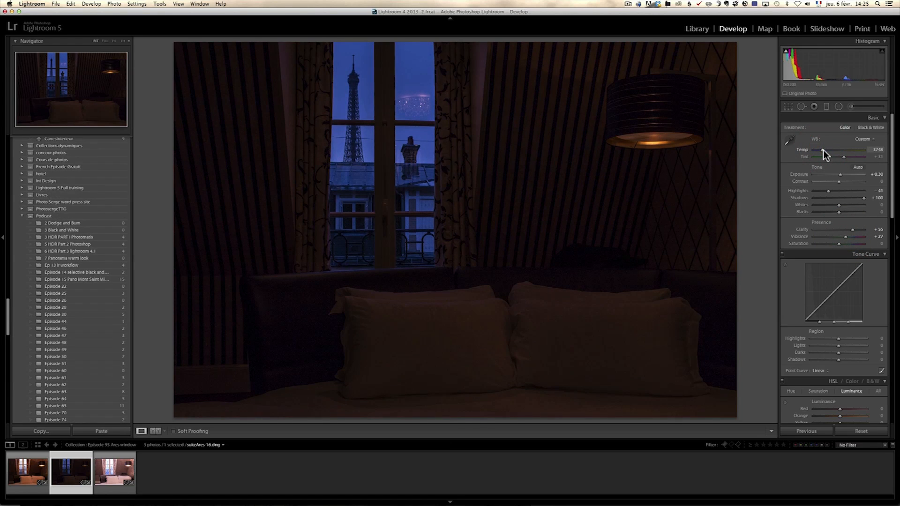
{"action": "left_click_drag", "start_coordinate": [841, 176], "coordinate": [842, 177]}
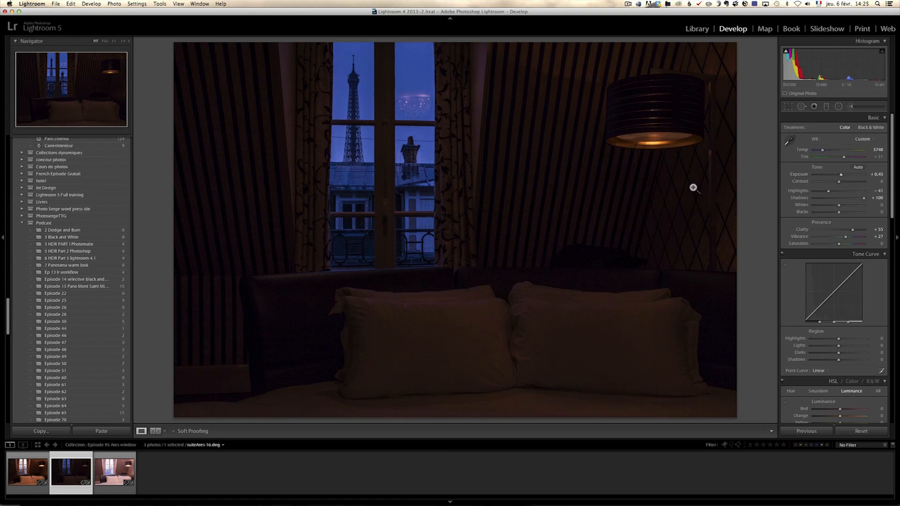
Step: Checking the window up close, set the darkest photo's sharpening Amount to 70 and Masking to 50, with Luminance noise reduction at 29
{"action": "left_click", "coordinate": [358, 169]}
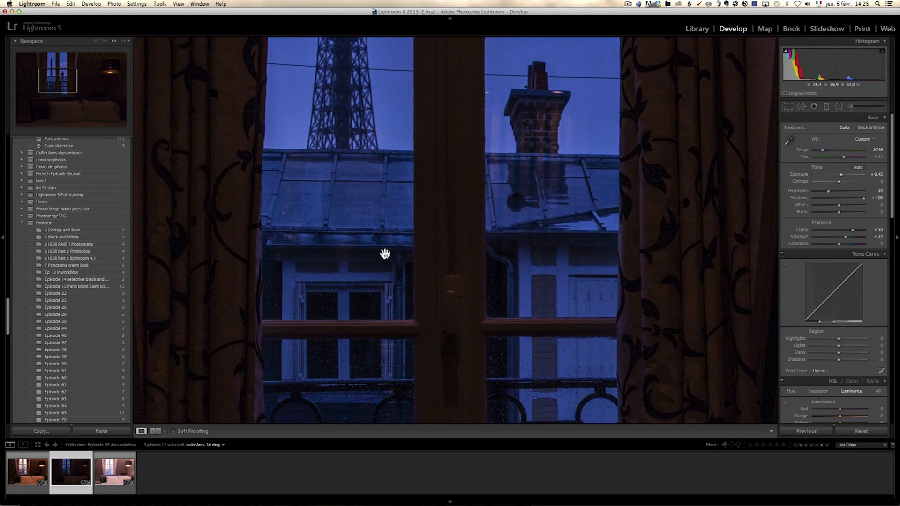
{"action": "scroll", "coordinate": [855, 290], "scroll_direction": "down", "scroll_amount": 5}
{"action": "scroll", "coordinate": [856, 290], "scroll_direction": "down", "scroll_amount": 5}
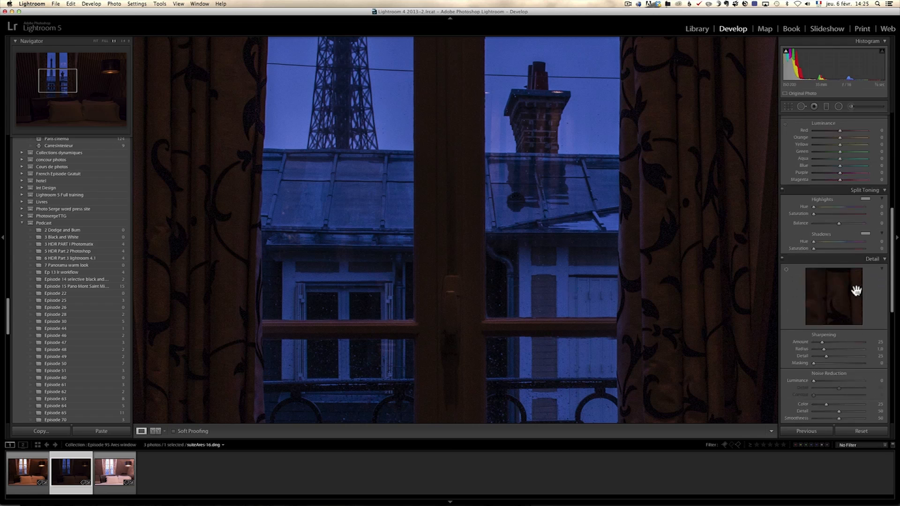
{"action": "left_click", "coordinate": [822, 276]}
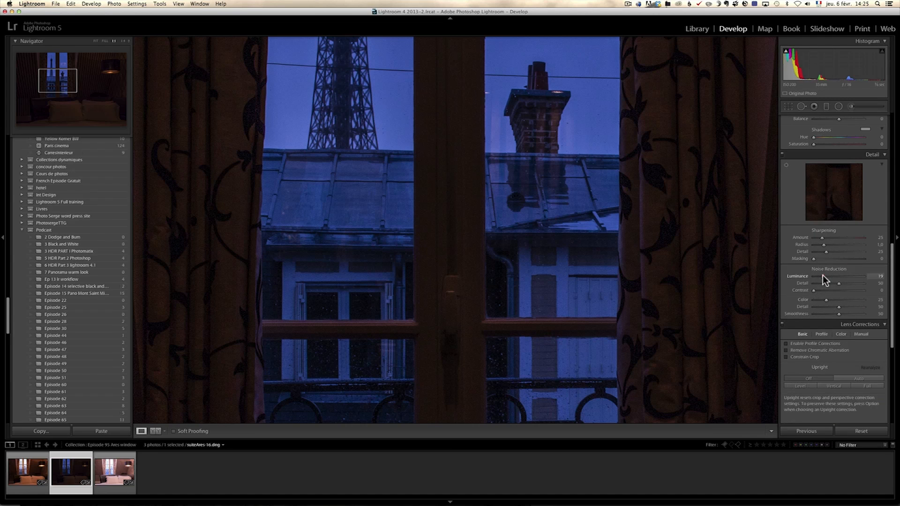
{"action": "left_click", "coordinate": [835, 238]}
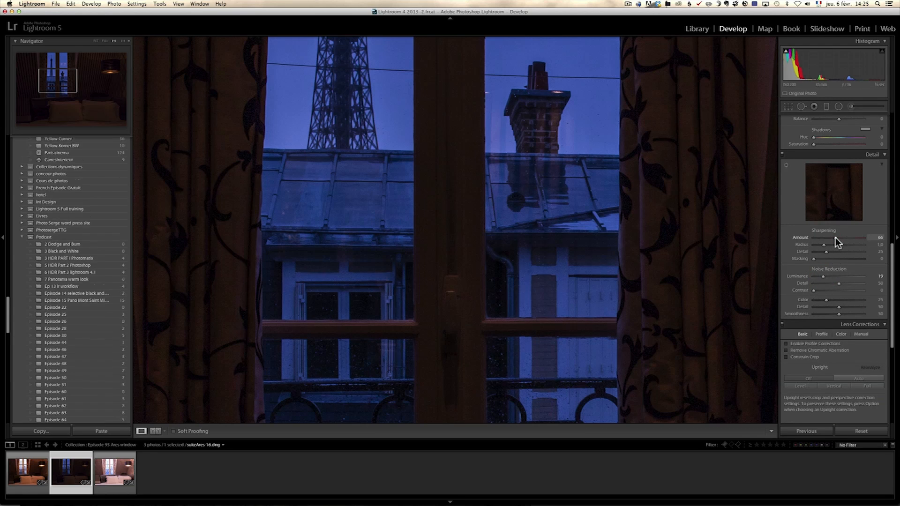
{"action": "left_click", "coordinate": [836, 238]}
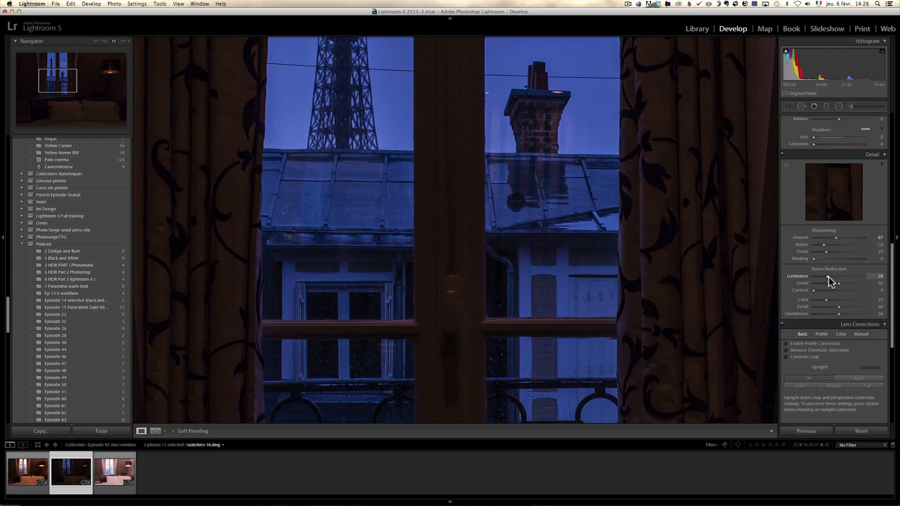
{"action": "left_click", "coordinate": [835, 238]}
{"action": "left_click_drag", "start_coordinate": [813, 260], "coordinate": [839, 265]}
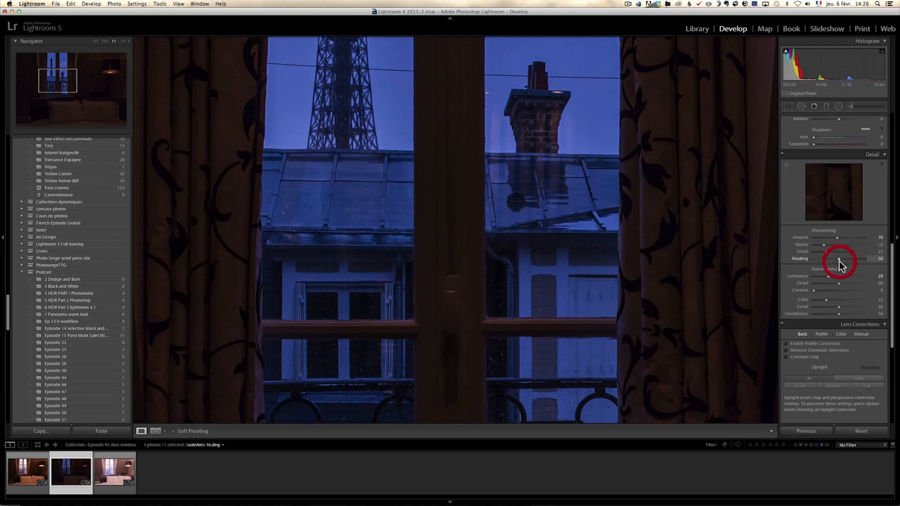
{"action": "left_click", "coordinate": [838, 262], "text": "alt"}
{"action": "left_click", "coordinate": [527, 246]}
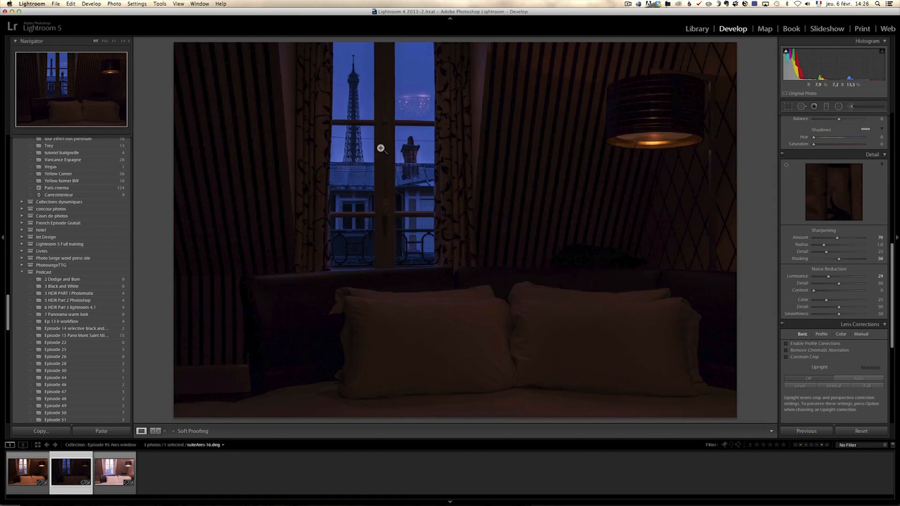
Step: Open the brightest exposure, suiteAres-17, as a Smart Object in Photoshop
{"action": "left_click", "coordinate": [119, 469]}
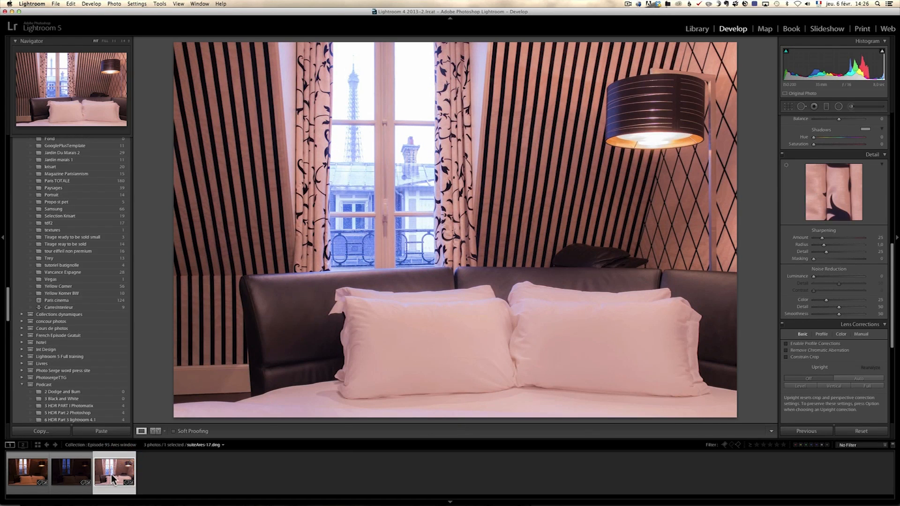
{"action": "right_click", "coordinate": [113, 471]}
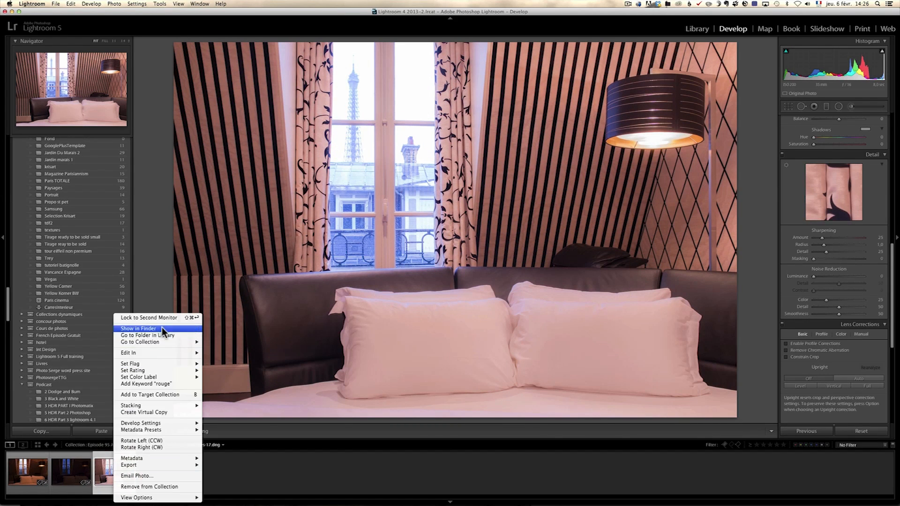
{"action": "mouse_move", "coordinate": [162, 353]}
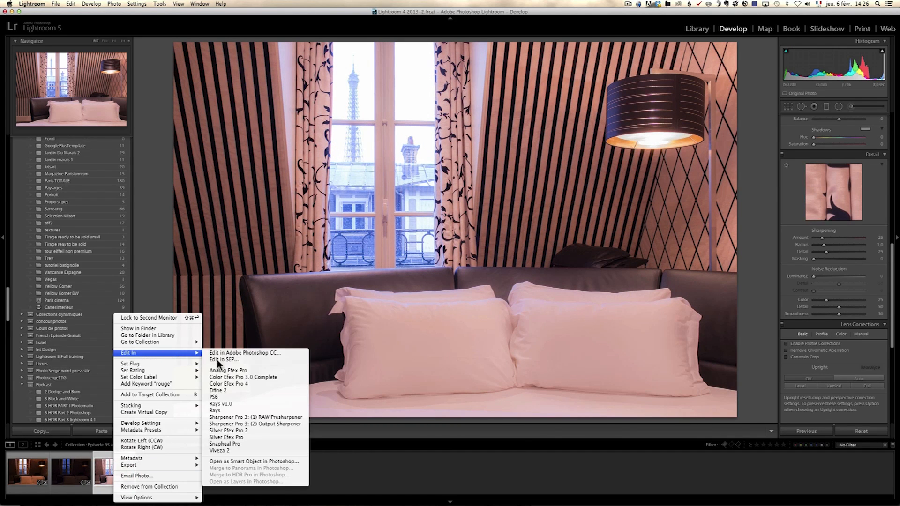
{"action": "left_click", "coordinate": [252, 461]}
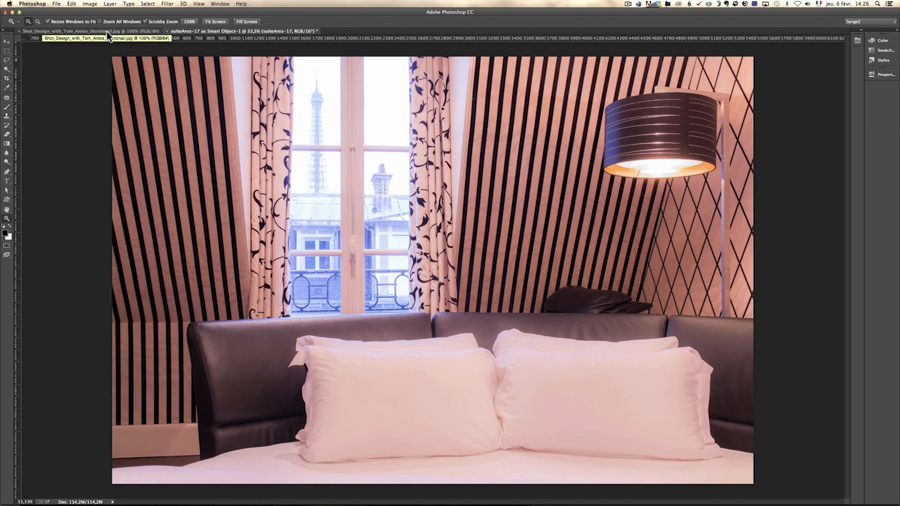
Step: Switch back to Lightroom and open the darkest exposure, suiteAres-16, as a Smart Object in Photoshop
{"action": "key", "text": "super+Tab"}
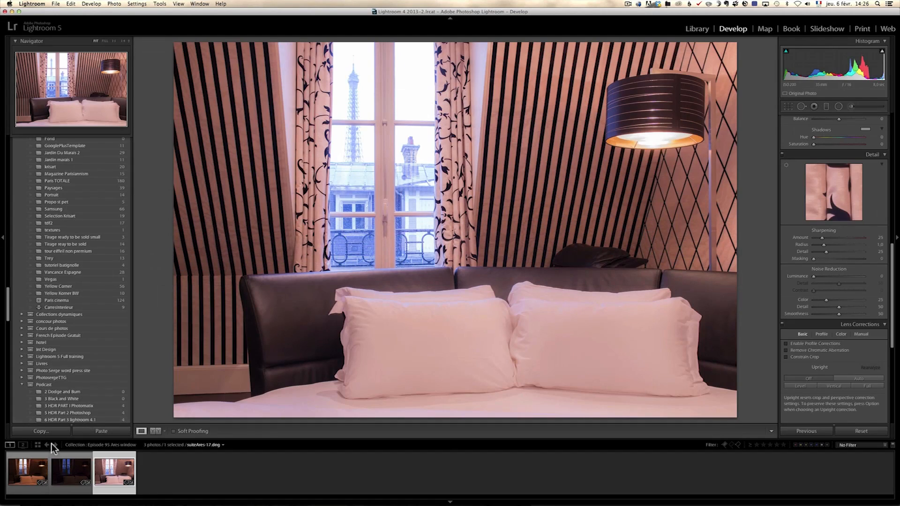
{"action": "left_click", "coordinate": [68, 471]}
{"action": "right_click", "coordinate": [67, 470]}
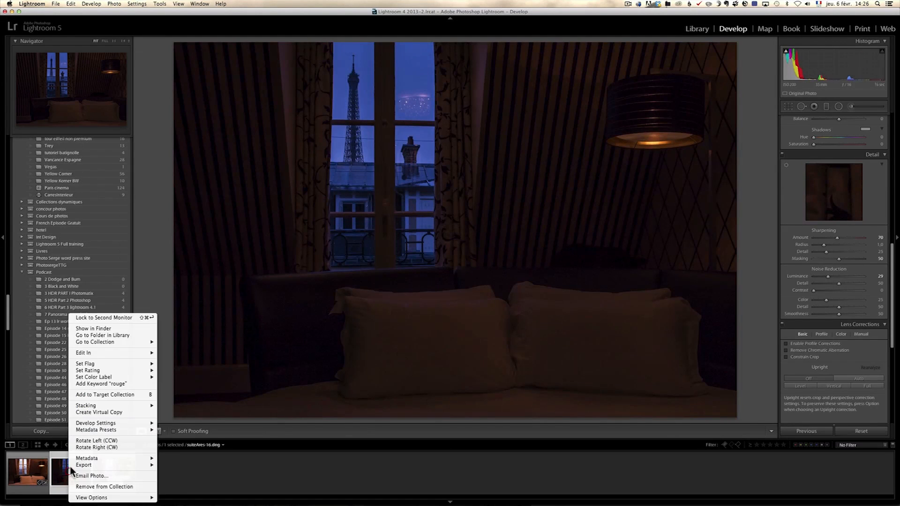
{"action": "mouse_move", "coordinate": [98, 352]}
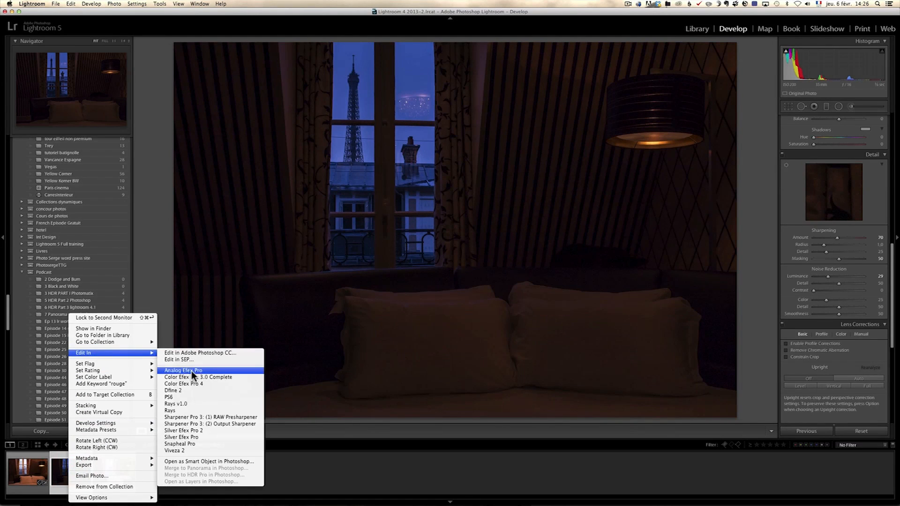
{"action": "left_click", "coordinate": [223, 461]}
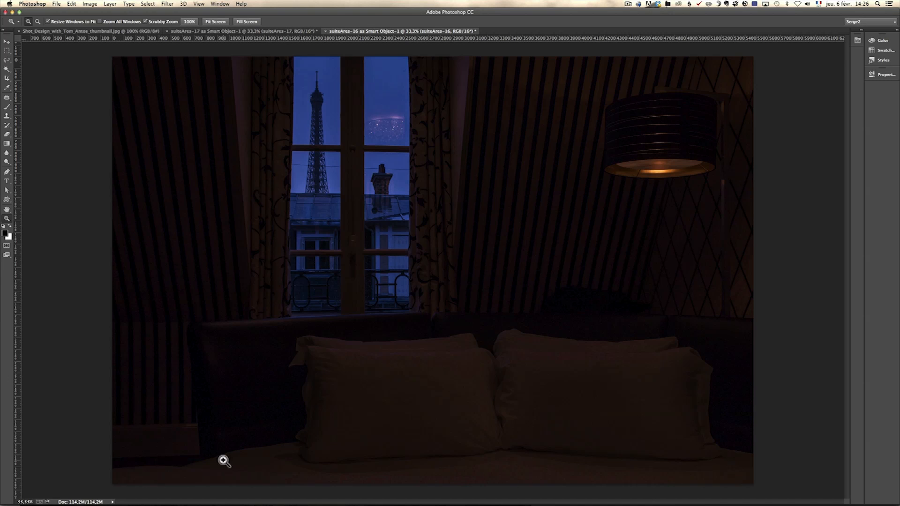
Step: Use the Move tool to copy the suiteAres-16 layer into the suiteAres-17 document, aligned over the bright photo
{"action": "left_click", "coordinate": [6, 42]}
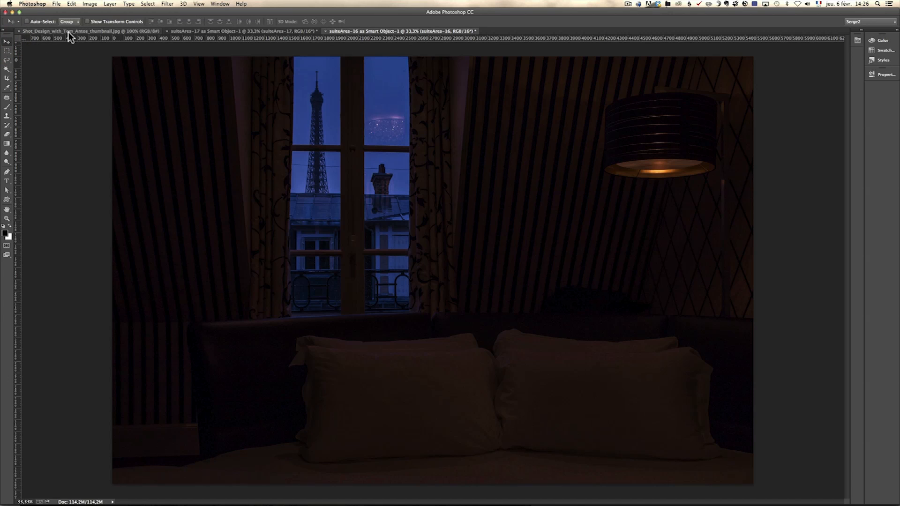
{"action": "right_click", "coordinate": [355, 112]}
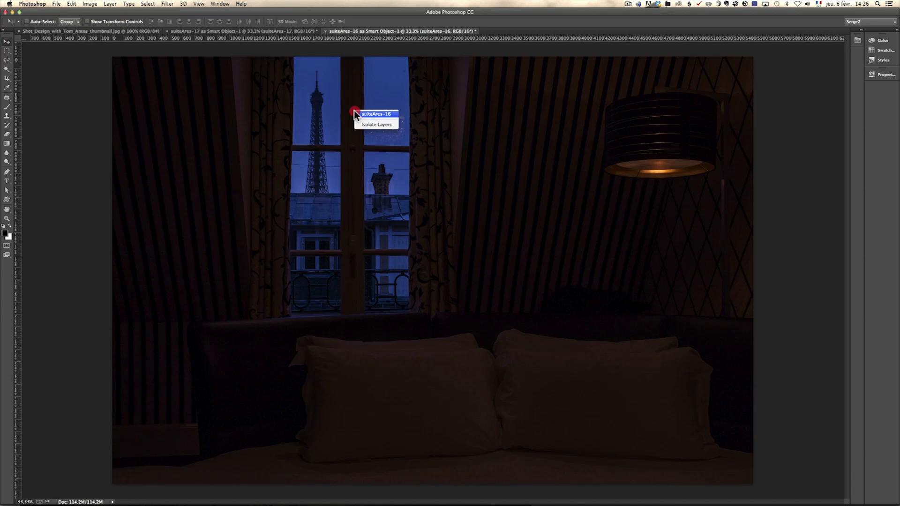
{"action": "left_click", "coordinate": [347, 104]}
{"action": "left_click_drag", "start_coordinate": [346, 100], "coordinate": [338, 144]}
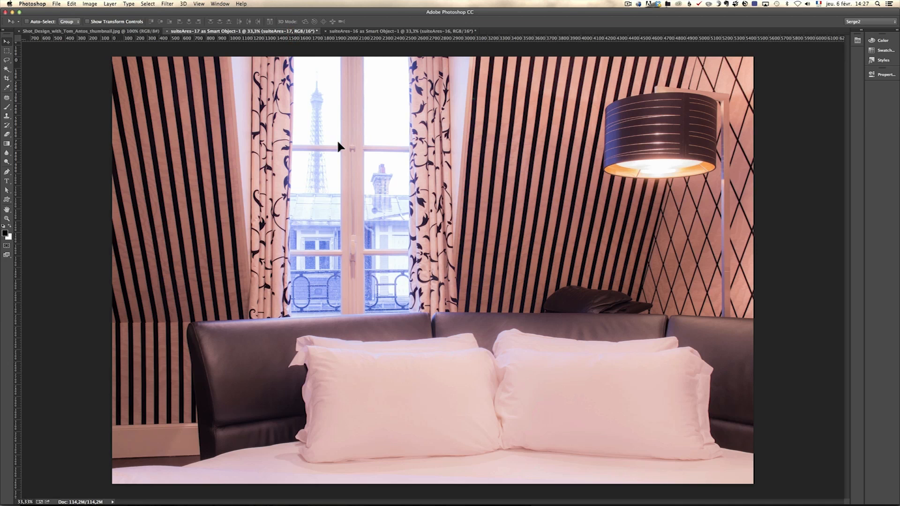
{"action": "left_click_drag", "start_coordinate": [338, 141], "coordinate": [338, 143]}
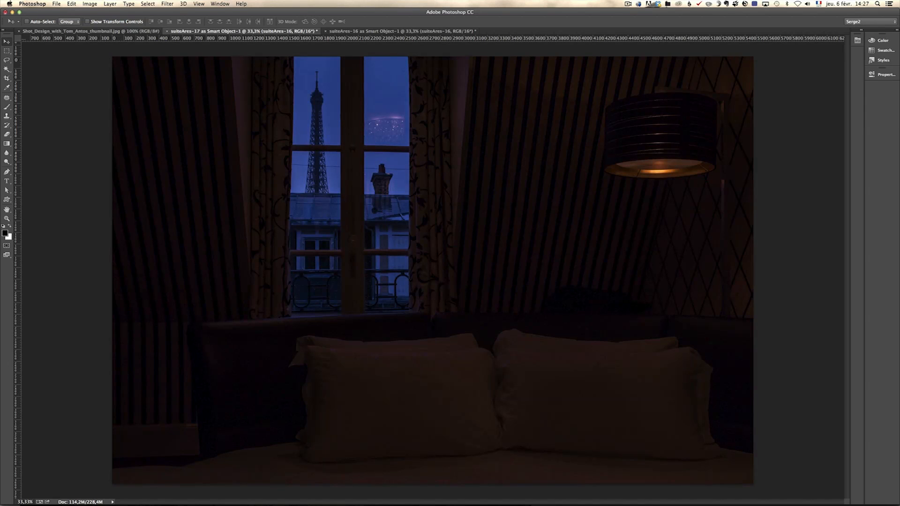
Step: Hide and reshow the dark layer to compare it with the bright one, and bring the Layers panel over the canvas
{"action": "key", "text": "super+comma"}
{"action": "key", "text": "super+comma"}
{"action": "left_click_drag", "start_coordinate": [0, 46], "coordinate": [70, 55]}
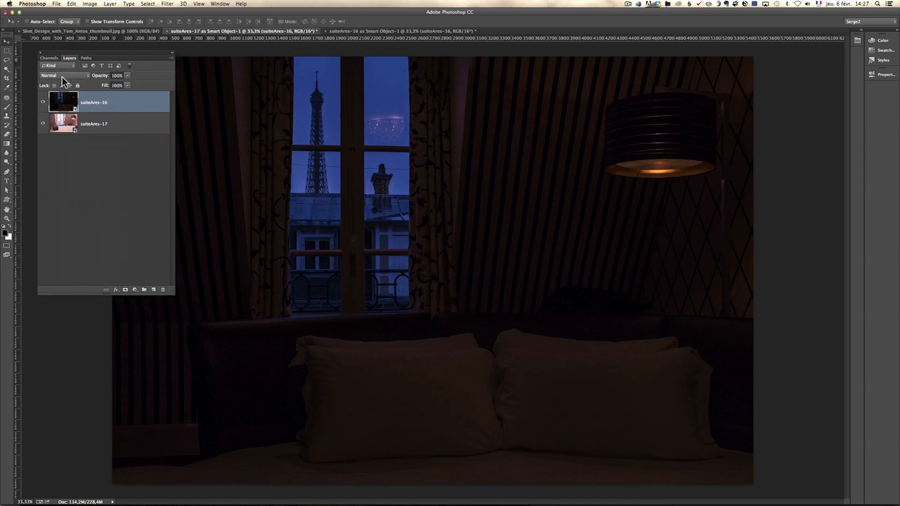
Step: Hide the dark suiteAres-16 layer and make the bright suiteAres-17 layer active
{"action": "left_click", "coordinate": [42, 102]}
{"action": "left_click", "coordinate": [42, 102]}
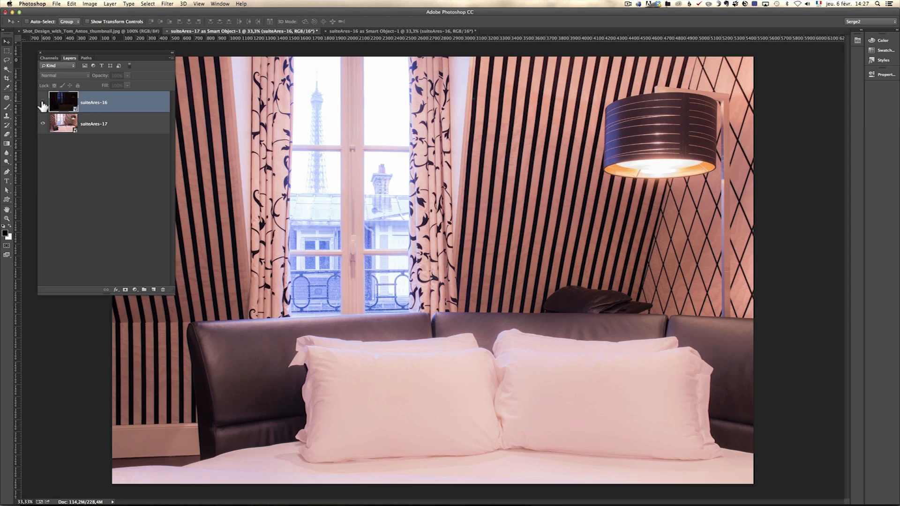
{"action": "left_click", "coordinate": [117, 132]}
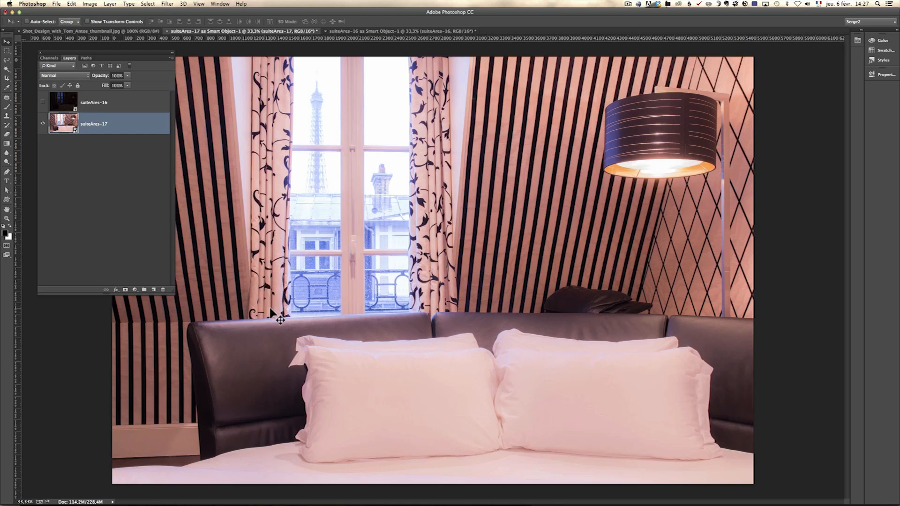
Step: Examine the edges between the window, frame and curtains in the bright photo at 300% magnification
{"action": "key", "text": "z"}
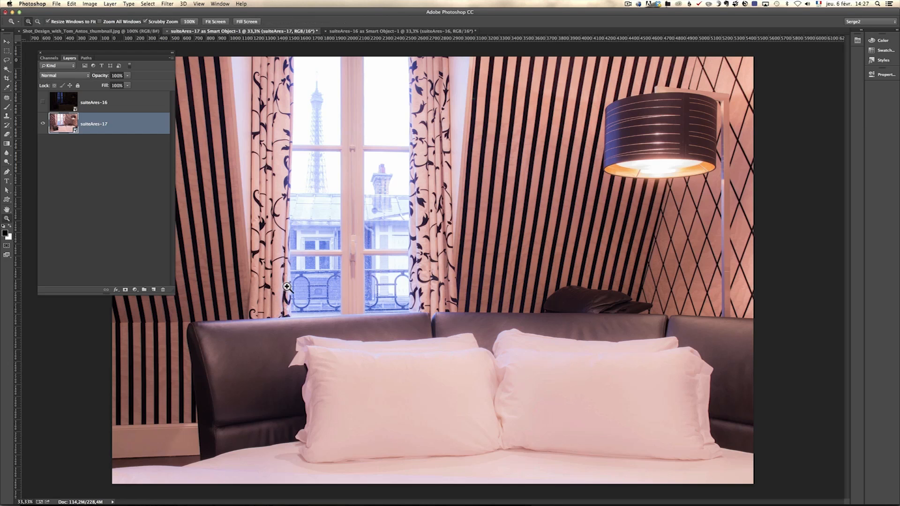
{"action": "left_click", "coordinate": [297, 258]}
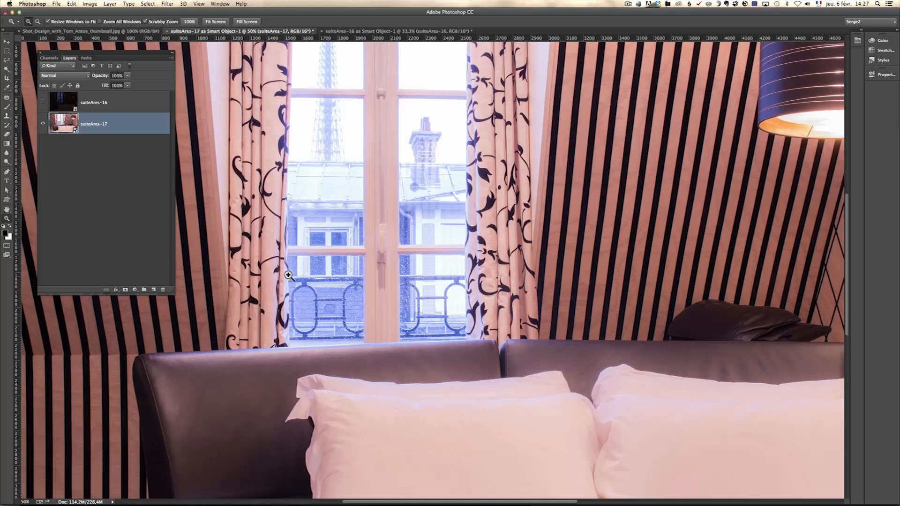
{"action": "left_click", "coordinate": [273, 269]}
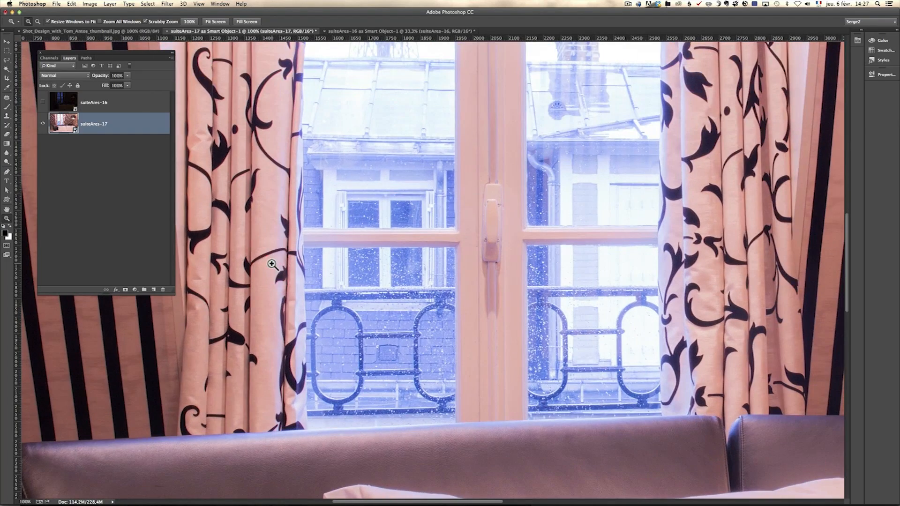
{"action": "left_click", "coordinate": [272, 264]}
{"action": "left_click", "coordinate": [271, 264]}
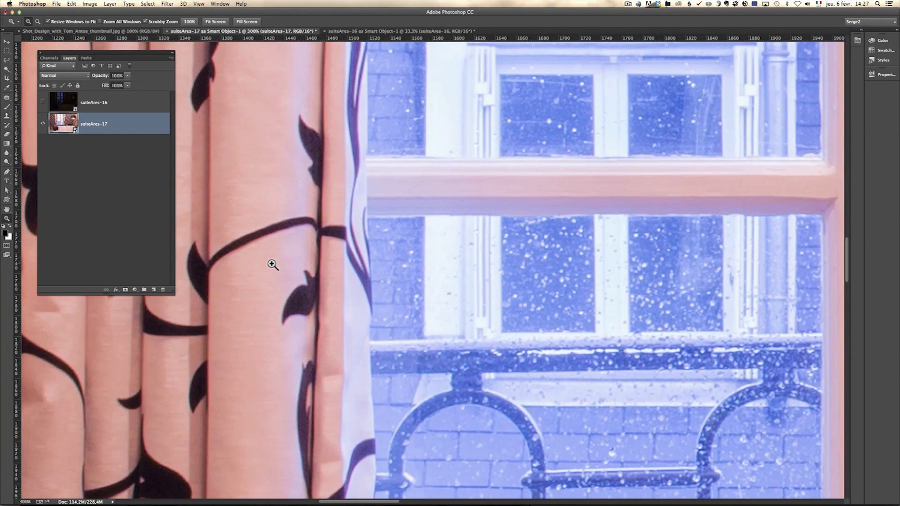
{"action": "key", "text": "space"}
{"action": "left_click_drag", "start_coordinate": [738, 300], "coordinate": [391, 287]}
{"action": "left_click_drag", "start_coordinate": [748, 319], "coordinate": [313, 283]}
{"action": "left_click_drag", "start_coordinate": [606, 286], "coordinate": [536, 291]}
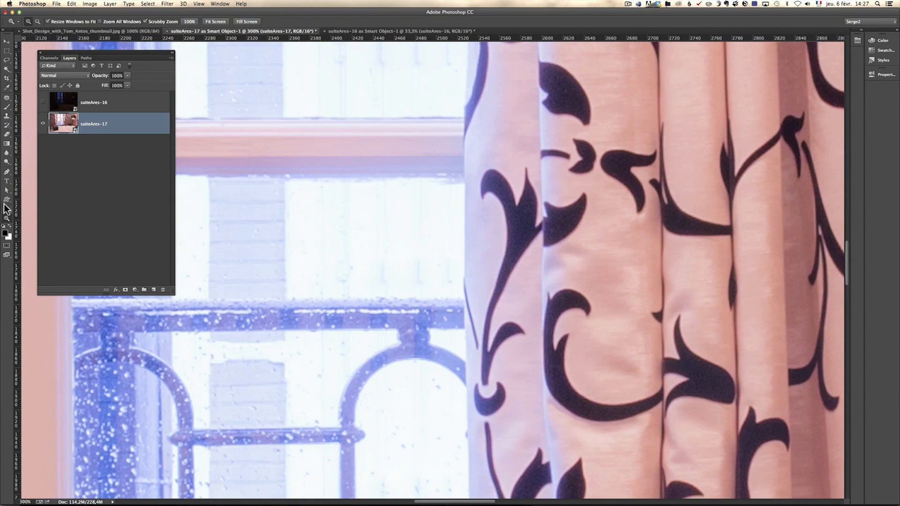
Step: Set the Pen tool to Path mode and start a path where the right curtain's inner edge meets the headboard
{"action": "left_click", "coordinate": [7, 172]}
{"action": "left_click", "coordinate": [33, 172]}
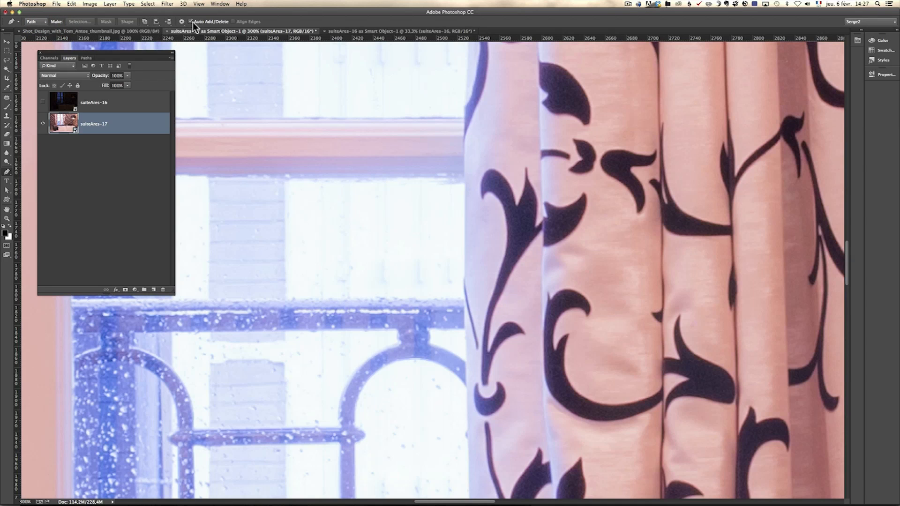
{"action": "left_click", "coordinate": [156, 24]}
{"action": "left_click", "coordinate": [147, 23]}
{"action": "left_click_drag", "start_coordinate": [464, 387], "coordinate": [444, 139]}
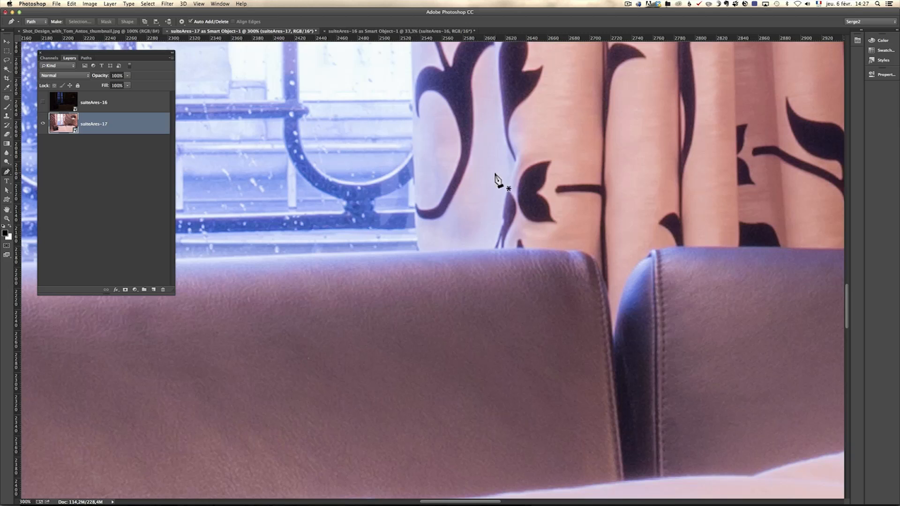
{"action": "left_click_drag", "start_coordinate": [496, 181], "coordinate": [559, 267]}
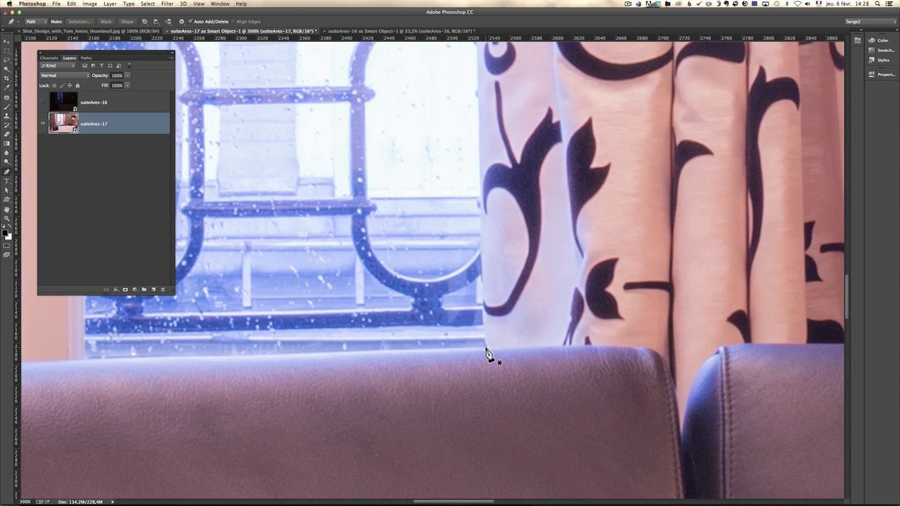
{"action": "left_click", "coordinate": [486, 348]}
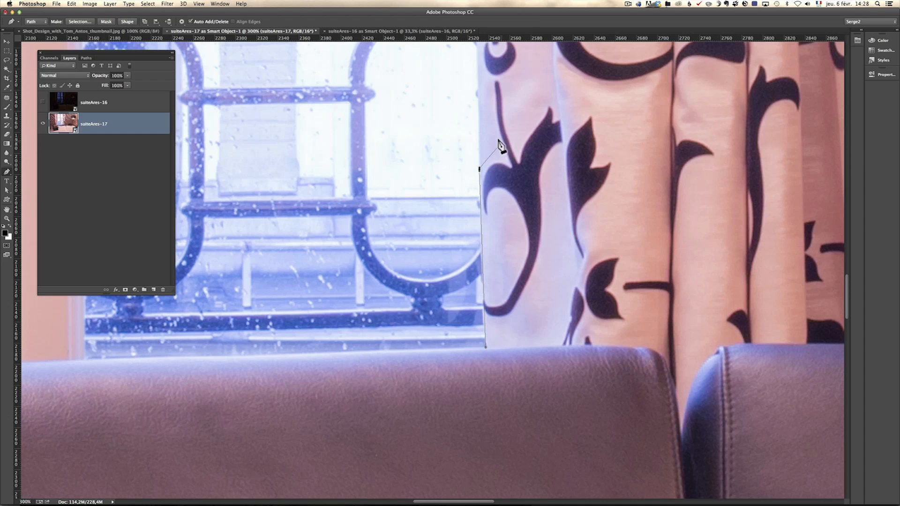
Step: Trace the path up the right curtain's inner edge, past the balcony railing and the lower crossbar of the window
{"action": "left_click_drag", "start_coordinate": [494, 168], "coordinate": [489, 450]}
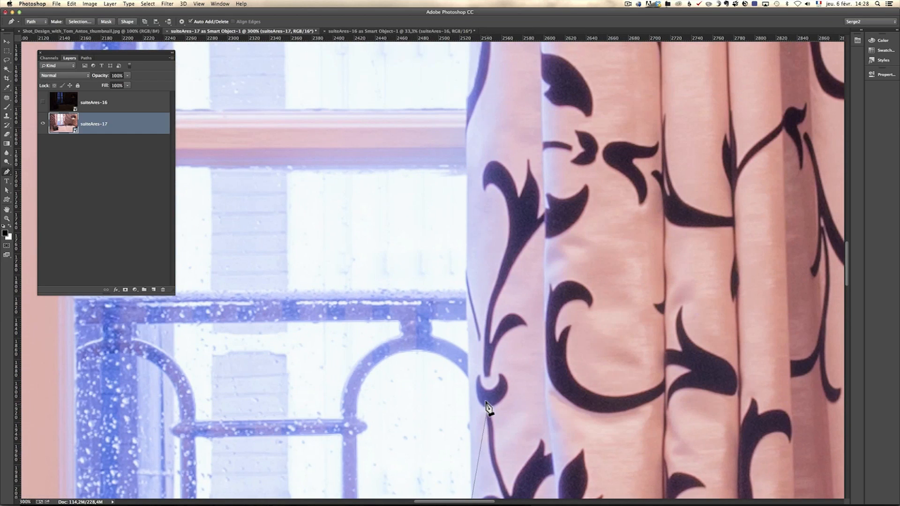
{"action": "left_click", "coordinate": [466, 178]}
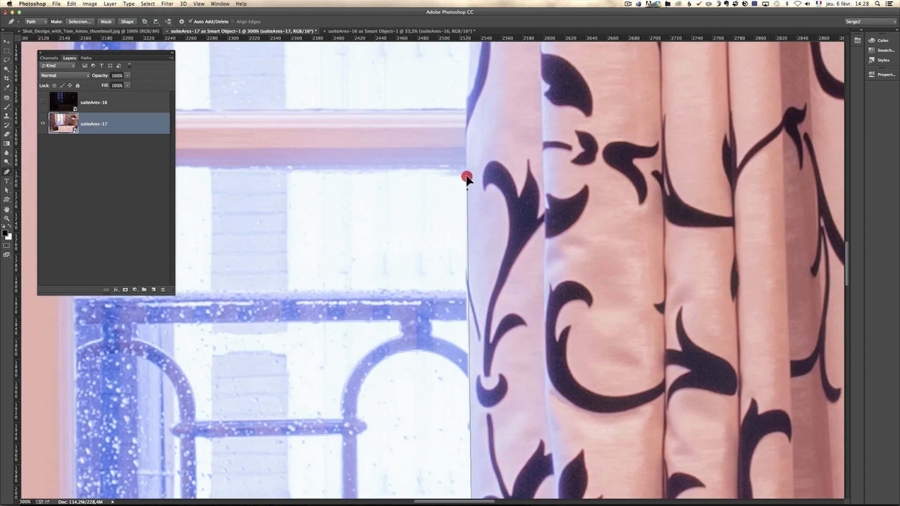
{"action": "left_click_drag", "start_coordinate": [488, 150], "coordinate": [504, 355]}
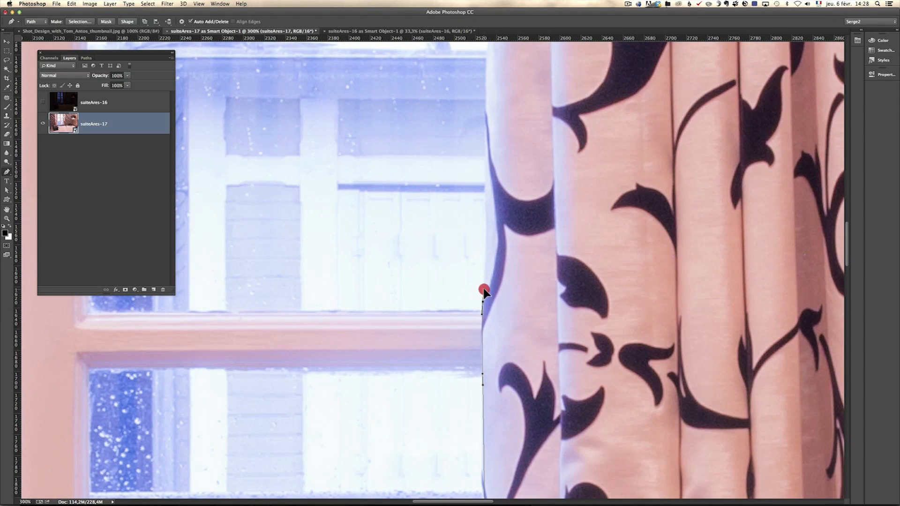
{"action": "left_click", "coordinate": [487, 230]}
{"action": "left_click_drag", "start_coordinate": [496, 189], "coordinate": [500, 322]}
{"action": "left_click", "coordinate": [488, 257]}
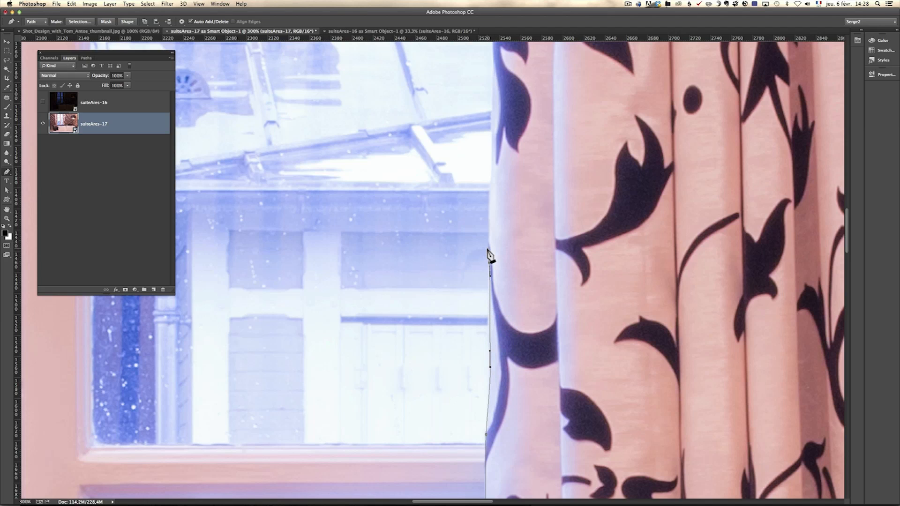
{"action": "left_click", "coordinate": [457, 199]}
{"action": "key", "text": "super+z"}
{"action": "key", "text": "super+alt+z"}
Step: Continue the path up the right curtain's inner edge, alongside the neighbouring roof to the base of the chimney
{"action": "left_click", "coordinate": [489, 286]}
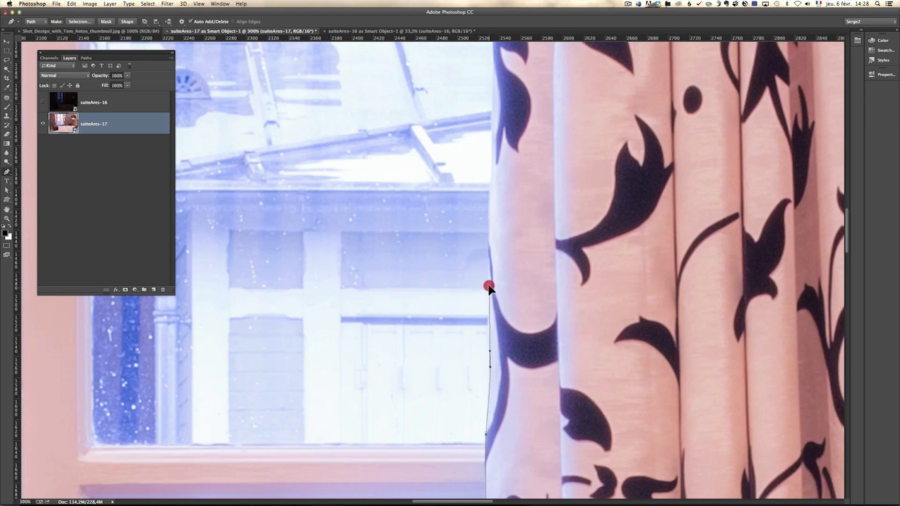
{"action": "left_click", "coordinate": [489, 207]}
{"action": "left_click", "coordinate": [490, 177]}
{"action": "left_click", "coordinate": [492, 103]}
{"action": "left_click_drag", "start_coordinate": [492, 97], "coordinate": [539, 402]}
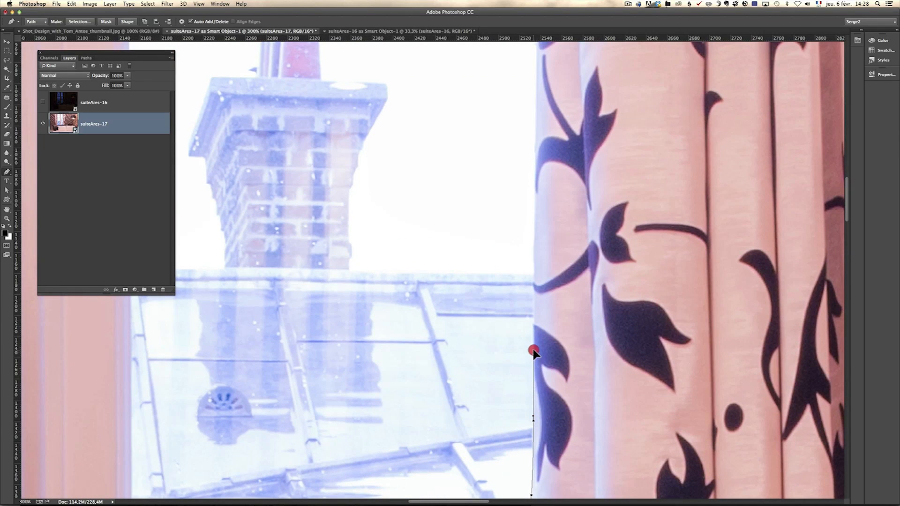
{"action": "left_click", "coordinate": [535, 205]}
Step: Extend the path along the right curtain's inner edge from the chimney up to the window's upper crossbar
{"action": "scroll", "coordinate": [560, 269], "scroll_direction": "up", "scroll_amount": 5}
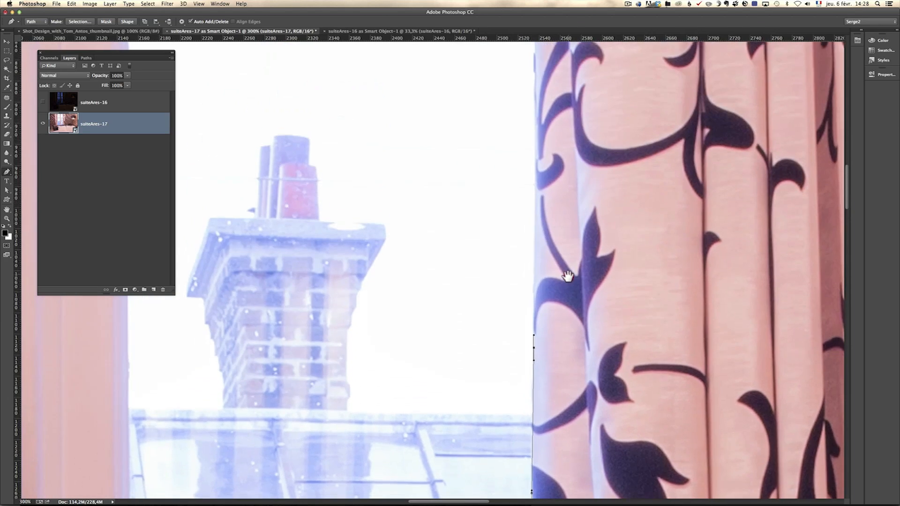
{"action": "left_click", "coordinate": [532, 250]}
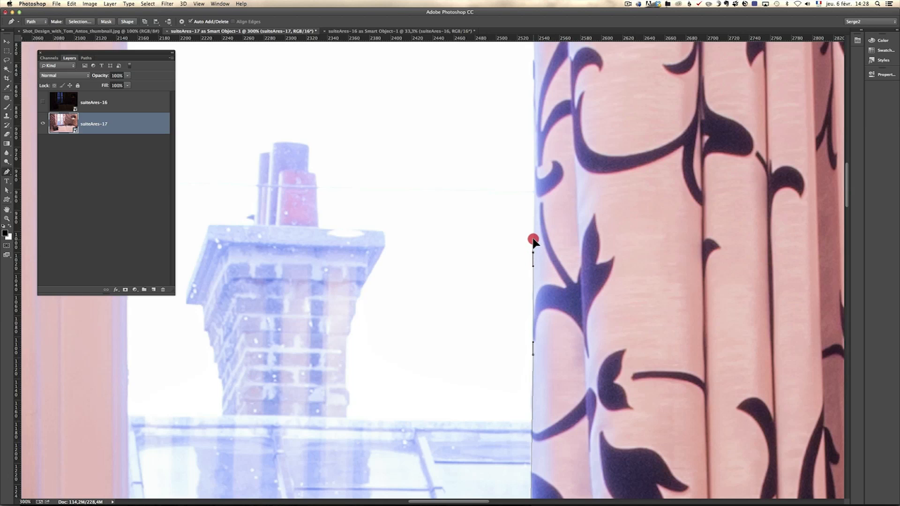
{"action": "left_click_drag", "start_coordinate": [534, 118], "coordinate": [534, 102]}
{"action": "scroll", "coordinate": [534, 101], "scroll_direction": "up", "scroll_amount": 7}
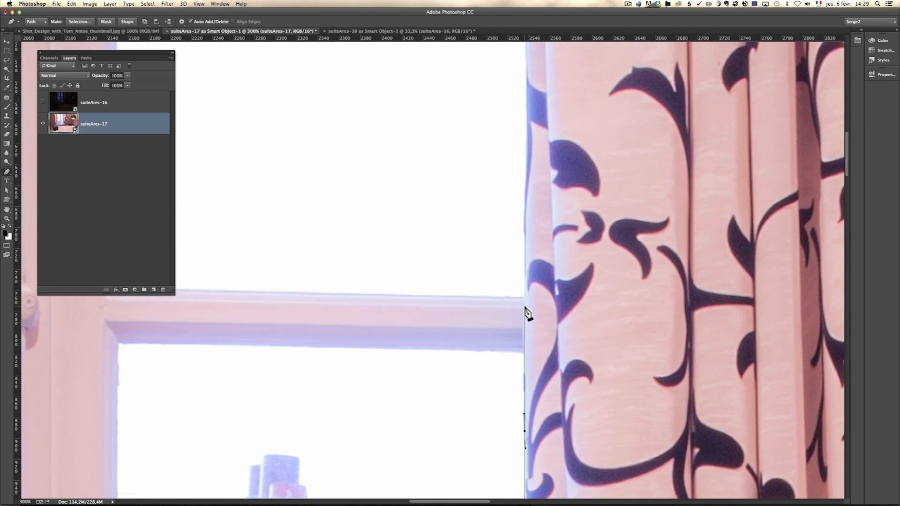
{"action": "left_click_drag", "start_coordinate": [525, 304], "coordinate": [524, 294]}
Step: Add closely spaced anchor points along the right curtain's inner edge above the upper crossbar
{"action": "left_click_drag", "start_coordinate": [524, 233], "coordinate": [516, 442]}
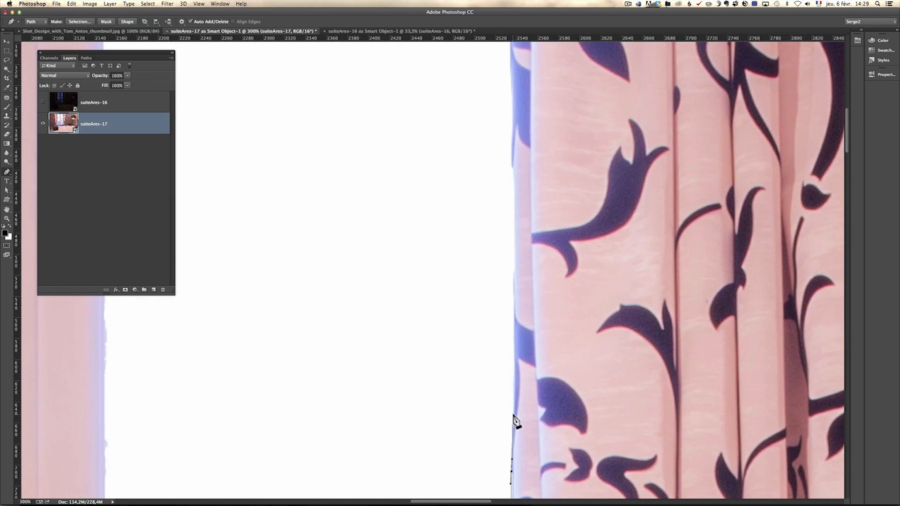
{"action": "left_click_drag", "start_coordinate": [513, 401], "coordinate": [513, 404]}
{"action": "left_click_drag", "start_coordinate": [514, 280], "coordinate": [513, 272]}
{"action": "left_click_drag", "start_coordinate": [514, 207], "coordinate": [515, 209]}
{"action": "left_click_drag", "start_coordinate": [513, 164], "coordinate": [513, 160]}
{"action": "left_click", "coordinate": [513, 134]}
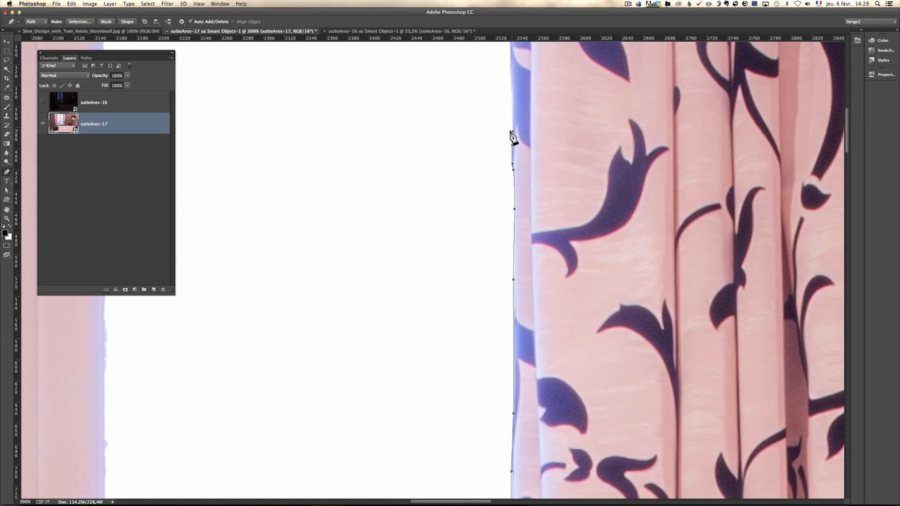
Step: Bring the path up the right curtain to the photo's top edge and across to the central window frame
{"action": "left_click_drag", "start_coordinate": [514, 116], "coordinate": [510, 398]}
{"action": "left_click_drag", "start_coordinate": [507, 363], "coordinate": [504, 346]}
{"action": "left_click_drag", "start_coordinate": [506, 259], "coordinate": [504, 224]}
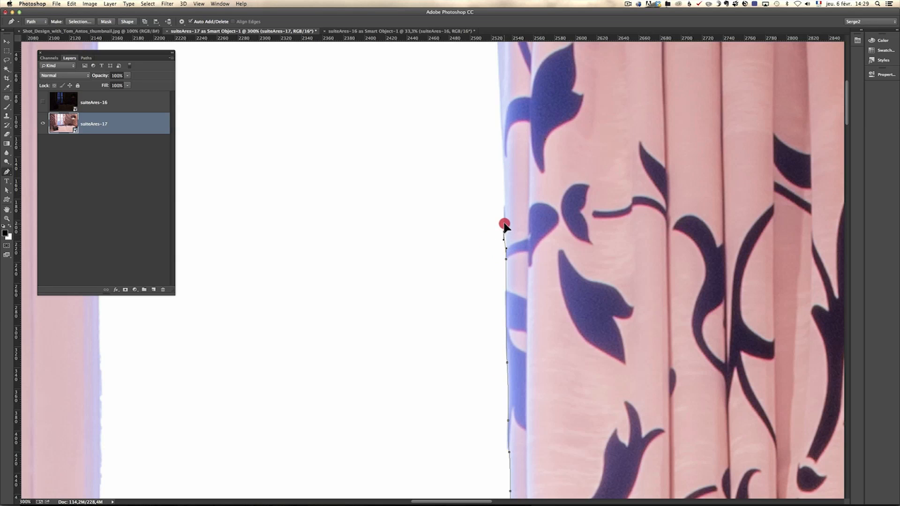
{"action": "left_click_drag", "start_coordinate": [504, 179], "coordinate": [530, 385]}
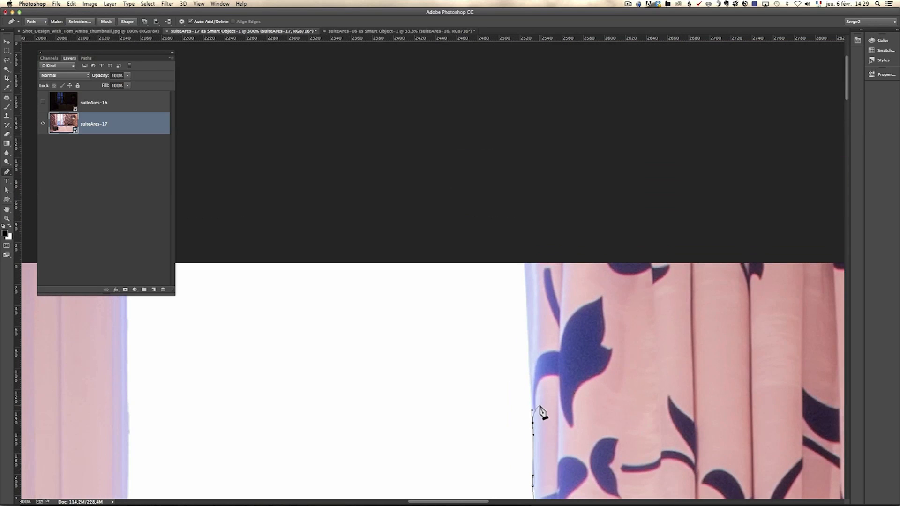
{"action": "left_click", "coordinate": [529, 377]}
{"action": "left_click_drag", "start_coordinate": [528, 328], "coordinate": [765, 197]}
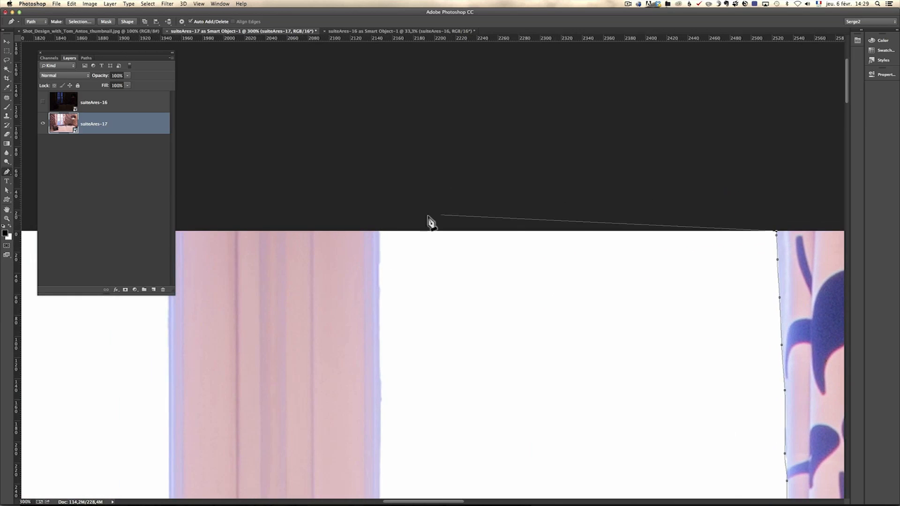
{"action": "left_click", "coordinate": [379, 232]}
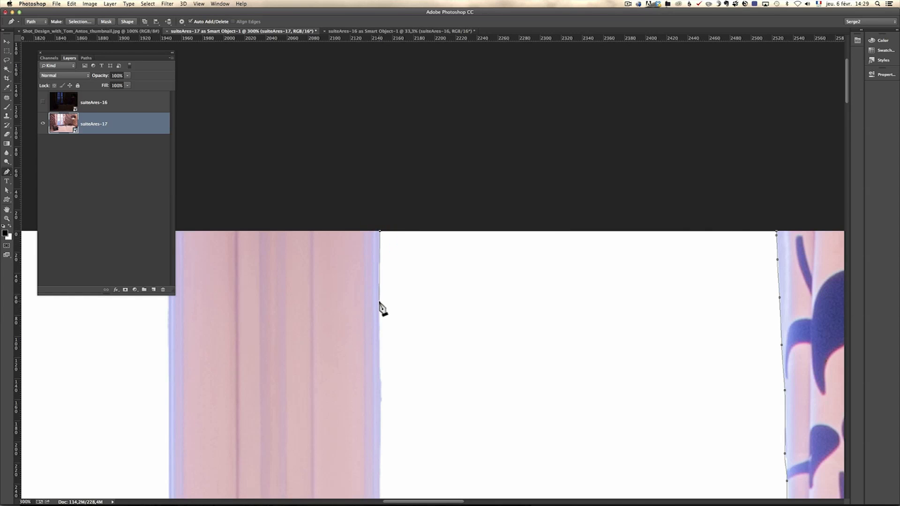
Step: Try to trace the path down the right side of the central window frame, following its uneven edge
{"action": "left_click_drag", "start_coordinate": [379, 302], "coordinate": [379, 321]}
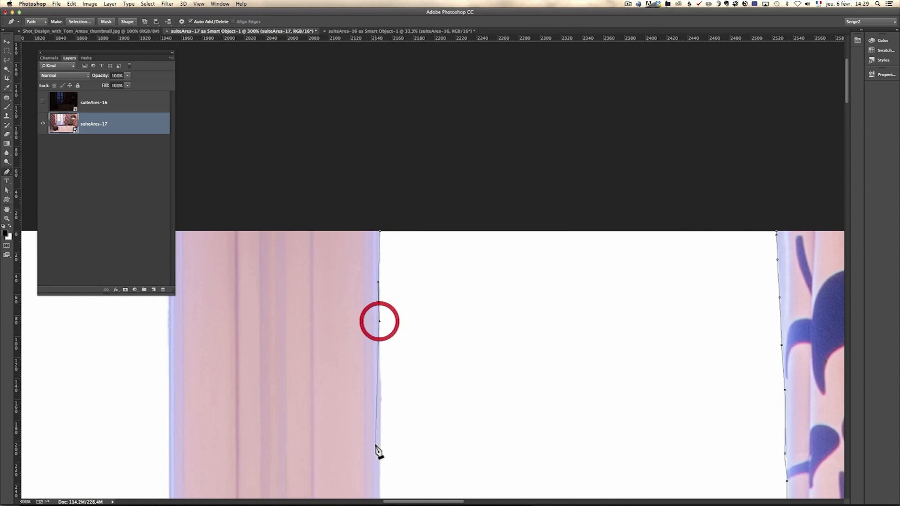
{"action": "left_click_drag", "start_coordinate": [380, 420], "coordinate": [485, 161]}
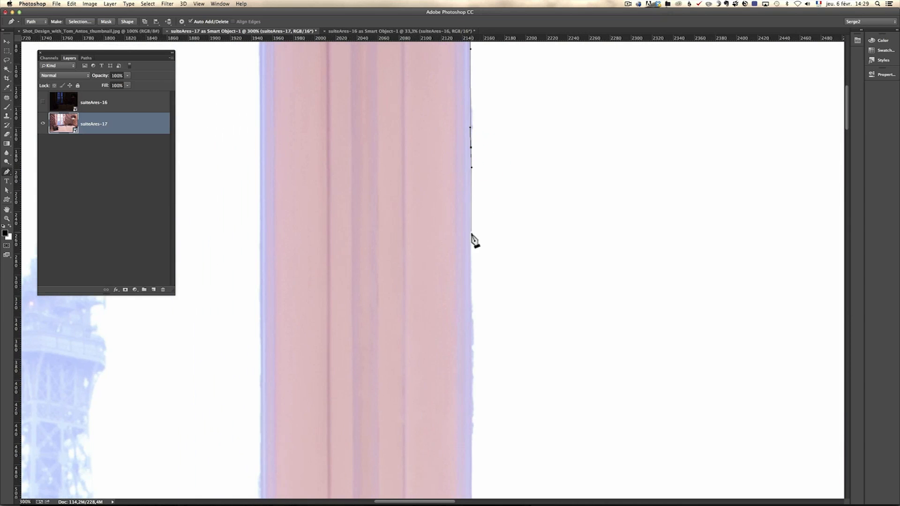
{"action": "left_click_drag", "start_coordinate": [471, 311], "coordinate": [475, 337]}
{"action": "left_click", "coordinate": [476, 335]}
{"action": "left_click_drag", "start_coordinate": [471, 312], "coordinate": [473, 345]}
{"action": "left_click_drag", "start_coordinate": [467, 291], "coordinate": [470, 290]}
{"action": "left_click", "coordinate": [473, 381]}
Step: Try to carry the path down the central frame towards the upper crossbar, undoing the misplaced points
{"action": "scroll", "coordinate": [528, 261], "scroll_direction": "down", "scroll_amount": 5}
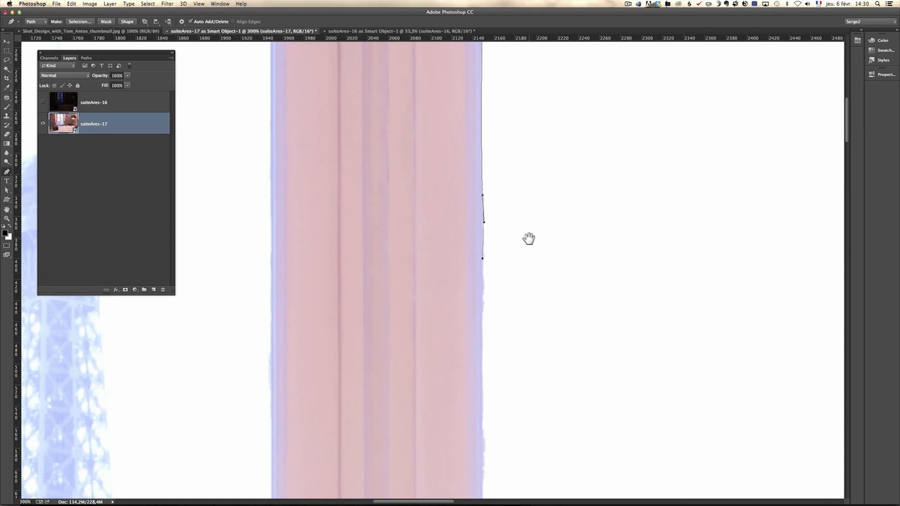
{"action": "left_click", "coordinate": [482, 365]}
{"action": "mouse_move", "coordinate": [529, 357]}
{"action": "left_mouse_down"}
{"action": "mouse_move", "coordinate": [549, 3]}
{"action": "mouse_move", "coordinate": [545, 15]}
{"action": "left_mouse_up"}
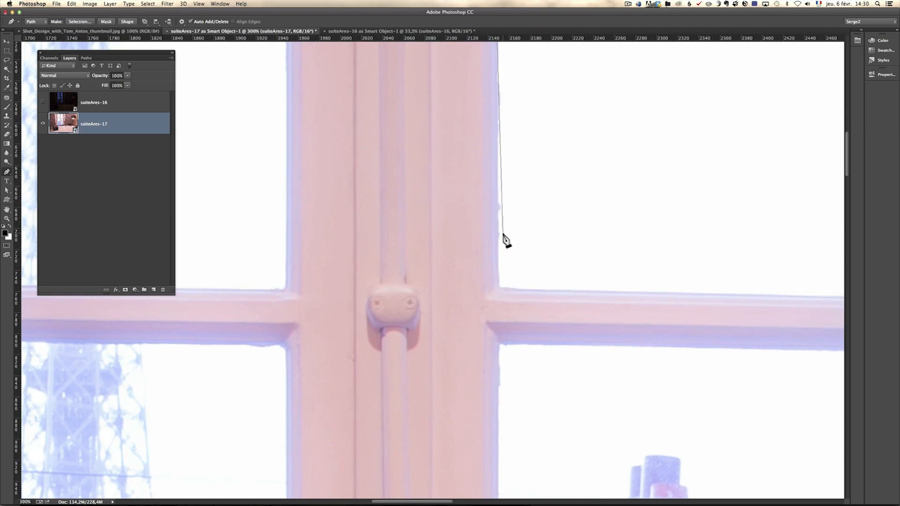
{"action": "left_click_drag", "start_coordinate": [550, 209], "coordinate": [556, 330]}
{"action": "key", "text": "super+z"}
{"action": "left_click_drag", "start_coordinate": [460, 216], "coordinate": [470, 347]}
{"action": "key", "text": "super+z"}
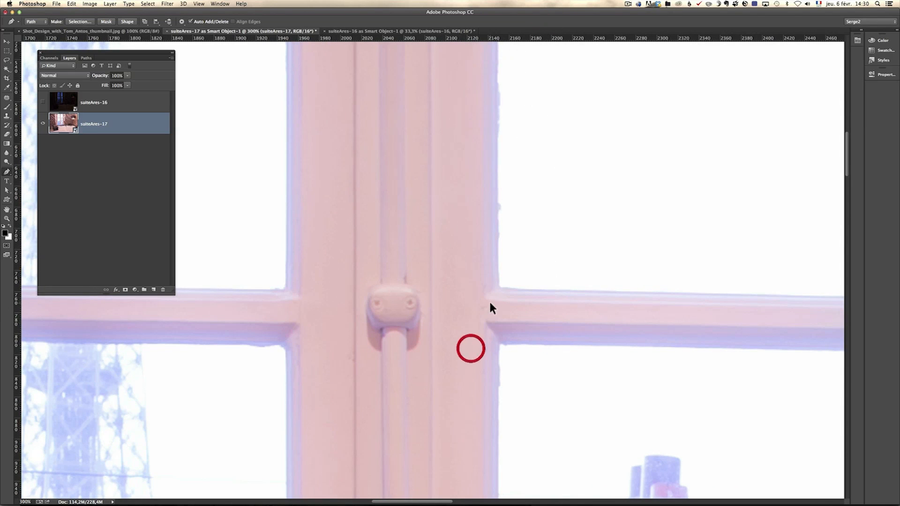
Step: Undo the anchor points traced down the right side of the central window frame
{"action": "left_click_drag", "start_coordinate": [525, 241], "coordinate": [562, 503]}
{"action": "left_click_drag", "start_coordinate": [431, 51], "coordinate": [436, 225]}
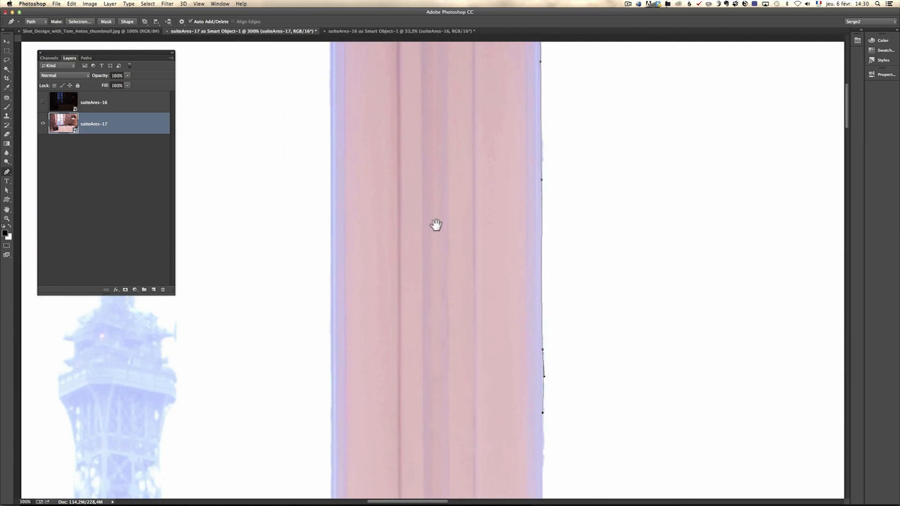
{"action": "left_click_drag", "start_coordinate": [471, 110], "coordinate": [469, 253]}
{"action": "left_click", "coordinate": [469, 254]}
{"action": "key", "text": "super+z"}
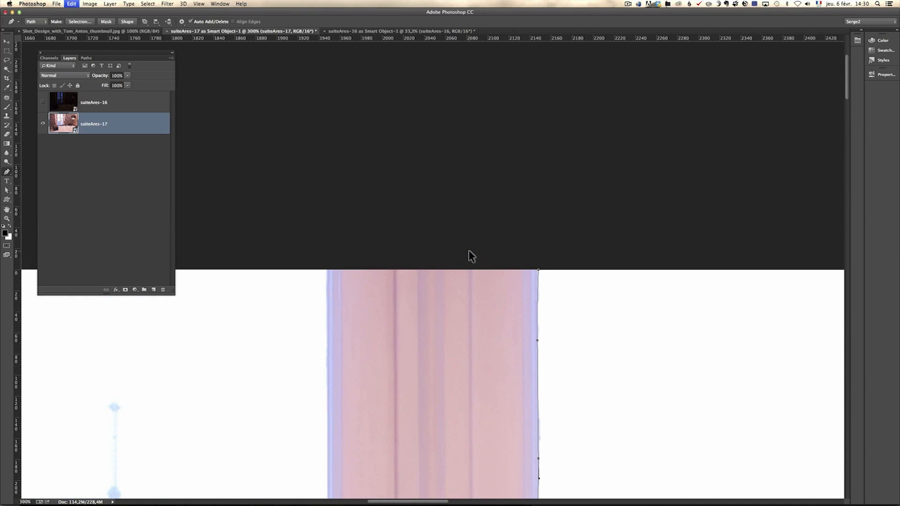
{"action": "key", "text": "super+z"}
{"action": "left_click", "coordinate": [494, 392]}
{"action": "key", "text": "super+z"}
Step: Carry the path across the photo's top edge to the left curtain and start tracing down its inner edge
{"action": "left_click_drag", "start_coordinate": [265, 297], "coordinate": [593, 321]}
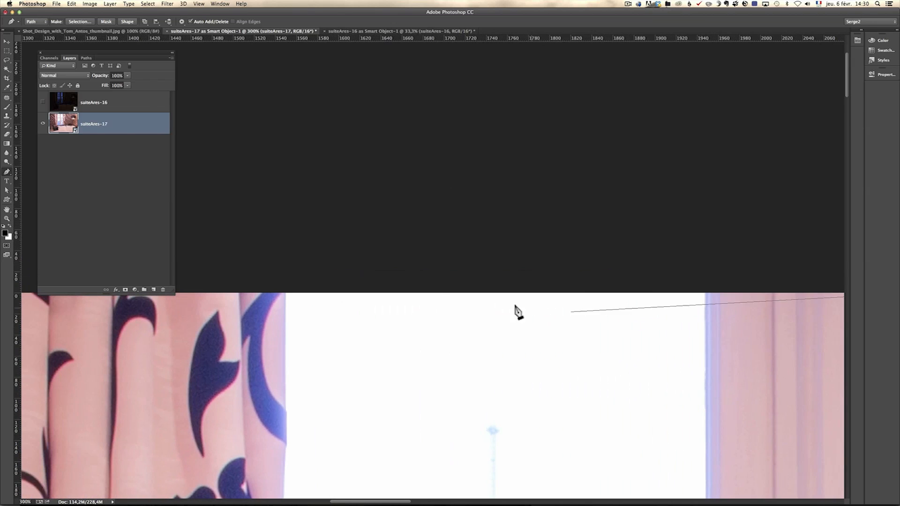
{"action": "left_click_drag", "start_coordinate": [311, 337], "coordinate": [424, 203]}
{"action": "left_click", "coordinate": [394, 252]}
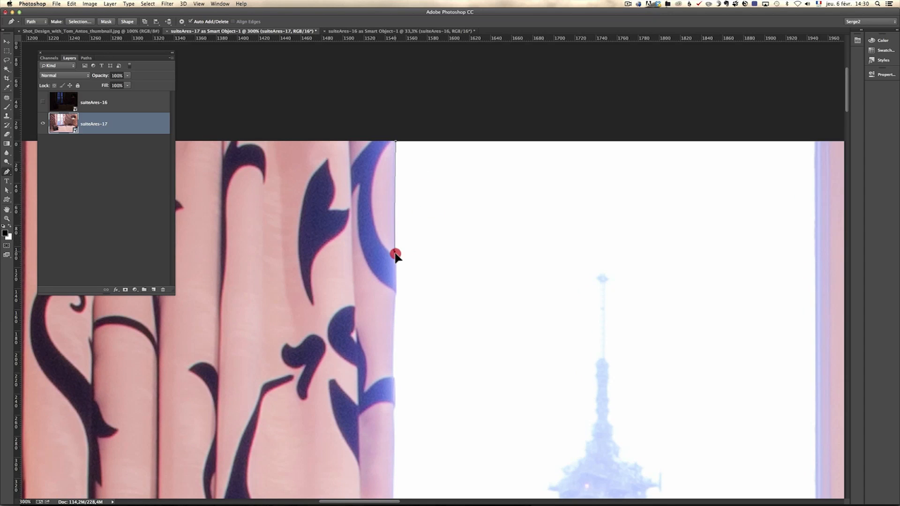
{"action": "left_click", "coordinate": [395, 295]}
{"action": "left_click_drag", "start_coordinate": [392, 334], "coordinate": [472, 110]}
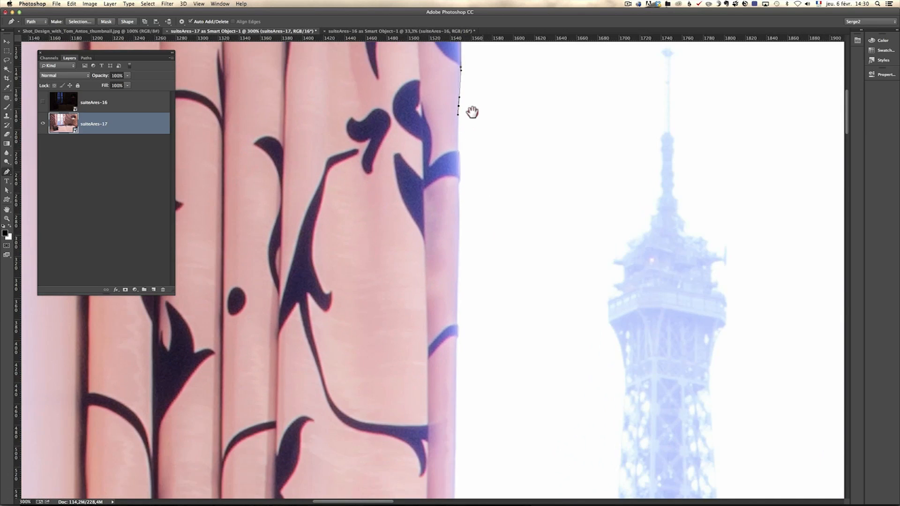
Step: Trace the path down the left curtain's edge alongside the Eiffel Tower's upper section
{"action": "left_click", "coordinate": [459, 179]}
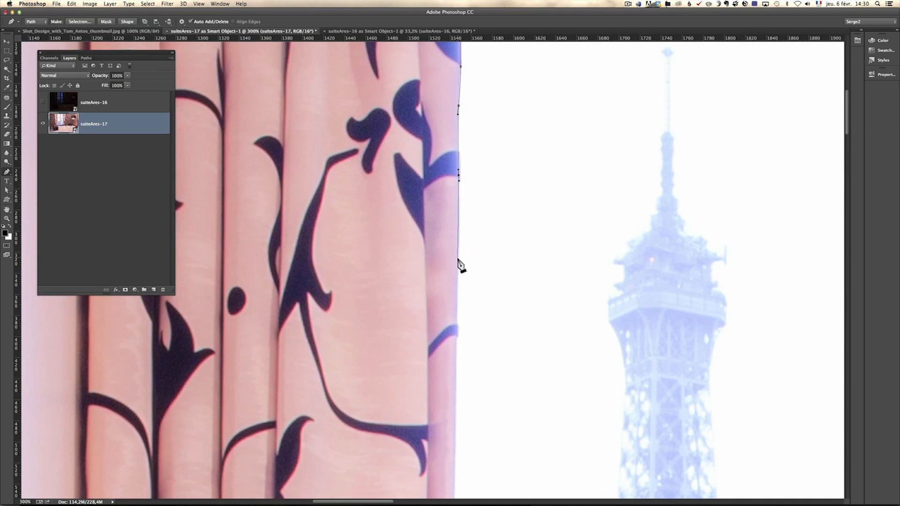
{"action": "left_click_drag", "start_coordinate": [484, 227], "coordinate": [519, 19]}
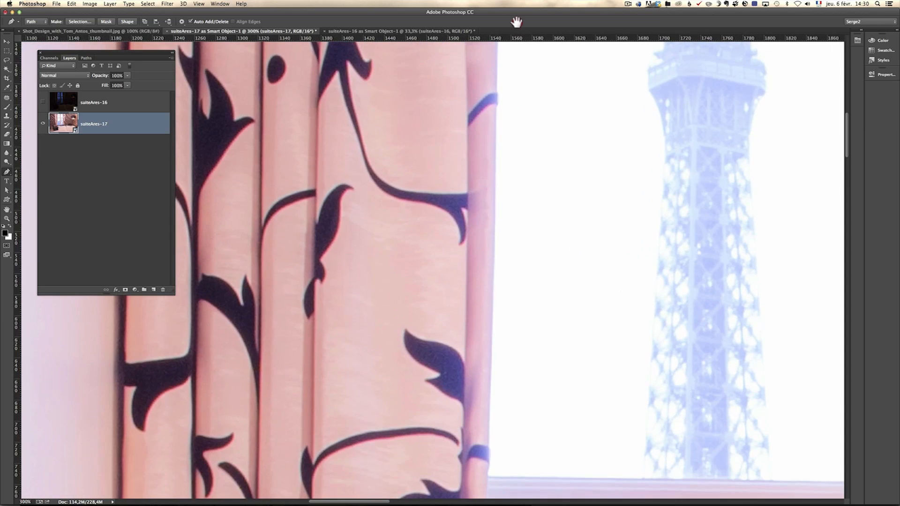
{"action": "left_click_drag", "start_coordinate": [496, 93], "coordinate": [495, 98]}
{"action": "left_click_drag", "start_coordinate": [564, 238], "coordinate": [563, 208]}
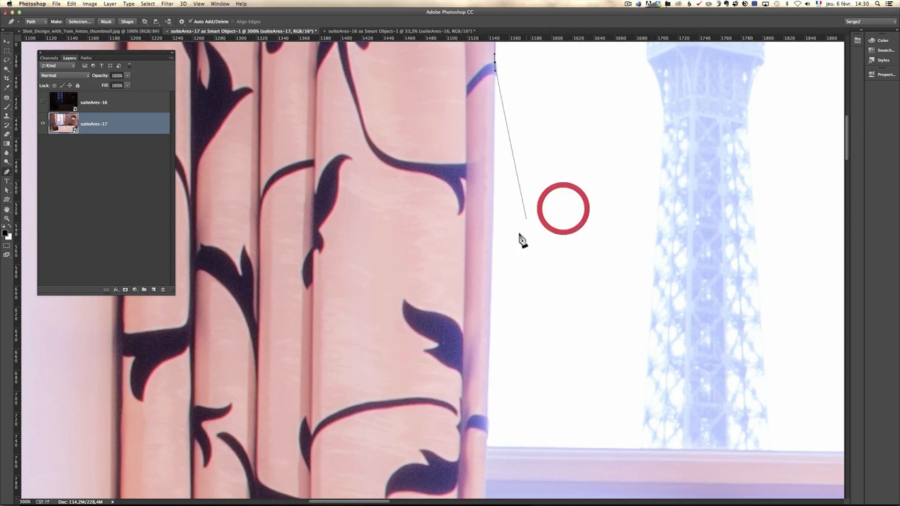
{"action": "left_click_drag", "start_coordinate": [506, 251], "coordinate": [541, 131]}
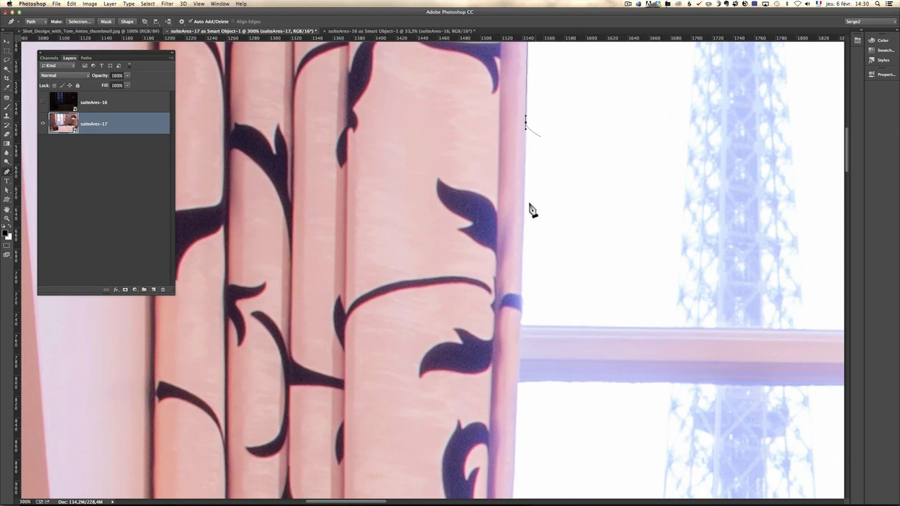
Step: Continue the path down the left curtain's edge past the window's upper crossbar
{"action": "left_click", "coordinate": [521, 271]}
{"action": "left_click_drag", "start_coordinate": [538, 315], "coordinate": [540, 233]}
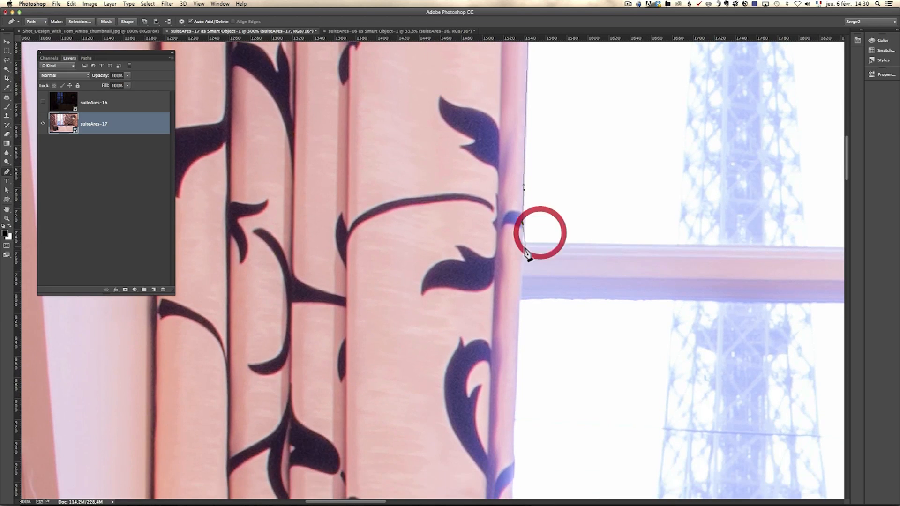
{"action": "left_click", "coordinate": [522, 234]}
{"action": "left_click", "coordinate": [521, 244]}
{"action": "left_click", "coordinate": [518, 303]}
Step: Trace the left curtain's edge from below the upper crossbar to just above the glass roof outside
{"action": "left_click_drag", "start_coordinate": [547, 301], "coordinate": [544, 26]}
{"action": "left_click_drag", "start_coordinate": [514, 133], "coordinate": [511, 140]}
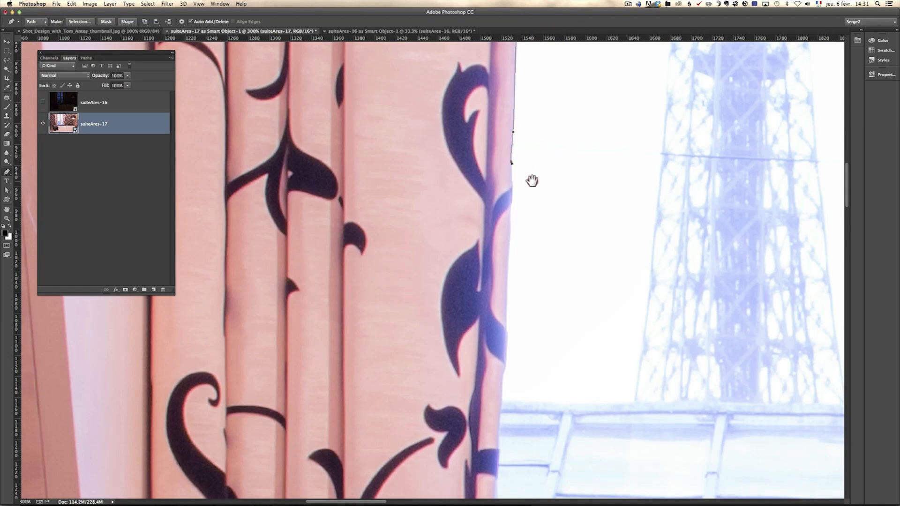
{"action": "left_click_drag", "start_coordinate": [533, 181], "coordinate": [518, 120]}
{"action": "left_click", "coordinate": [499, 150]}
{"action": "left_click_drag", "start_coordinate": [509, 153], "coordinate": [502, 111]}
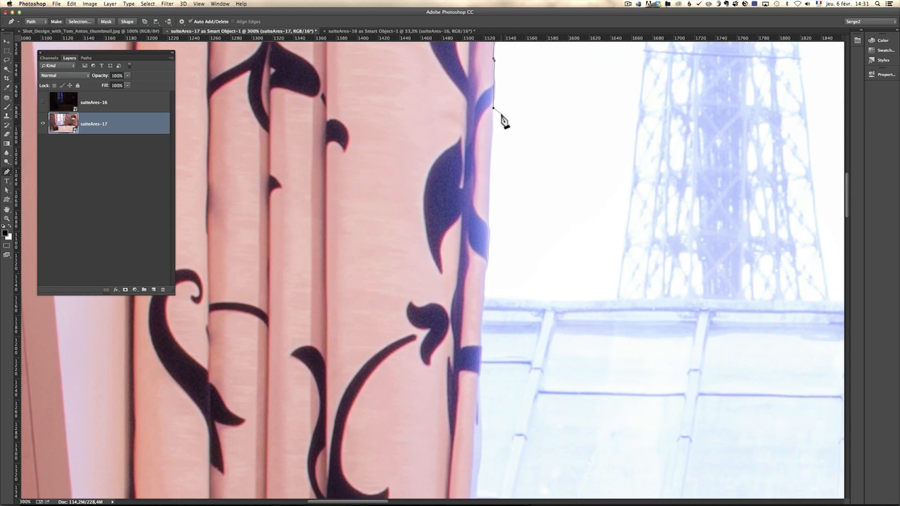
{"action": "left_click", "coordinate": [489, 192]}
{"action": "left_click_drag", "start_coordinate": [498, 199], "coordinate": [518, 130]}
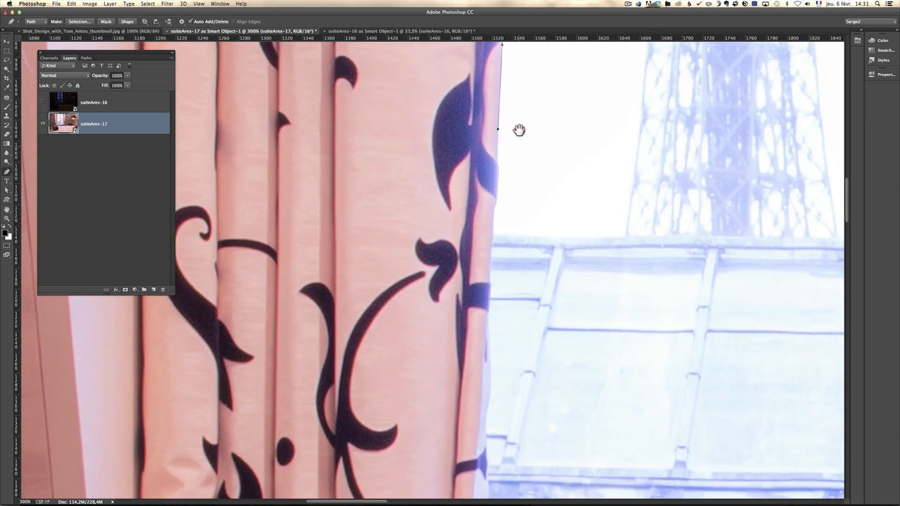
Step: Bring the path down the left curtain's edge past the top of the glass roof to the dark fabric band
{"action": "left_click", "coordinate": [496, 179]}
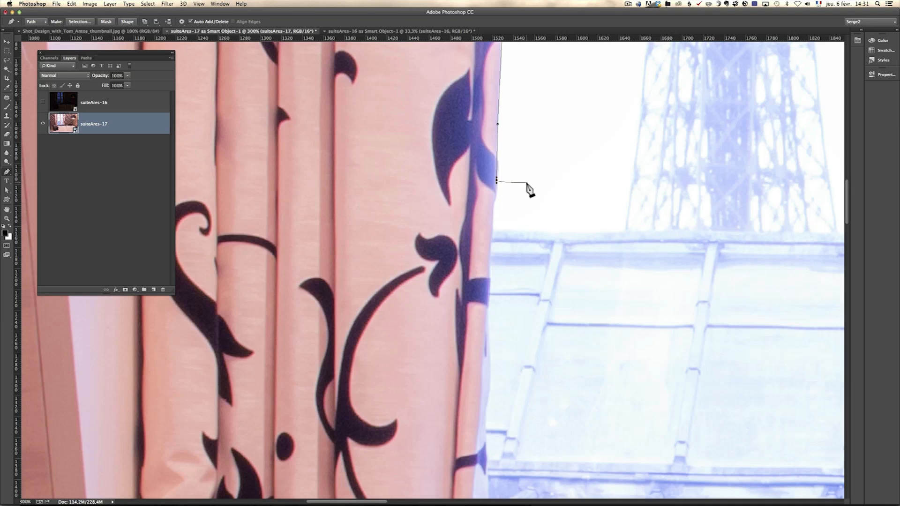
{"action": "left_click_drag", "start_coordinate": [526, 189], "coordinate": [522, 207]}
{"action": "left_click", "coordinate": [487, 259]}
{"action": "left_click_drag", "start_coordinate": [491, 240], "coordinate": [502, 144]}
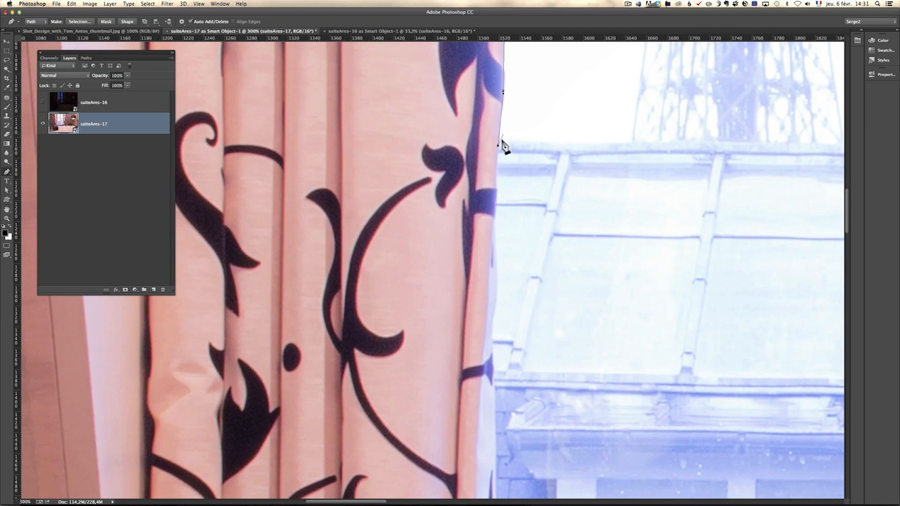
{"action": "left_click", "coordinate": [496, 197]}
{"action": "left_click_drag", "start_coordinate": [524, 195], "coordinate": [538, 86]}
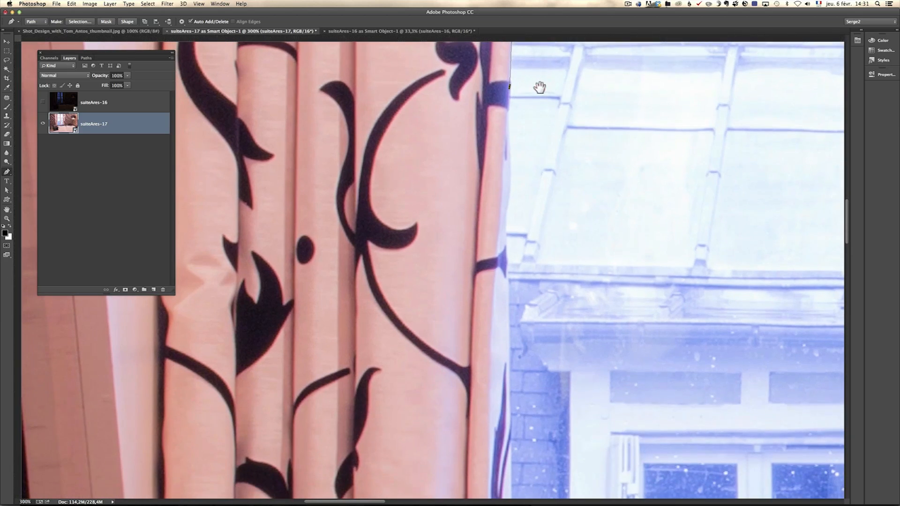
Step: Add closely spaced anchor points down the left curtain's edge beside the lower part of the glass roof
{"action": "left_click", "coordinate": [508, 150]}
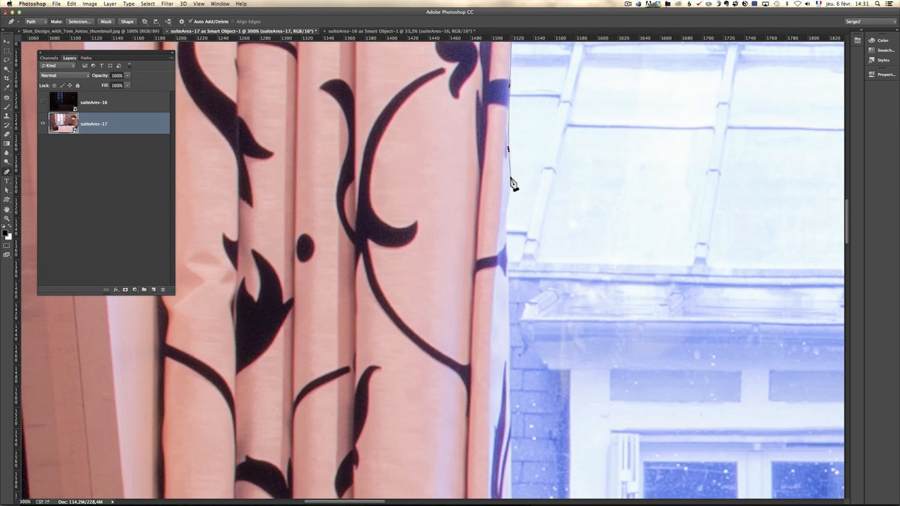
{"action": "left_click_drag", "start_coordinate": [510, 179], "coordinate": [519, 108]}
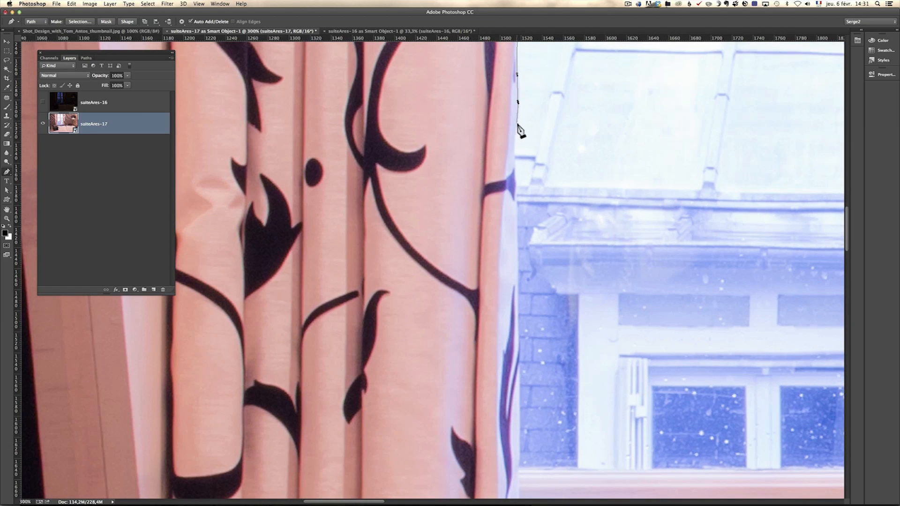
{"action": "left_click", "coordinate": [517, 118]}
{"action": "left_click", "coordinate": [514, 135]}
{"action": "left_click", "coordinate": [515, 150]}
{"action": "left_click_drag", "start_coordinate": [594, 159], "coordinate": [585, 70]}
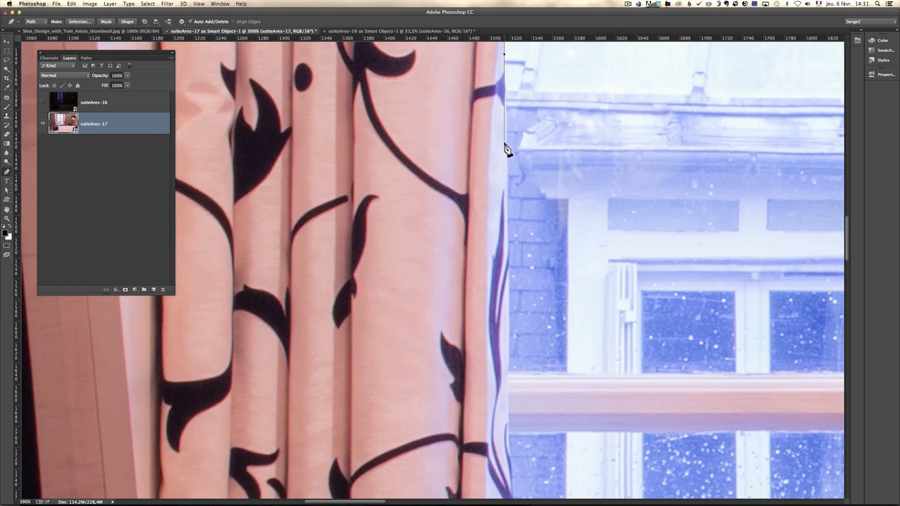
Step: Trace the path down the left curtain's edge beside the brick wall and past the lower crossbar
{"action": "left_click", "coordinate": [506, 141]}
{"action": "left_click_drag", "start_coordinate": [536, 156], "coordinate": [540, 90]}
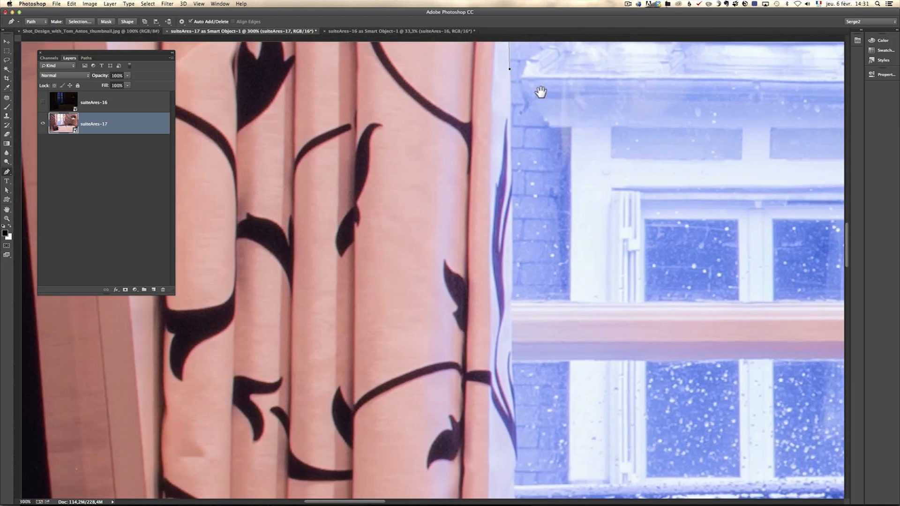
{"action": "left_click", "coordinate": [511, 206]}
{"action": "left_click_drag", "start_coordinate": [593, 215], "coordinate": [572, 134]}
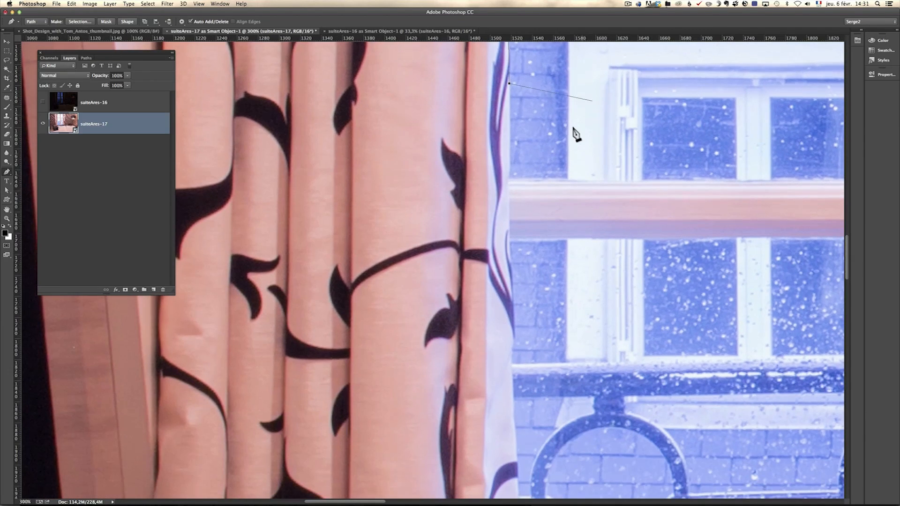
{"action": "left_click", "coordinate": [510, 238]}
Step: Follow the left curtain's edge with anchor points from below the lower crossbar down to the balcony railing
{"action": "scroll", "coordinate": [544, 221], "scroll_direction": "down", "scroll_amount": 3}
{"action": "left_click", "coordinate": [517, 206]}
{"action": "left_click_drag", "start_coordinate": [538, 235], "coordinate": [538, 153]}
{"action": "left_click", "coordinate": [518, 195]}
{"action": "left_click_drag", "start_coordinate": [518, 194], "coordinate": [526, 149]}
{"action": "left_click", "coordinate": [524, 162]}
{"action": "left_click", "coordinate": [524, 179]}
{"action": "left_click_drag", "start_coordinate": [538, 194], "coordinate": [526, 124]}
{"action": "left_click", "coordinate": [529, 146]}
{"action": "left_click", "coordinate": [528, 166]}
{"action": "scroll", "coordinate": [603, 234], "scroll_direction": "down", "scroll_amount": 5}
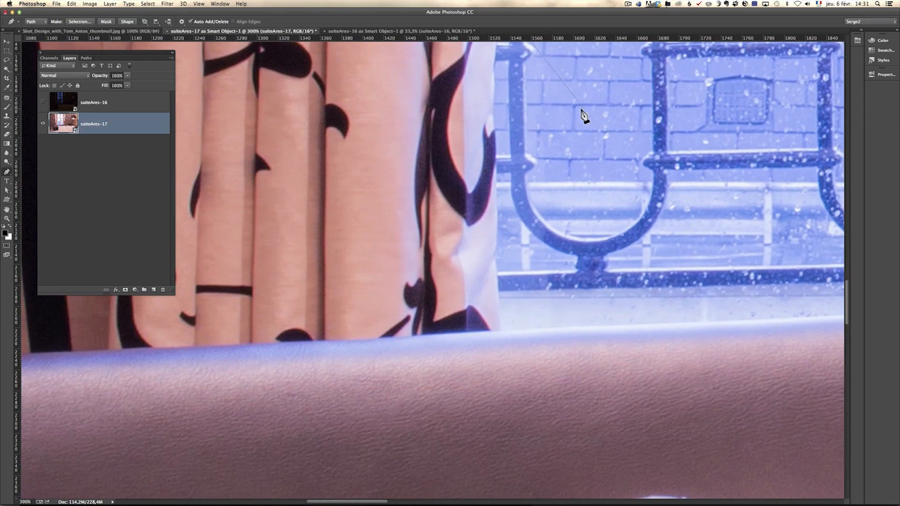
Step: Trace the curtain's inward curve beside the railing's oval with several anchor points
{"action": "left_click_drag", "start_coordinate": [542, 89], "coordinate": [544, 155]}
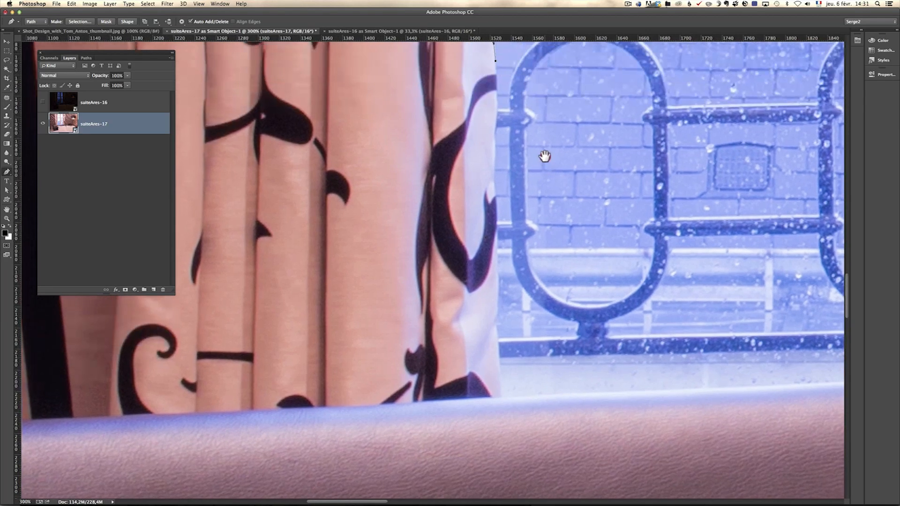
{"action": "left_click", "coordinate": [497, 108]}
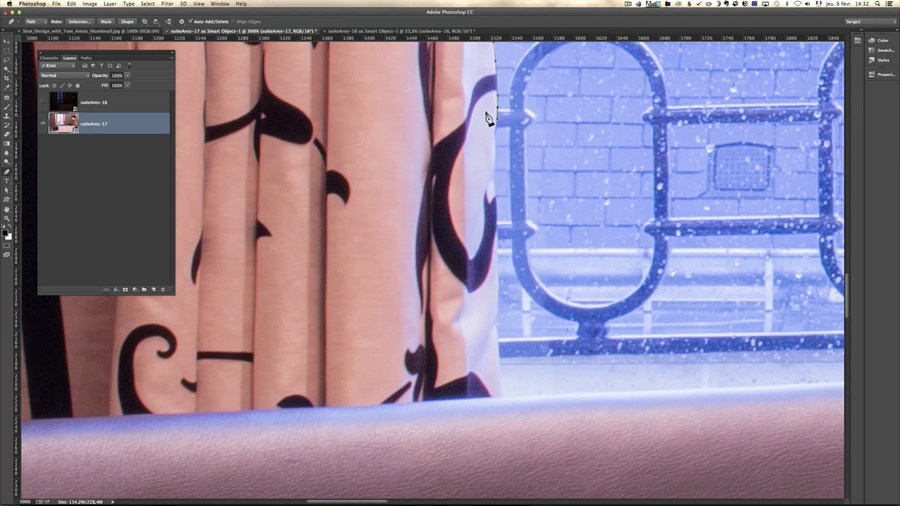
{"action": "left_click", "coordinate": [494, 149]}
{"action": "left_click", "coordinate": [495, 154]}
{"action": "left_click", "coordinate": [490, 187]}
{"action": "right_click", "coordinate": [496, 247]}
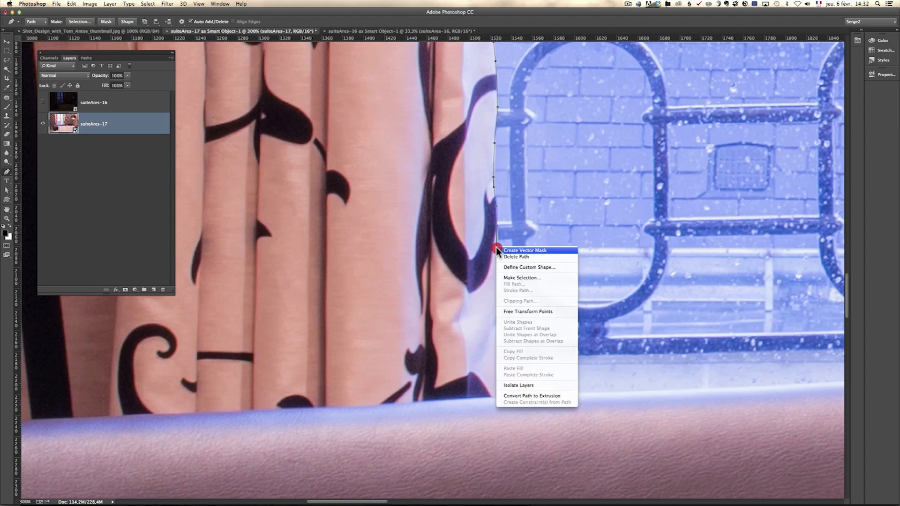
{"action": "left_click", "coordinate": [516, 219]}
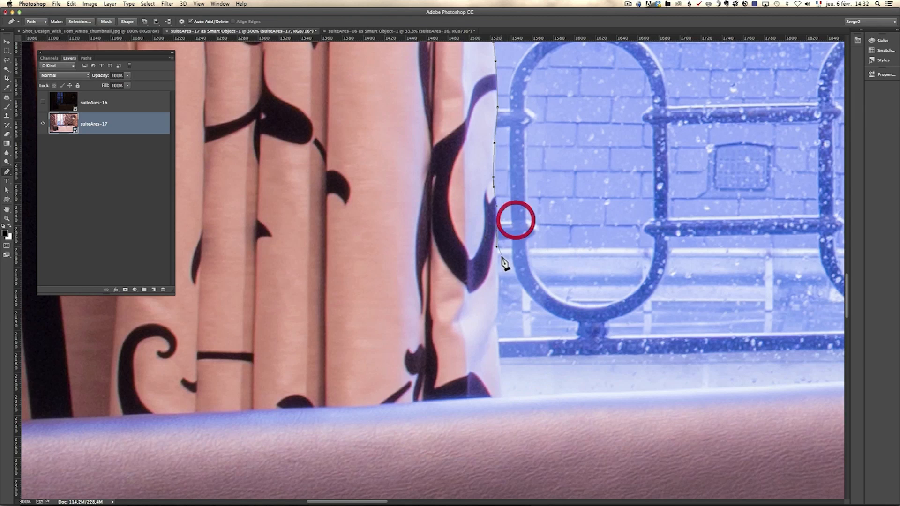
Step: Finish the left curtain's edge down to the top of the leather headboard
{"action": "left_click", "coordinate": [498, 297]}
{"action": "left_click", "coordinate": [497, 323]}
{"action": "left_click", "coordinate": [498, 345]}
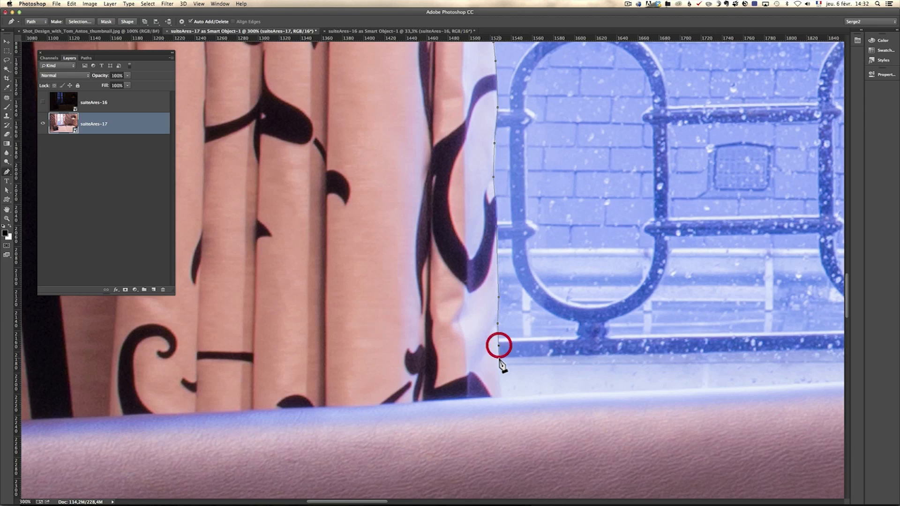
{"action": "left_click", "coordinate": [499, 367]}
{"action": "left_click", "coordinate": [501, 387]}
{"action": "left_click", "coordinate": [501, 397]}
Step: Run the path along the headboard's top edge and close it at its starting point by the right curtain
{"action": "key", "text": "space"}
{"action": "left_click_drag", "start_coordinate": [610, 299], "coordinate": [330, 133]}
{"action": "left_click_drag", "start_coordinate": [695, 173], "coordinate": [554, 179]}
{"action": "left_click_drag", "start_coordinate": [374, 243], "coordinate": [397, 243]}
{"action": "left_click_drag", "start_coordinate": [798, 226], "coordinate": [307, 293]}
{"action": "key", "text": "space"}
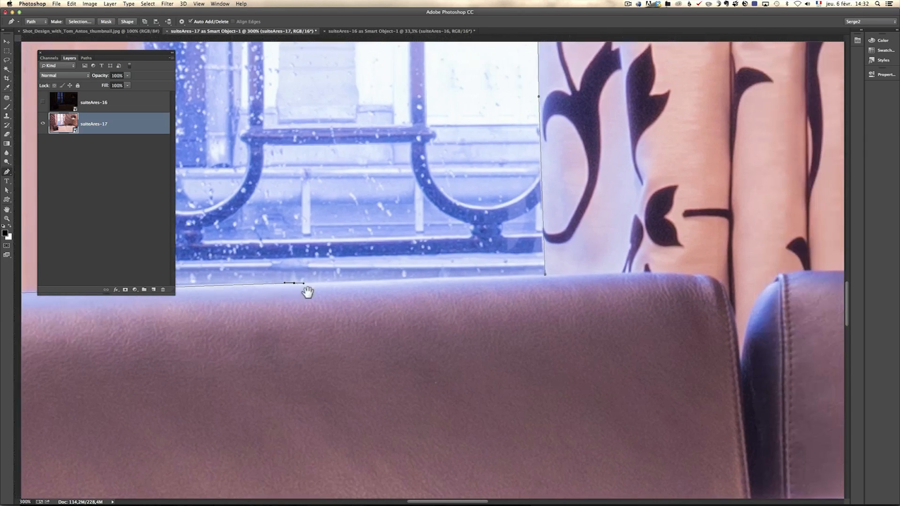
{"action": "left_click", "coordinate": [544, 275]}
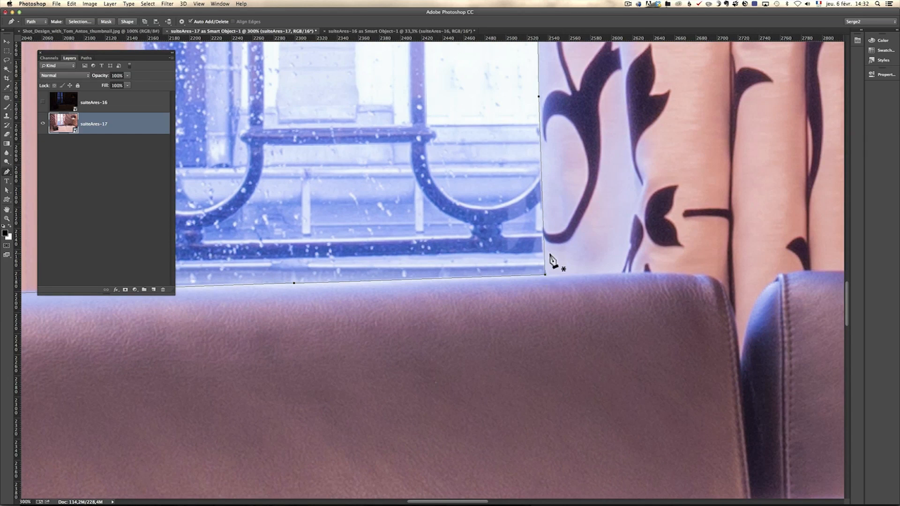
Step: Make a new anti-aliased selection from the closed window path
{"action": "right_click", "coordinate": [545, 240]}
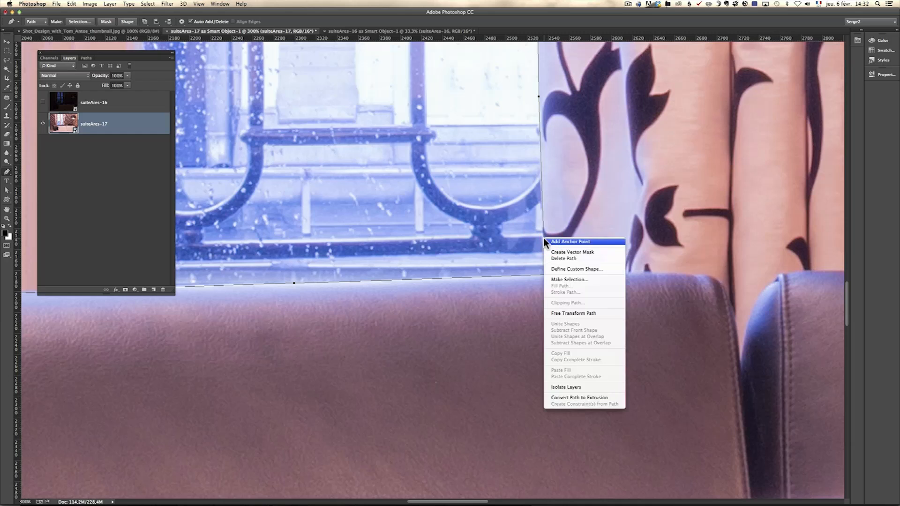
{"action": "left_click", "coordinate": [571, 280]}
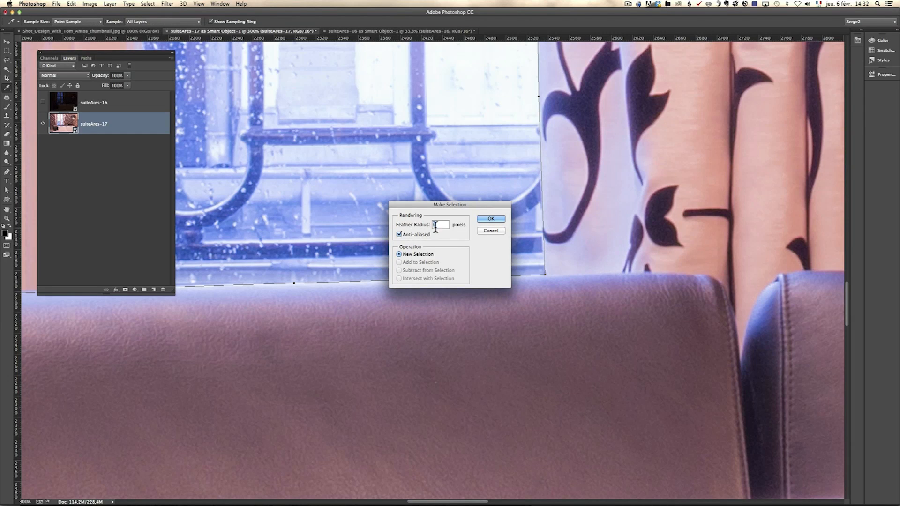
{"action": "left_click", "coordinate": [490, 219]}
Step: Show the suiteAres-16 layer and give it a layer mask made from the window selection
{"action": "key", "text": "z"}
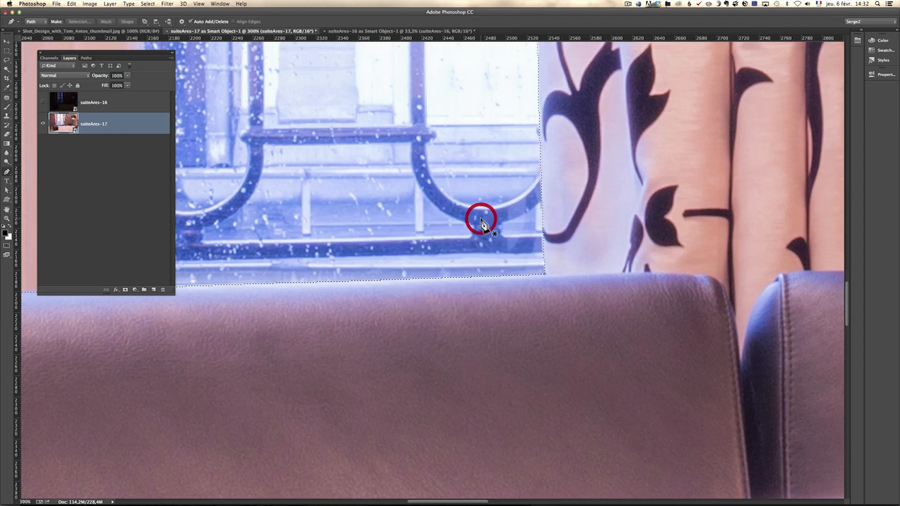
{"action": "left_click", "coordinate": [440, 203], "text": "alt"}
{"action": "left_click", "coordinate": [422, 198], "text": "alt"}
{"action": "left_click", "coordinate": [402, 188], "text": "alt"}
{"action": "left_click", "coordinate": [375, 171], "text": "alt"}
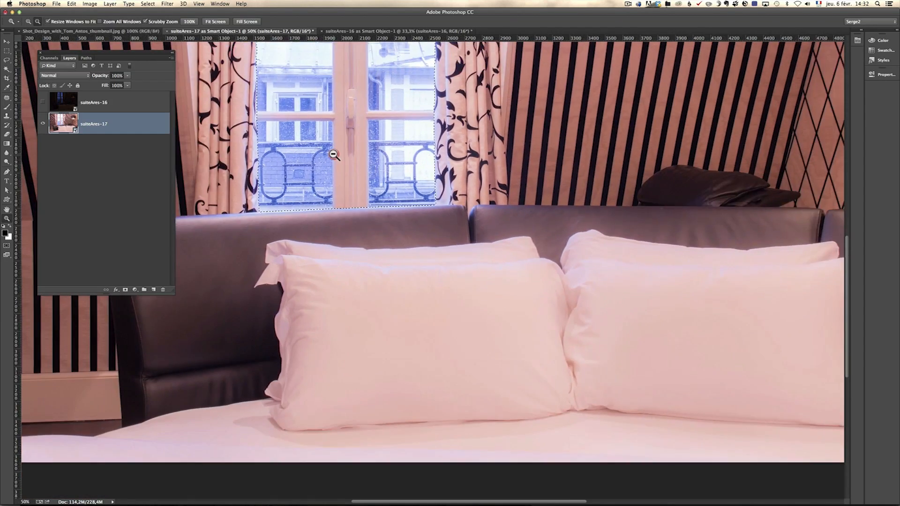
{"action": "left_click", "coordinate": [334, 154], "text": "alt"}
{"action": "left_click", "coordinate": [321, 118], "text": "alt"}
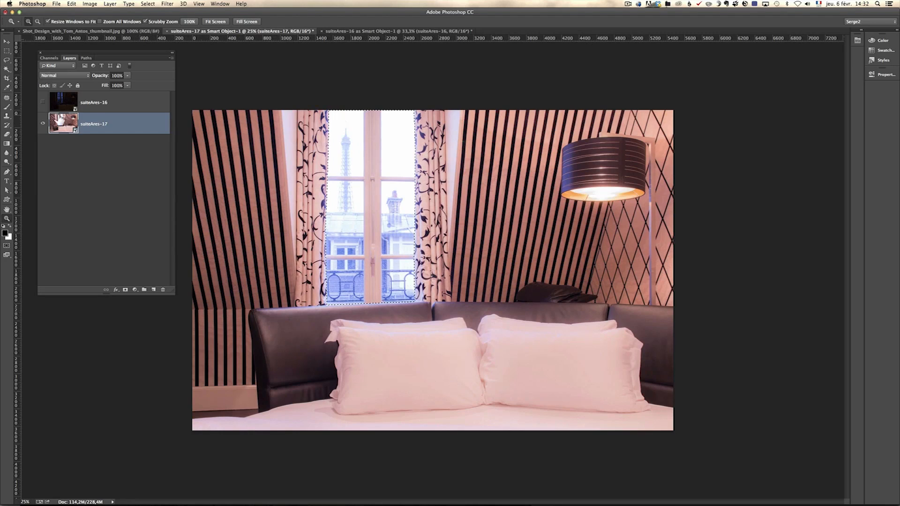
{"action": "left_click", "coordinate": [115, 104]}
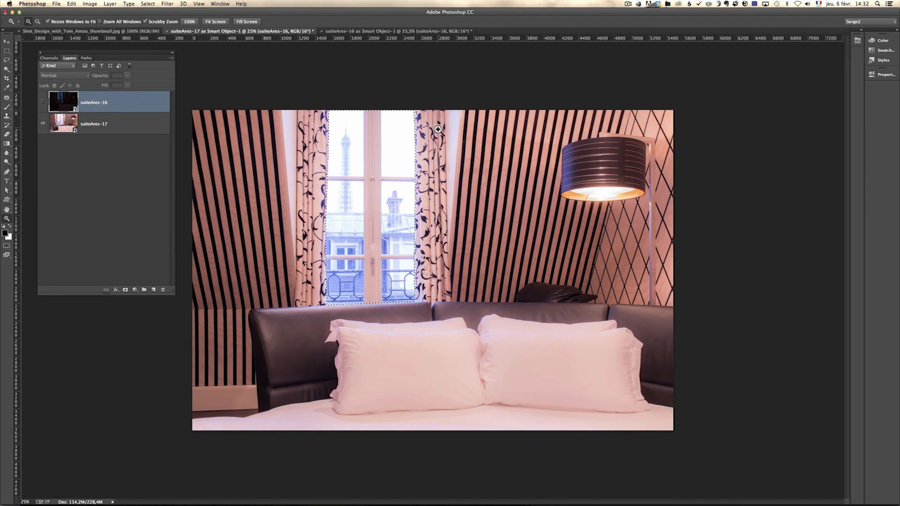
{"action": "left_click", "coordinate": [42, 102]}
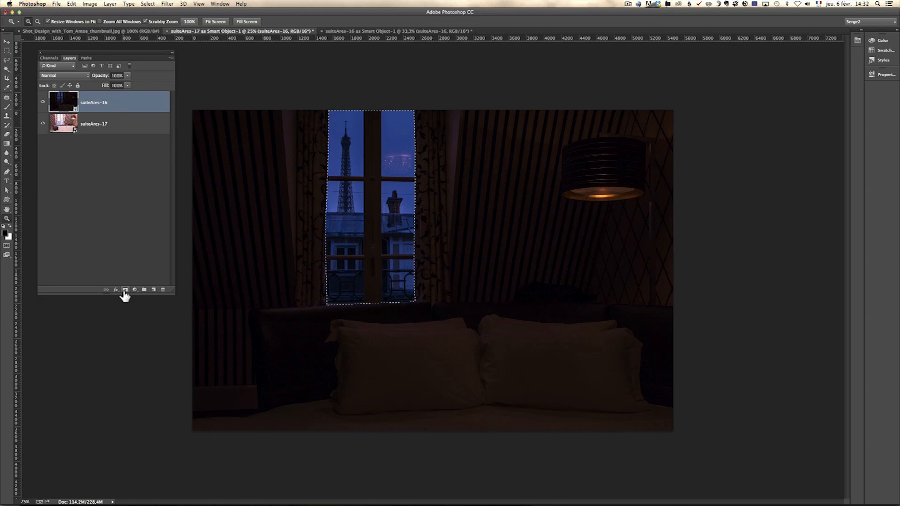
{"action": "left_click", "coordinate": [125, 290]}
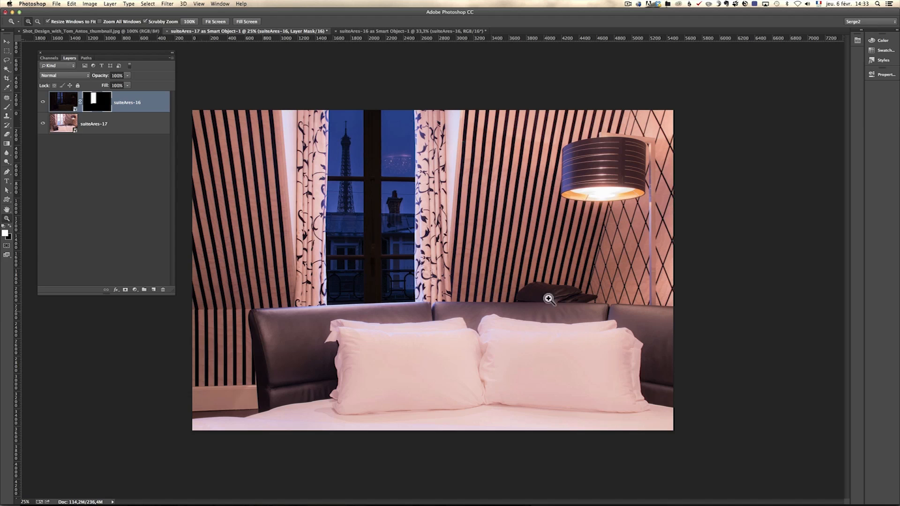
Step: Try lowering the Camera Raw exposure of the bright suiteAres-17 layer to -0.65
{"action": "left_click", "coordinate": [107, 127]}
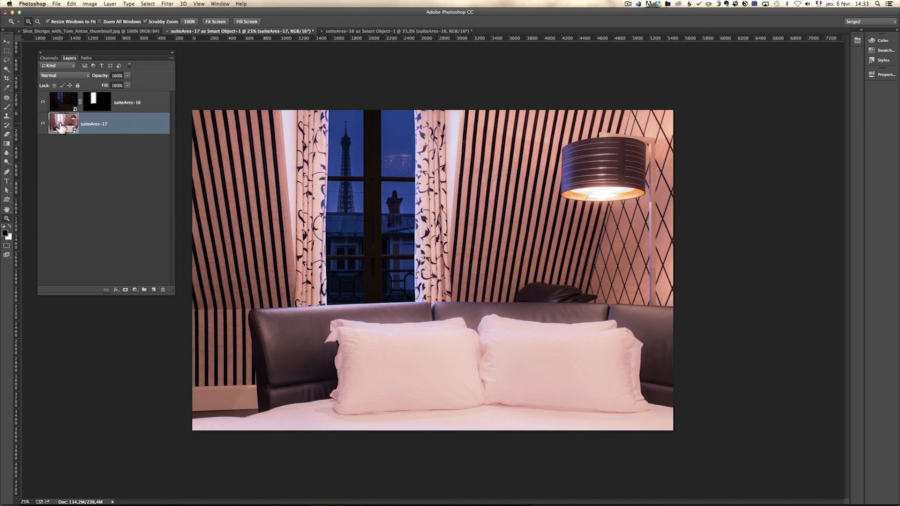
{"action": "double_click", "coordinate": [62, 127]}
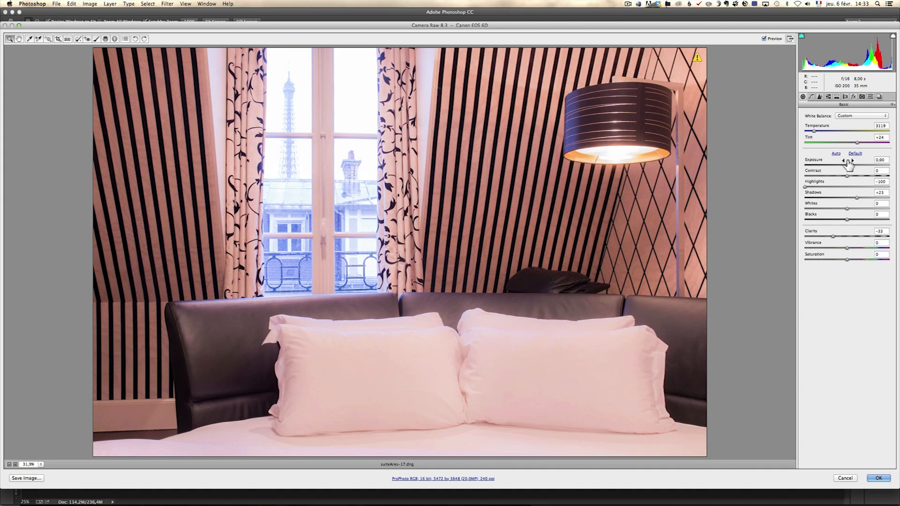
{"action": "left_click_drag", "start_coordinate": [845, 162], "coordinate": [841, 164]}
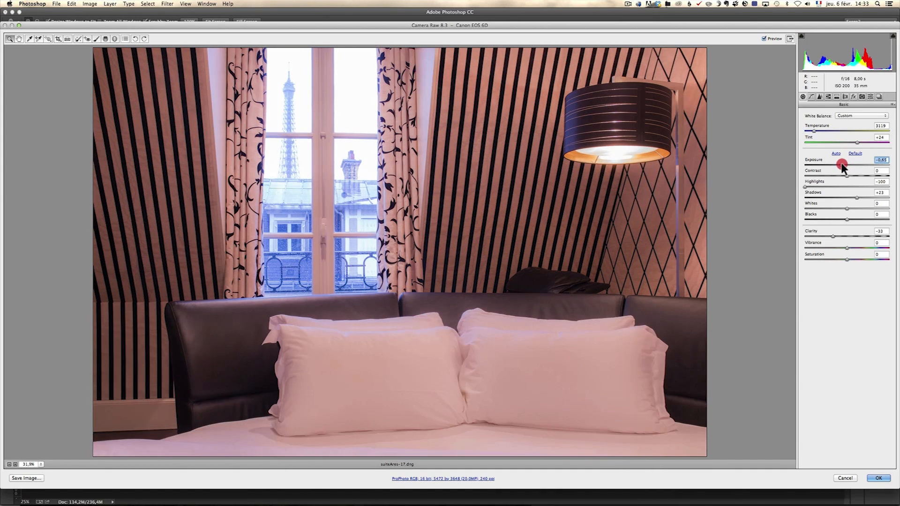
{"action": "left_click", "coordinate": [878, 478]}
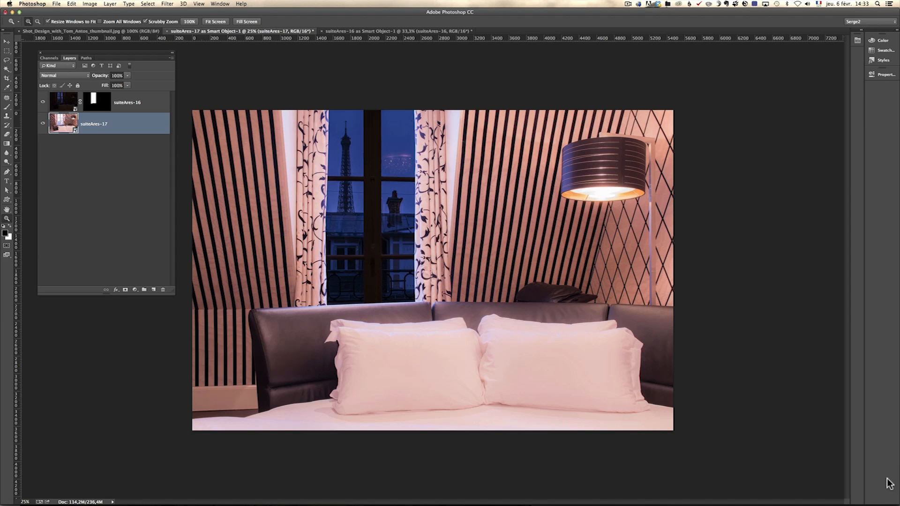
Step: Raise the Camera Raw exposure of the dark suiteAres-16 window layer to +1.25
{"action": "double_click", "coordinate": [69, 109]}
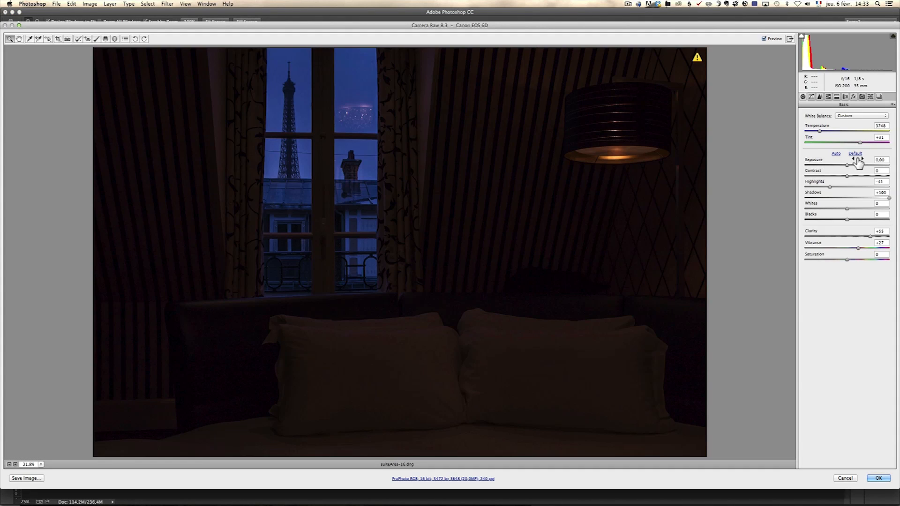
{"action": "left_click_drag", "start_coordinate": [847, 164], "coordinate": [857, 166]}
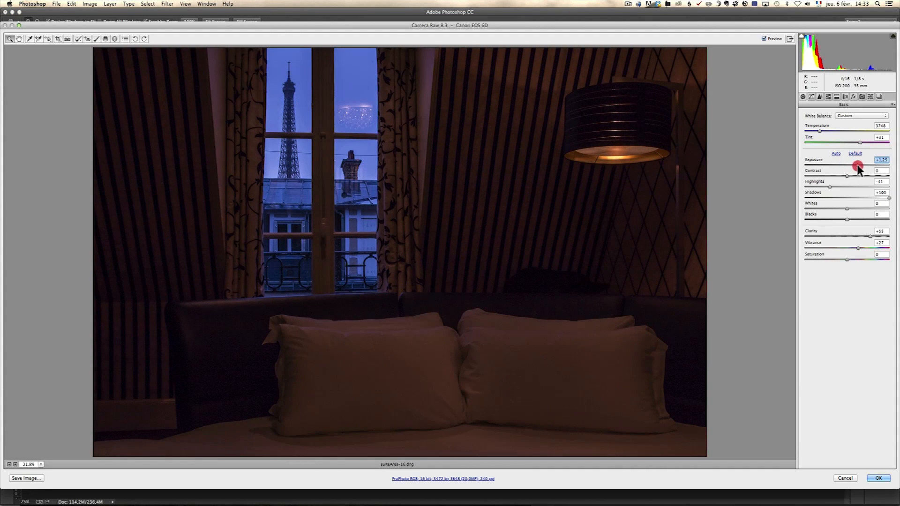
{"action": "left_click", "coordinate": [877, 479]}
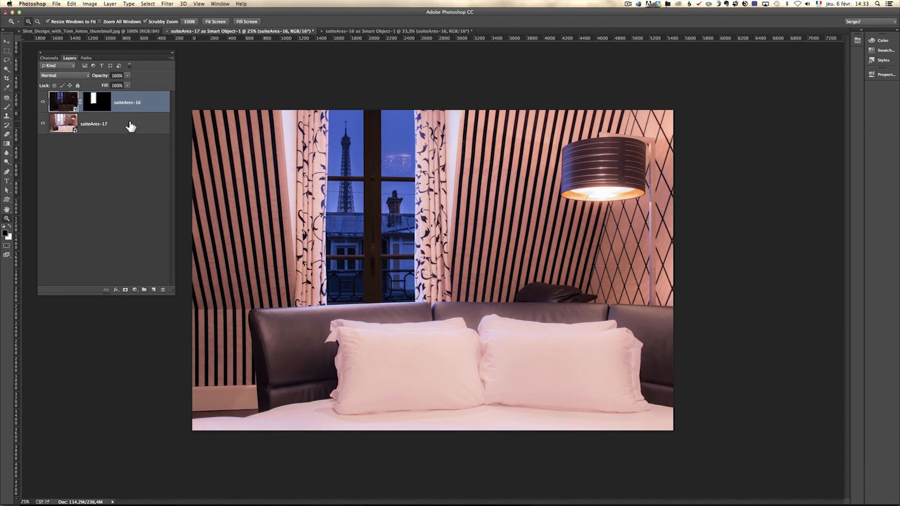
Step: Set the bright bedroom layer's Camera Raw temperature to 3400, tint to +33, exposure to -0.60 and clarity to -55
{"action": "double_click", "coordinate": [62, 124]}
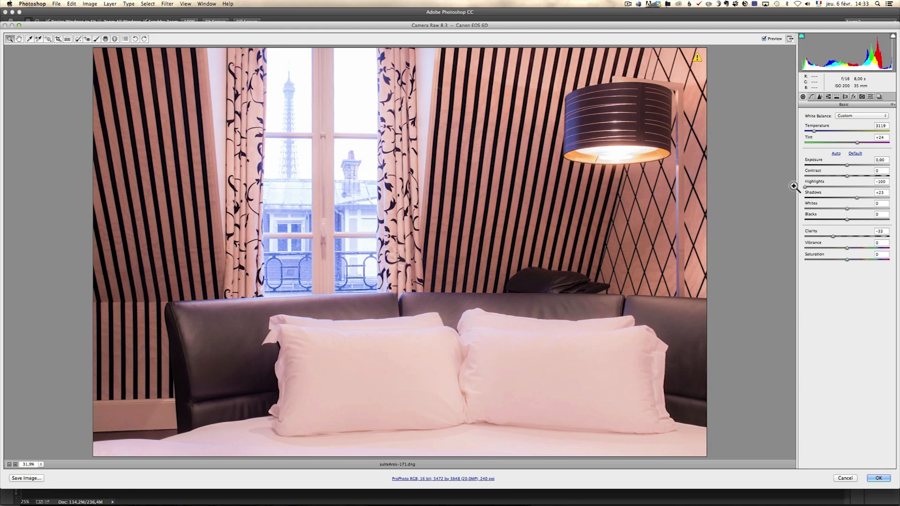
{"action": "left_click_drag", "start_coordinate": [814, 129], "coordinate": [840, 162]}
{"action": "double_click", "coordinate": [840, 163]}
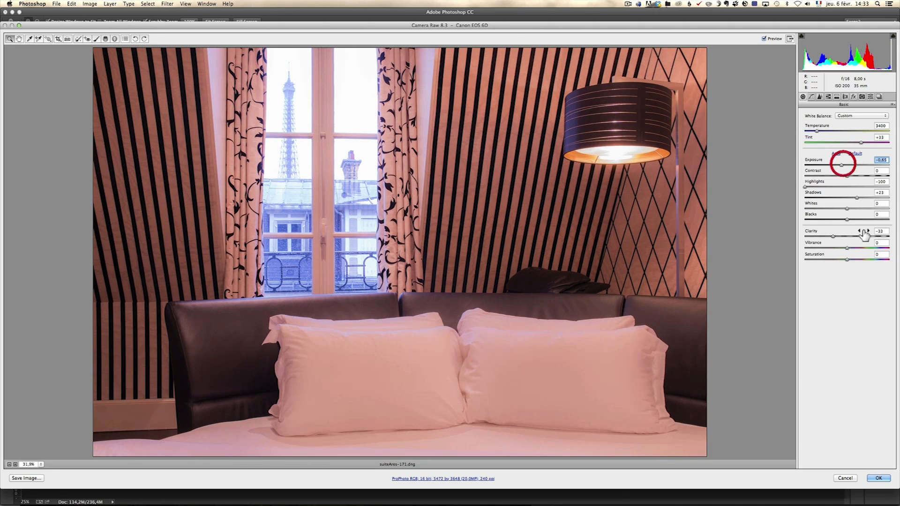
{"action": "left_click_drag", "start_coordinate": [832, 235], "coordinate": [823, 236]}
{"action": "left_click_drag", "start_coordinate": [847, 164], "coordinate": [841, 166]}
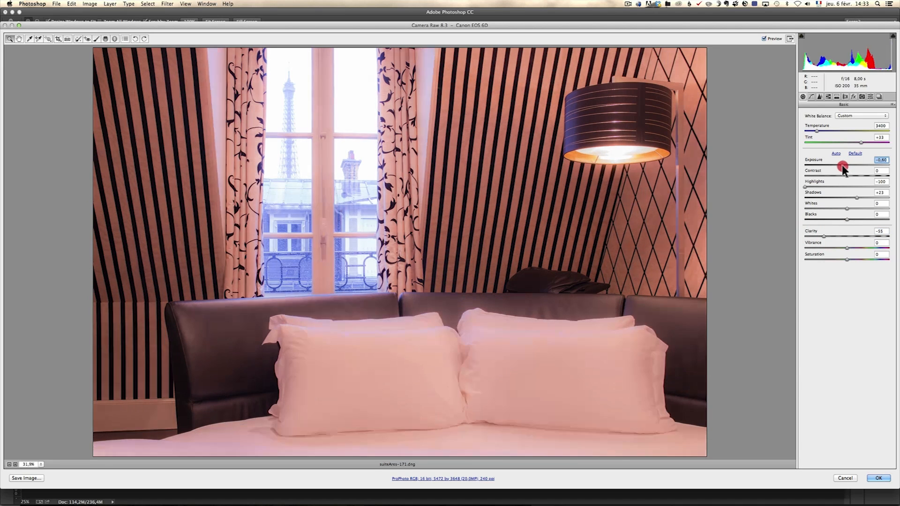
{"action": "left_click", "coordinate": [878, 478]}
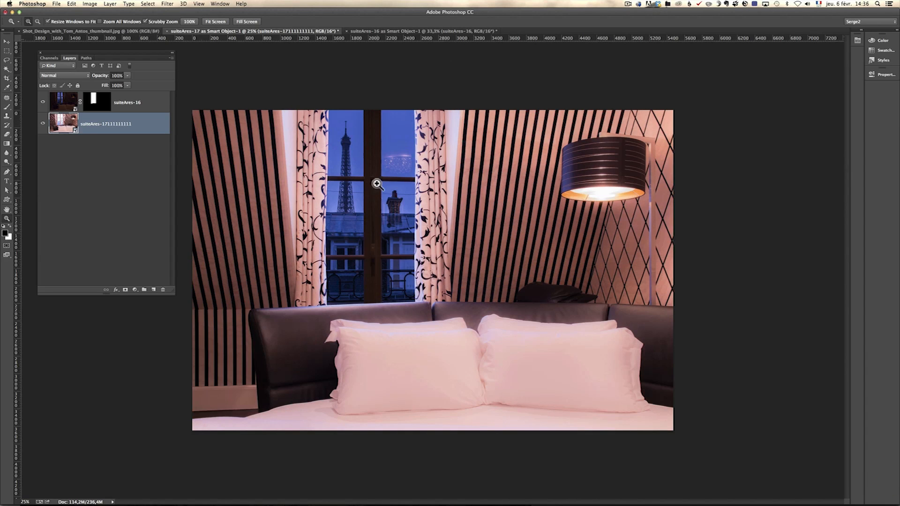
Step: Readjust the bright bedroom layer's white balance in Camera Raw to temperature 3300 and tint +15
{"action": "double_click", "coordinate": [60, 126]}
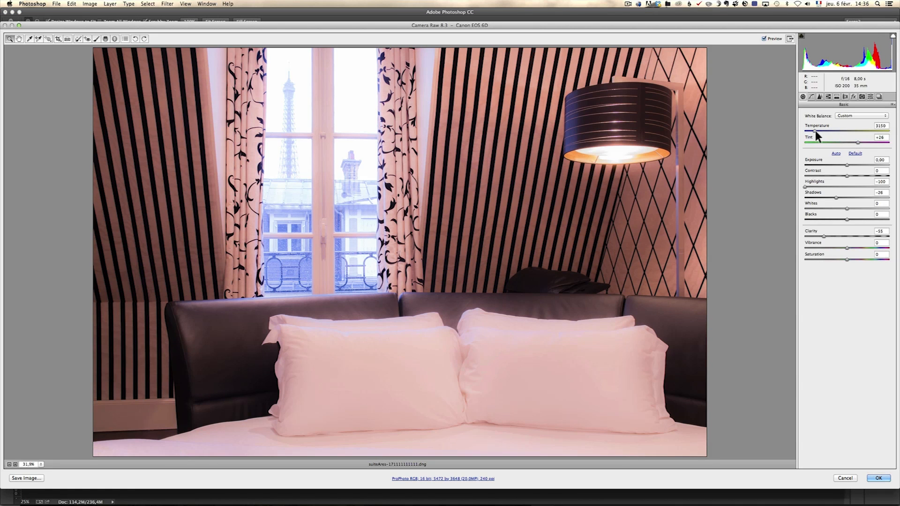
{"action": "mouse_move", "coordinate": [857, 142]}
{"action": "left_mouse_down"}
{"action": "mouse_move", "coordinate": [815, 129]}
{"action": "mouse_move", "coordinate": [852, 142]}
{"action": "left_mouse_up"}
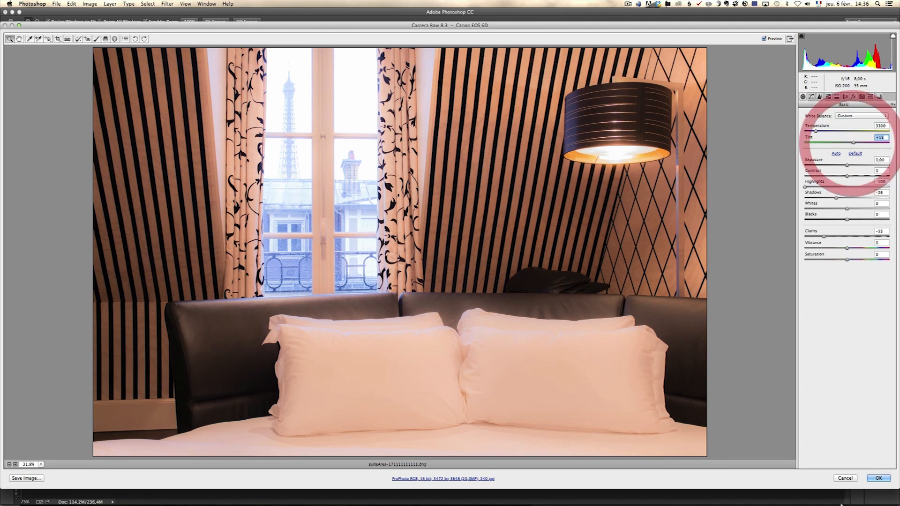
{"action": "left_click", "coordinate": [890, 477]}
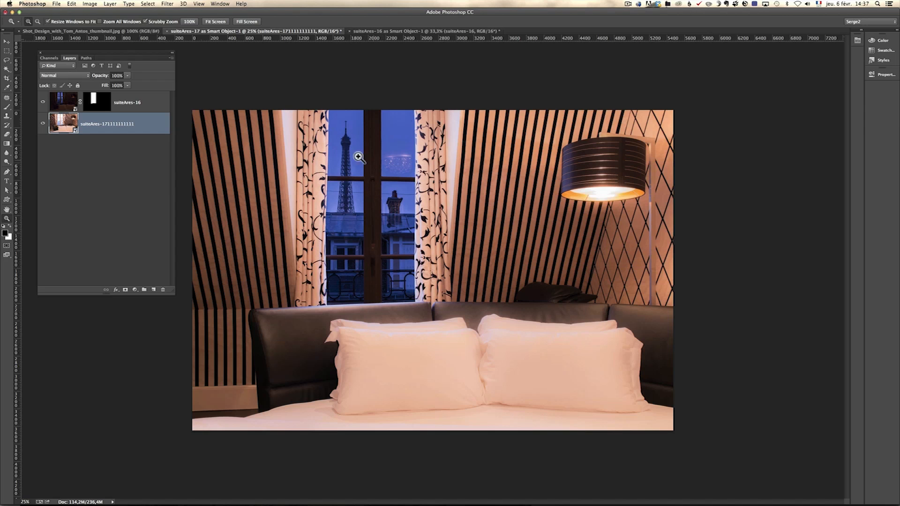
Step: Shift the bright bedroom layer's Camera Raw tint back toward magenta
{"action": "double_click", "coordinate": [63, 123]}
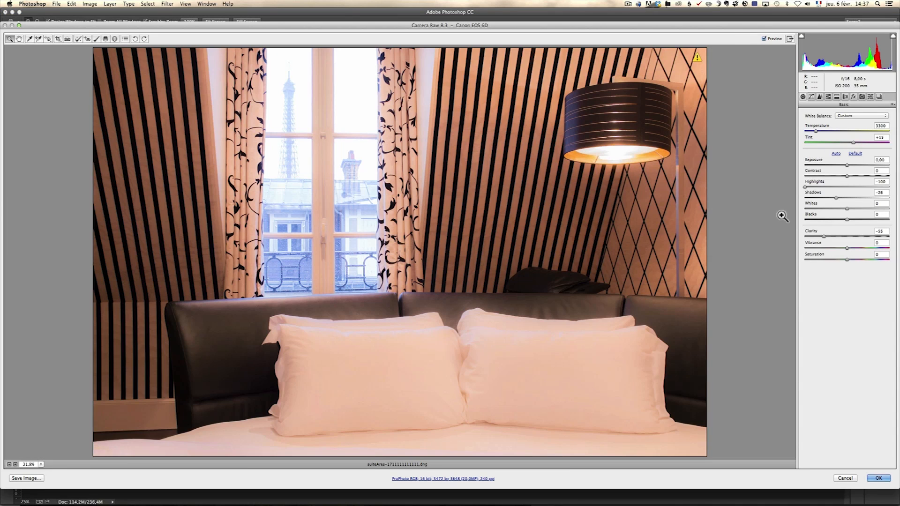
{"action": "left_click_drag", "start_coordinate": [853, 143], "coordinate": [862, 141]}
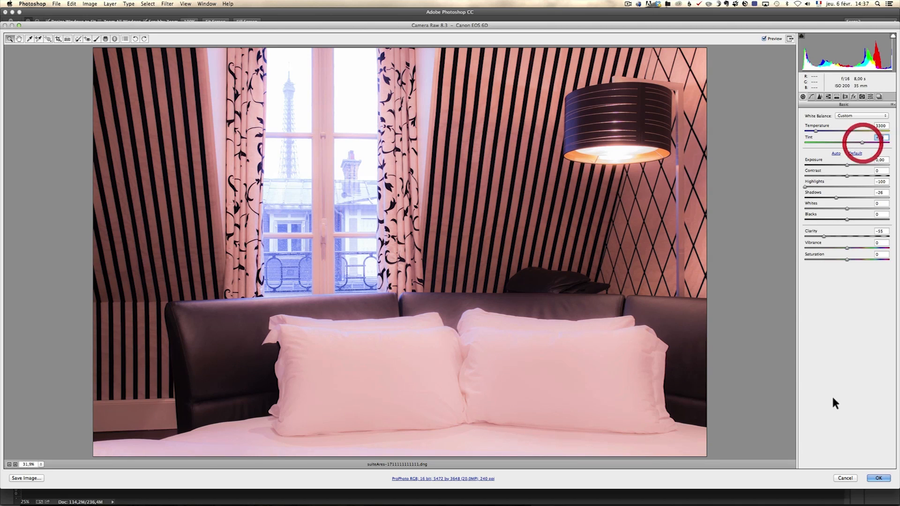
{"action": "left_click", "coordinate": [879, 478]}
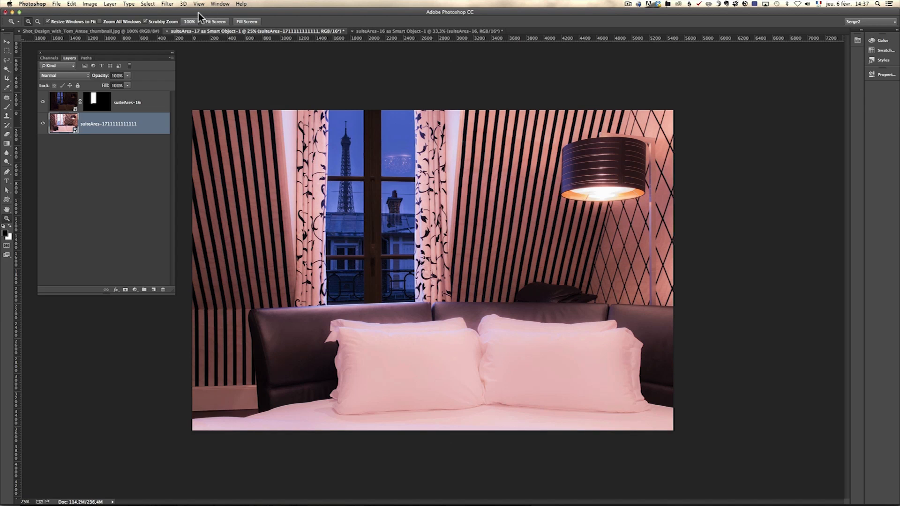
Step: Close the layered bedroom composite and save its changes
{"action": "left_click", "coordinate": [59, 6]}
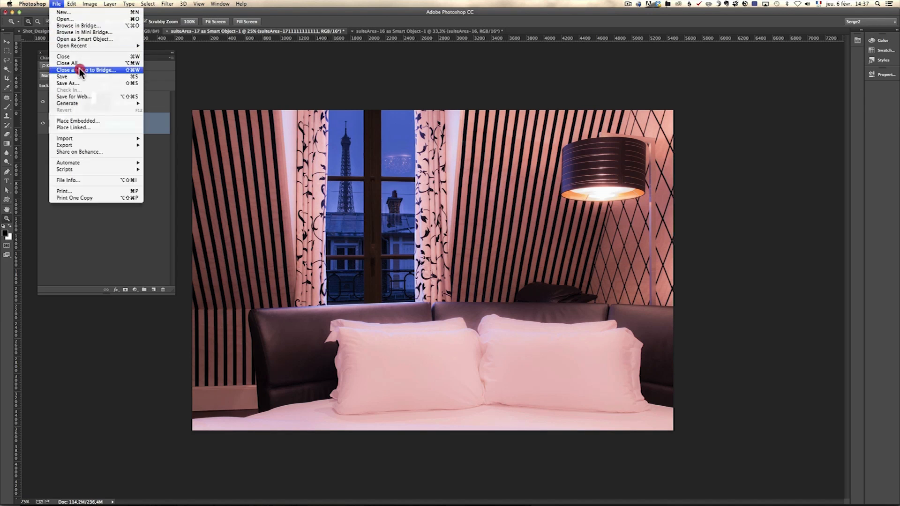
{"action": "left_click", "coordinate": [79, 59]}
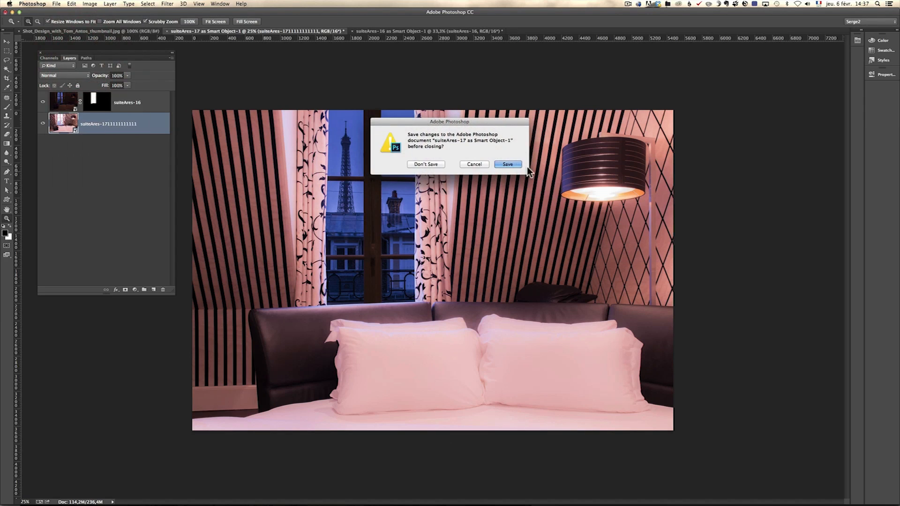
{"action": "left_click", "coordinate": [510, 165]}
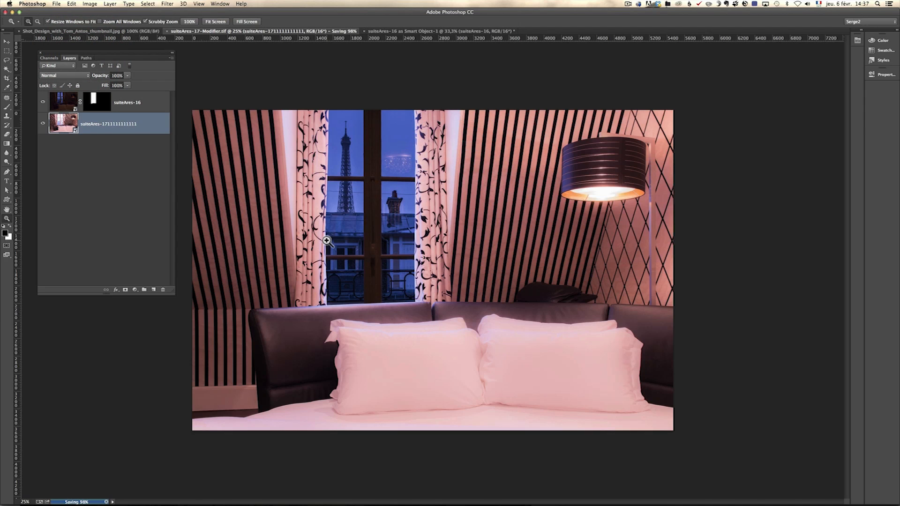
Step: Switch to Lightroom, hide the Navigator and collections, and lower Highlights to -47 on suiteAres-17-Modifier.tif
{"action": "key", "text": "super+Tab"}
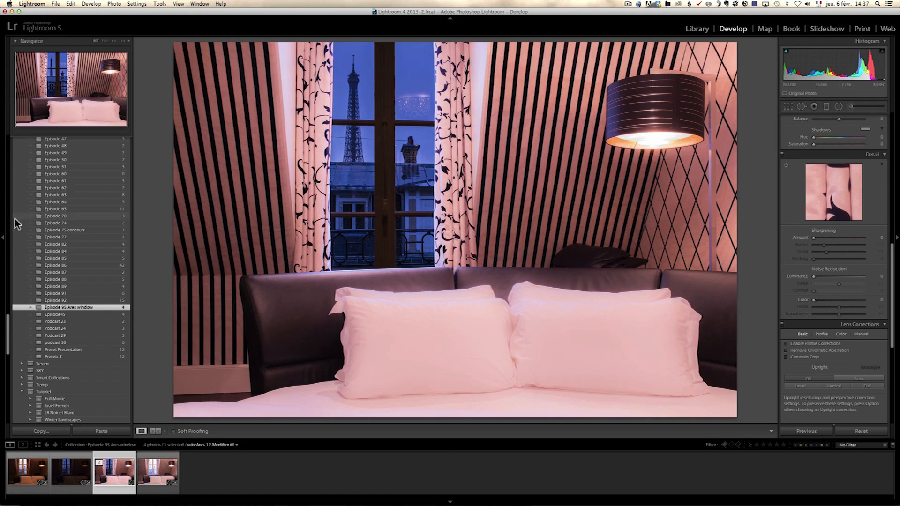
{"action": "left_click", "coordinate": [2, 240]}
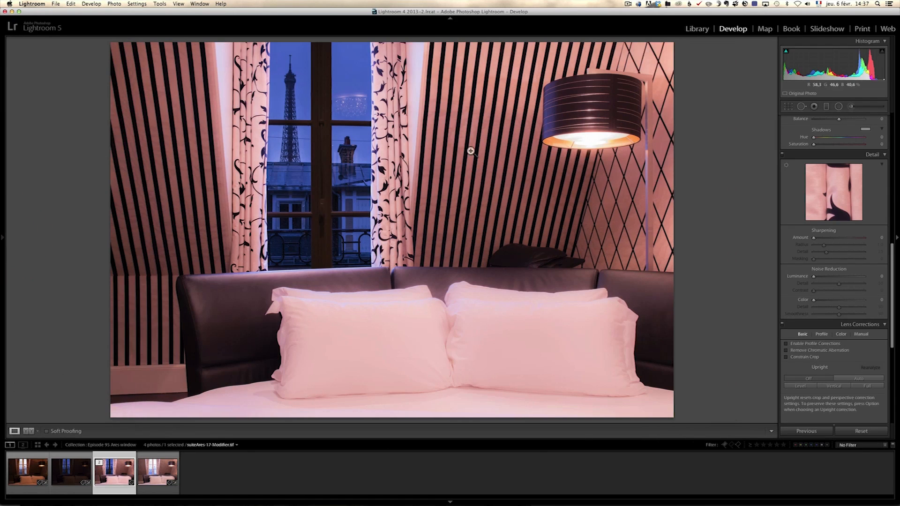
{"action": "left_click_drag", "start_coordinate": [894, 191], "coordinate": [894, 121]}
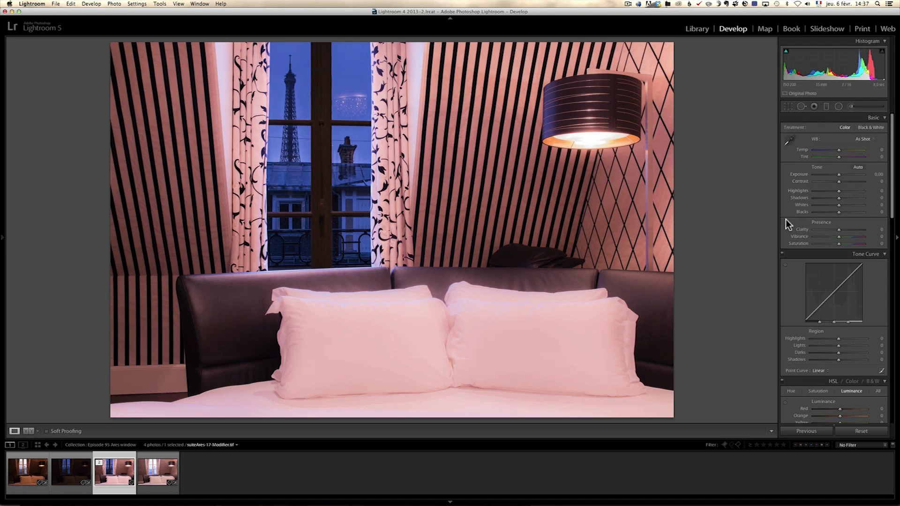
{"action": "left_click_drag", "start_coordinate": [838, 191], "coordinate": [826, 191]}
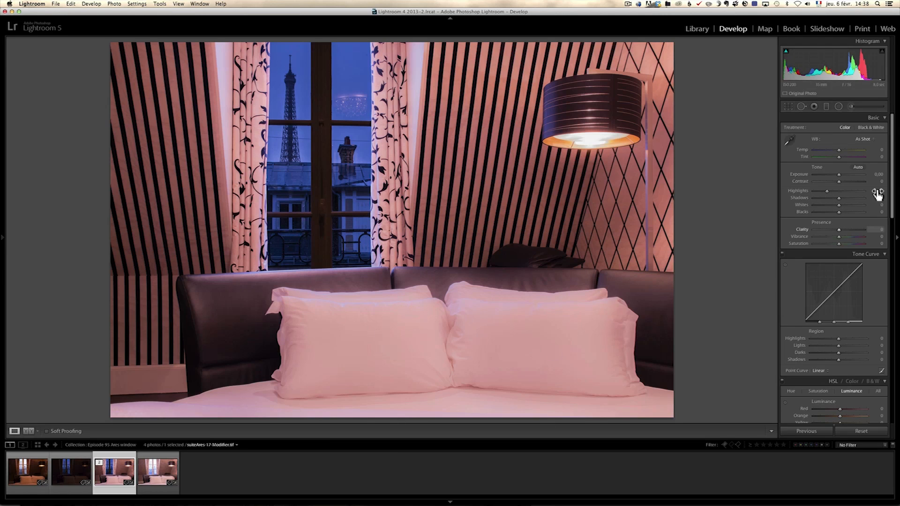
Step: Paint an Adjustment Brush mask with Clarity -100 over the left pillow, using a smaller brush of size 9
{"action": "left_click", "coordinate": [852, 107]}
{"action": "left_click_drag", "start_coordinate": [821, 183], "coordinate": [769, 184]}
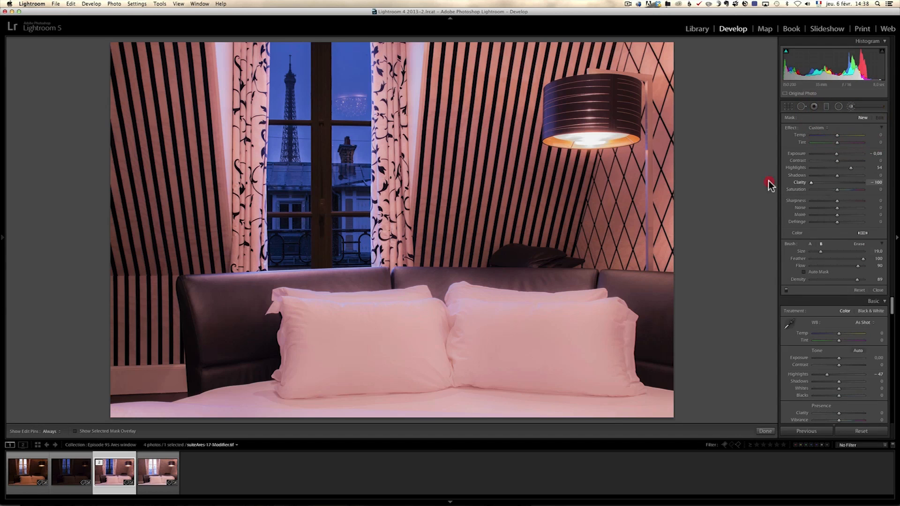
{"action": "scroll", "coordinate": [353, 315], "scroll_direction": "down", "scroll_amount": 7}
{"action": "key", "text": "h"}
{"action": "mouse_move", "coordinate": [291, 318]}
{"action": "left_mouse_down"}
{"action": "mouse_move", "coordinate": [296, 343]}
{"action": "mouse_move", "coordinate": [296, 322]}
{"action": "mouse_move", "coordinate": [286, 399]}
{"action": "mouse_move", "coordinate": [435, 389]}
{"action": "left_mouse_up"}
{"action": "key", "text": "h"}
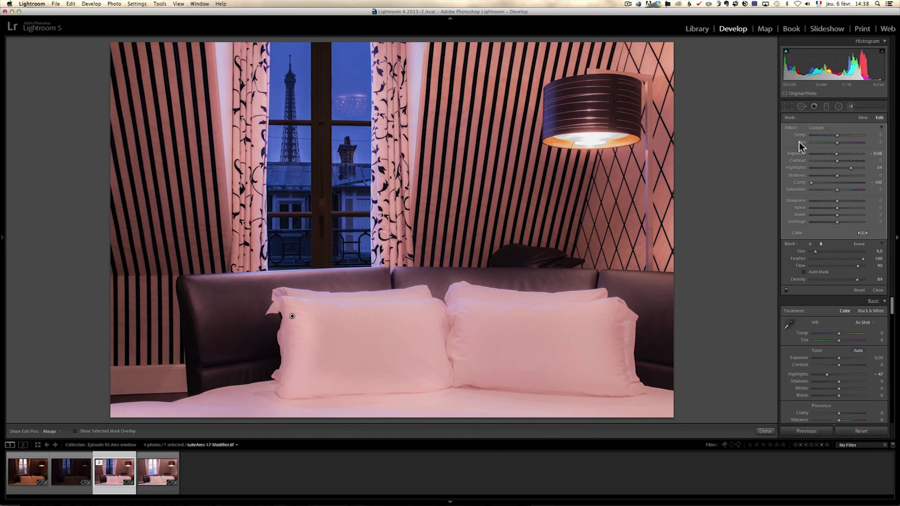
Step: Reset the brush effect's settings to zero and set only its Clarity to -100
{"action": "double_click", "coordinate": [793, 127]}
{"action": "left_click", "coordinate": [805, 183]}
{"action": "key", "text": "h"}
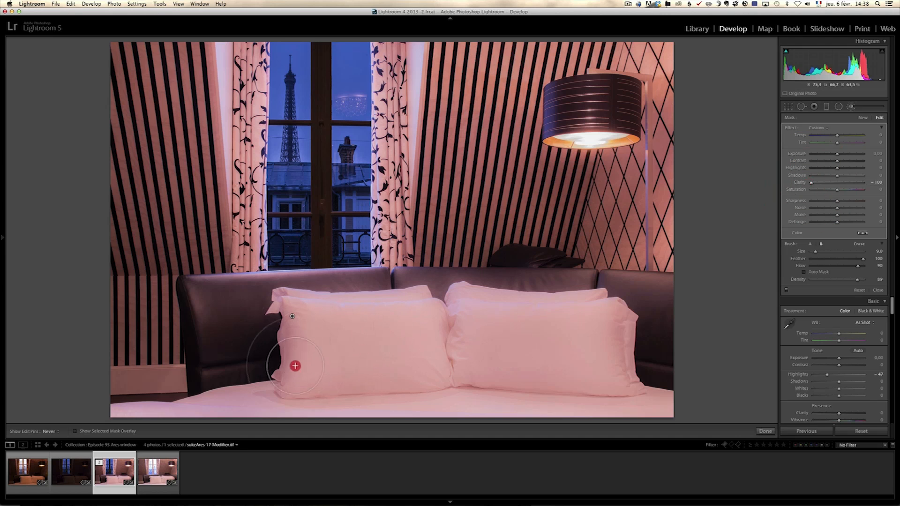
Step: Brush the Clarity softening over the rest of both pillows and close the Adjustment Brush
{"action": "left_click", "coordinate": [394, 321]}
{"action": "mouse_move", "coordinate": [459, 359]}
{"action": "left_mouse_down"}
{"action": "mouse_move", "coordinate": [618, 385]}
{"action": "mouse_move", "coordinate": [623, 327]}
{"action": "mouse_move", "coordinate": [621, 365]}
{"action": "mouse_move", "coordinate": [619, 326]}
{"action": "mouse_move", "coordinate": [621, 363]}
{"action": "mouse_move", "coordinate": [548, 331]}
{"action": "left_mouse_up"}
{"action": "left_click", "coordinate": [454, 350]}
{"action": "left_click", "coordinate": [355, 343]}
{"action": "left_click", "coordinate": [478, 351]}
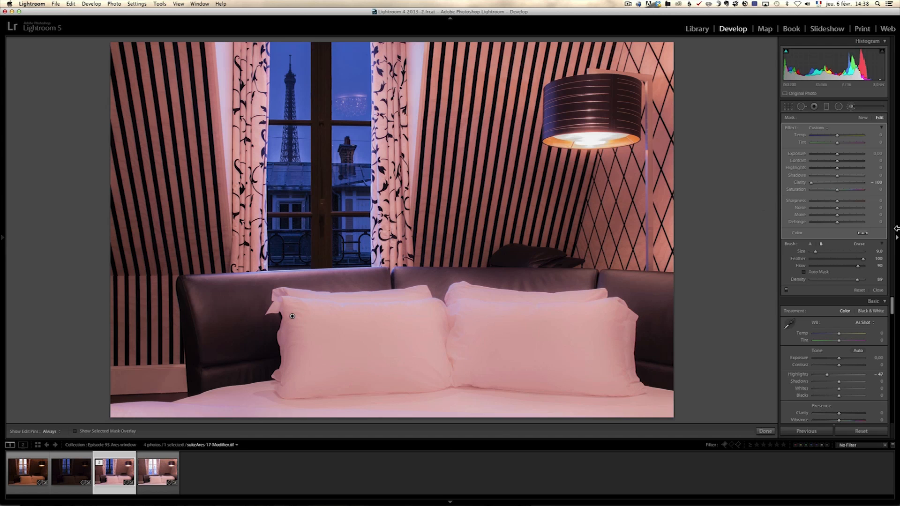
{"action": "left_click", "coordinate": [879, 292]}
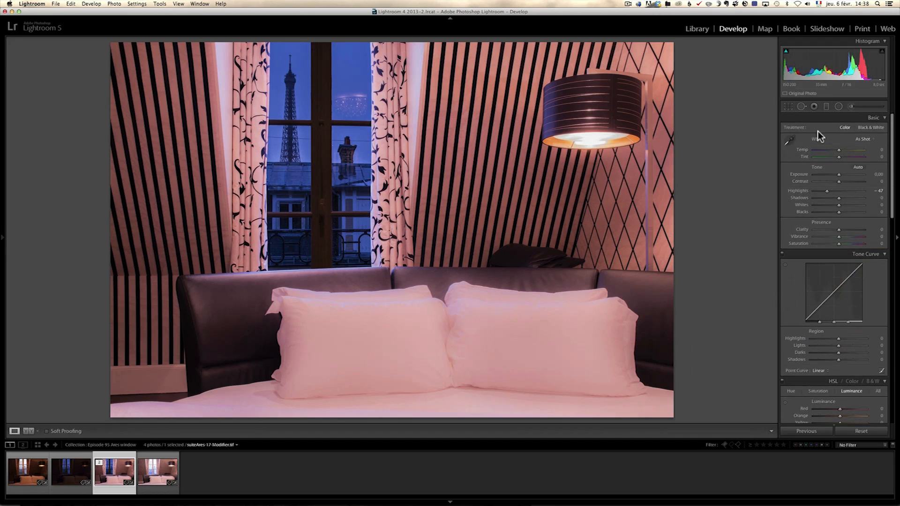
Step: Set Shadows to +43, Whites to +23 and Blacks to -13, and add a post-crop vignette with Amount -34
{"action": "mouse_move", "coordinate": [840, 198]}
{"action": "left_mouse_down"}
{"action": "mouse_move", "coordinate": [871, 201]}
{"action": "mouse_move", "coordinate": [835, 213]}
{"action": "left_mouse_up"}
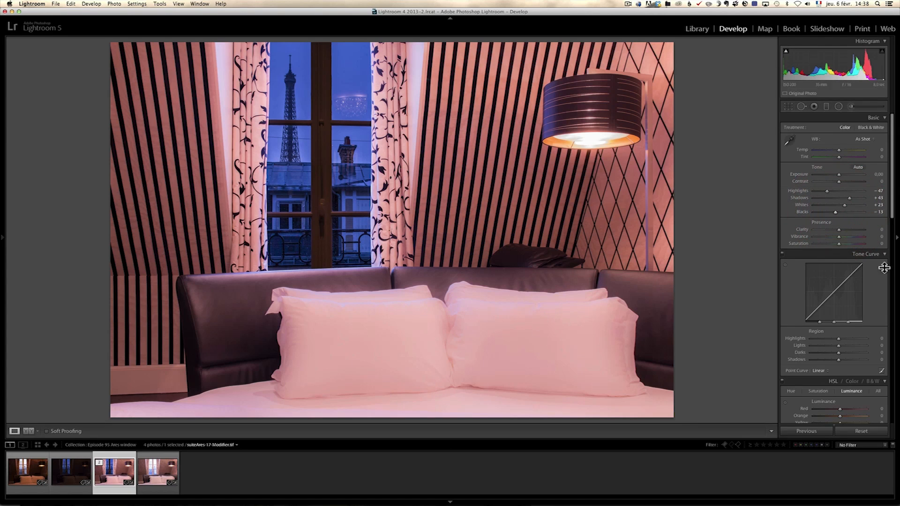
{"action": "scroll", "coordinate": [892, 214], "scroll_direction": "down", "scroll_amount": 15}
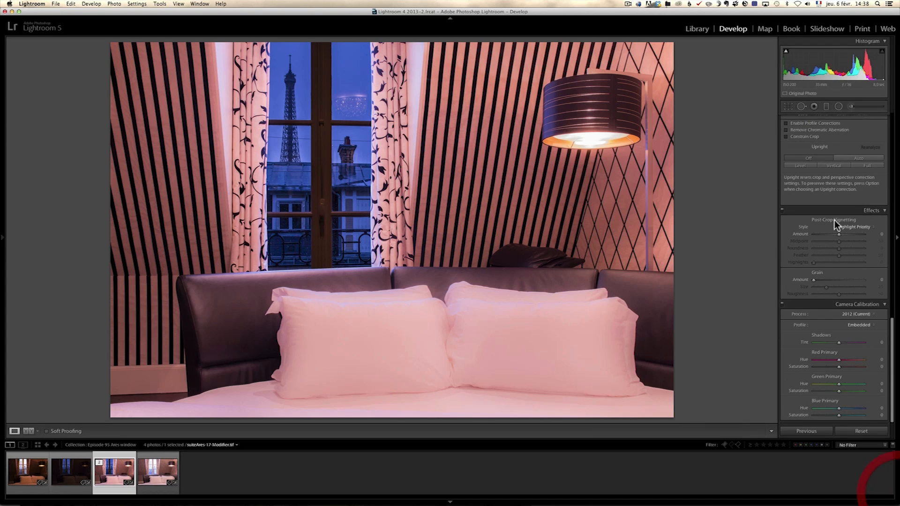
{"action": "left_click_drag", "start_coordinate": [838, 239], "coordinate": [830, 238]}
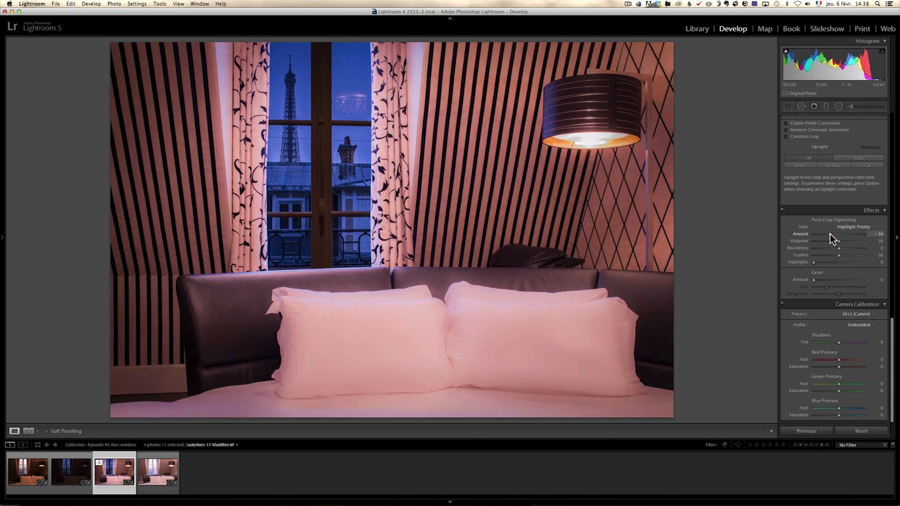
Step: Shift the Orange hue toward red in the HSL adjustments and test the Yellow hue
{"action": "left_click", "coordinate": [892, 249]}
{"action": "left_click_drag", "start_coordinate": [891, 245], "coordinate": [892, 194]}
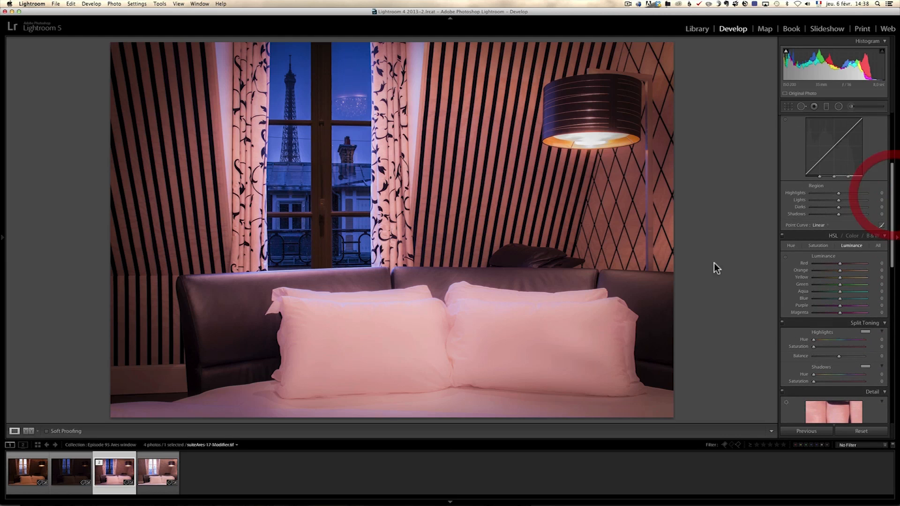
{"action": "left_click", "coordinate": [792, 246]}
{"action": "left_click_drag", "start_coordinate": [839, 270], "coordinate": [836, 270]}
{"action": "left_click", "coordinate": [840, 278]}
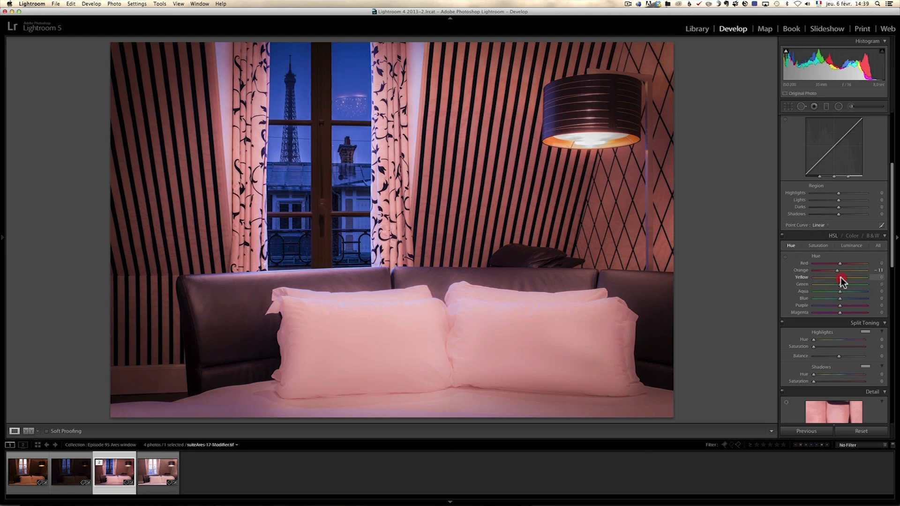
{"action": "mouse_move", "coordinate": [835, 280]}
{"action": "left_mouse_down"}
{"action": "mouse_move", "coordinate": [844, 263]}
{"action": "mouse_move", "coordinate": [826, 271]}
{"action": "mouse_move", "coordinate": [837, 277]}
{"action": "left_mouse_up"}
{"action": "left_click", "coordinate": [837, 272]}
{"action": "left_click", "coordinate": [830, 271]}
Step: Reduce the HSL saturation of the Red and Orange tones to -16 with the targeted adjustment tool
{"action": "left_click", "coordinate": [818, 245]}
{"action": "left_click", "coordinate": [754, 275]}
{"action": "left_click", "coordinate": [784, 256]}
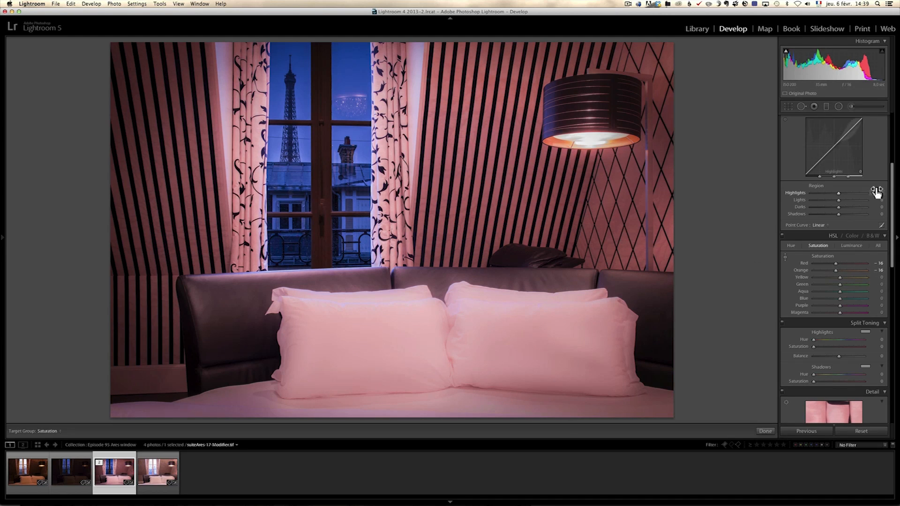
Step: Draw a tall Radial Filter ellipse on the striped wall beside the lamp, set its Exposure to 1.06 and invert its mask
{"action": "left_click_drag", "start_coordinate": [895, 194], "coordinate": [896, 75]}
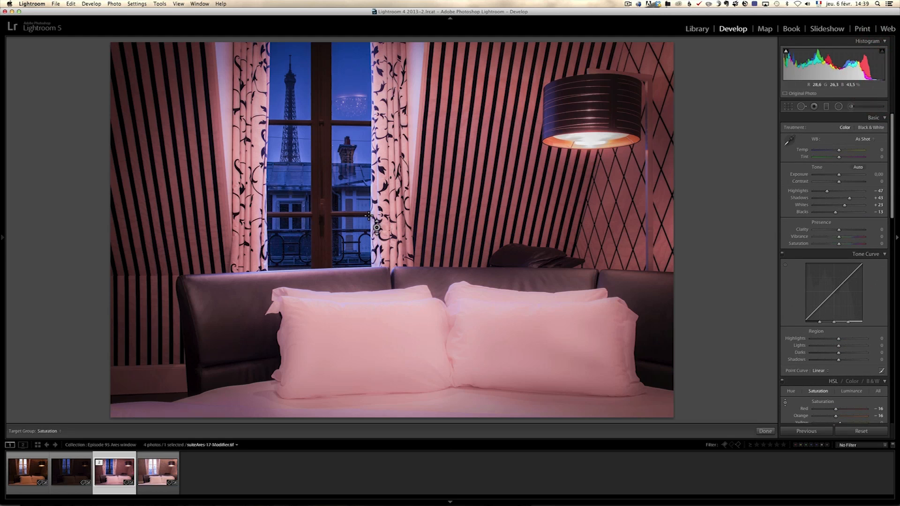
{"action": "left_click", "coordinate": [838, 106]}
{"action": "key", "text": "alt"}
{"action": "left_click", "coordinate": [794, 130]}
{"action": "left_click_drag", "start_coordinate": [542, 184], "coordinate": [584, 275]}
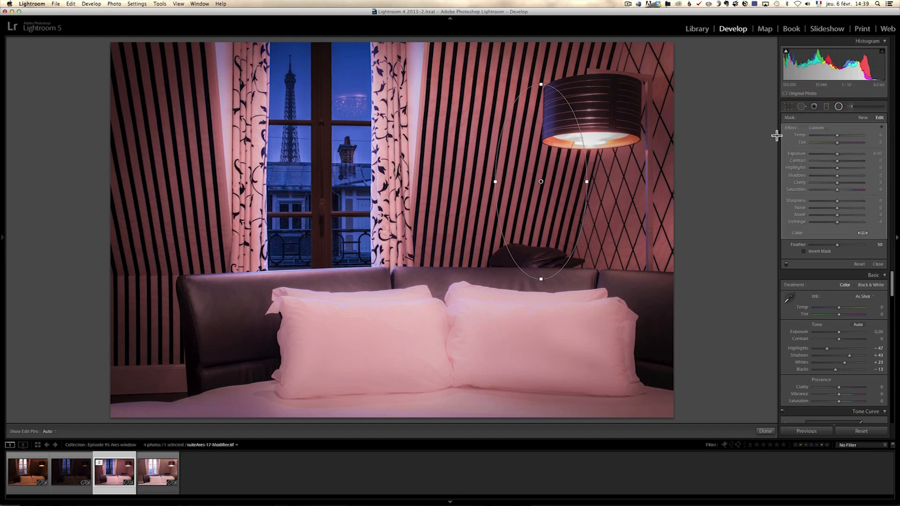
{"action": "left_click_drag", "start_coordinate": [840, 156], "coordinate": [843, 154]}
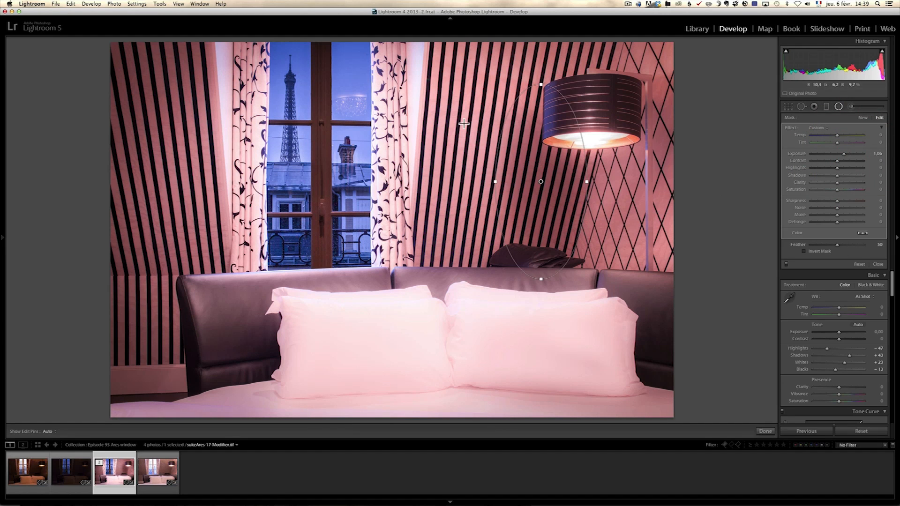
{"action": "left_click", "coordinate": [819, 253]}
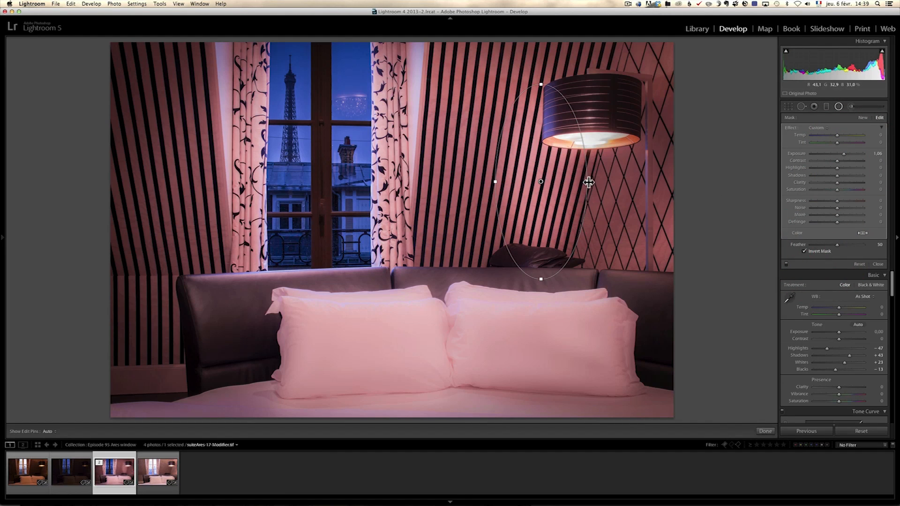
Step: Tilt and stretch the radial ellipse from the lampshade down to the pillow and set its Exposure to 2.97
{"action": "left_click_drag", "start_coordinate": [593, 183], "coordinate": [592, 221]}
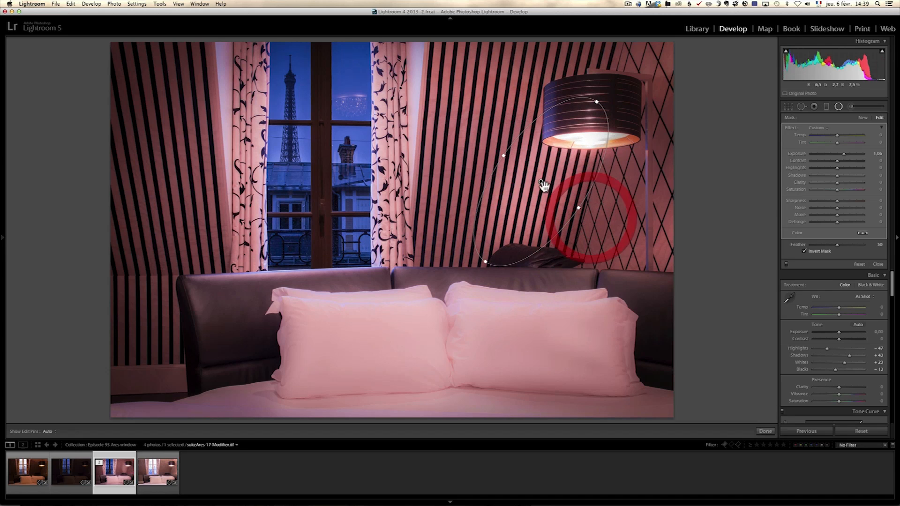
{"action": "left_click_drag", "start_coordinate": [543, 189], "coordinate": [548, 209]}
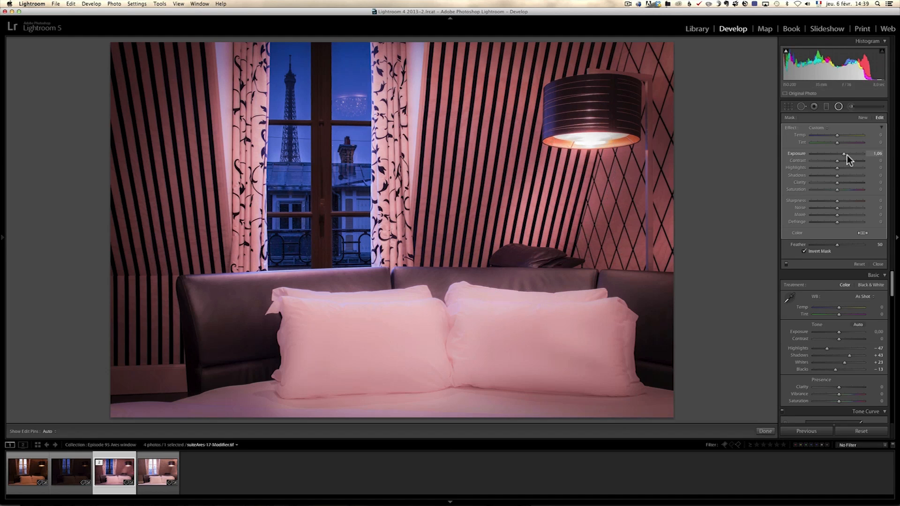
{"action": "left_click_drag", "start_coordinate": [846, 153], "coordinate": [856, 154]}
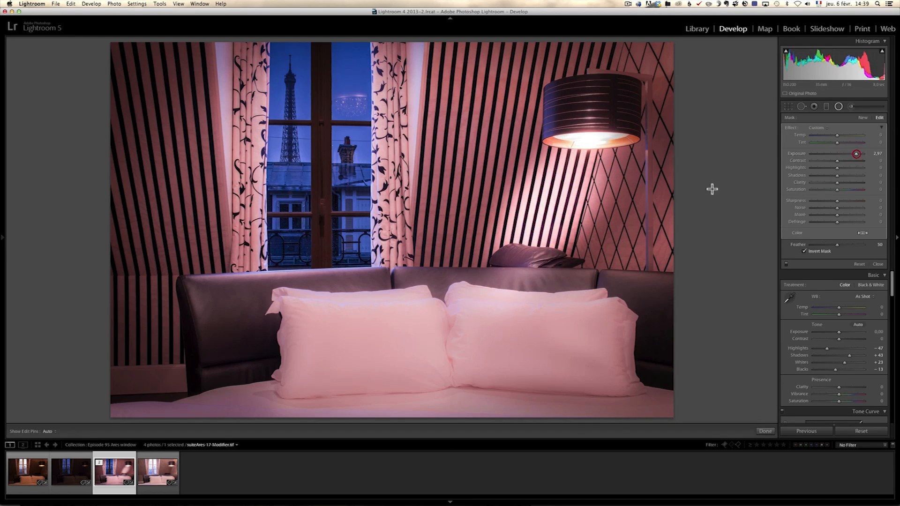
{"action": "left_click_drag", "start_coordinate": [491, 290], "coordinate": [447, 346]}
{"action": "left_click_drag", "start_coordinate": [643, 79], "coordinate": [634, 87]}
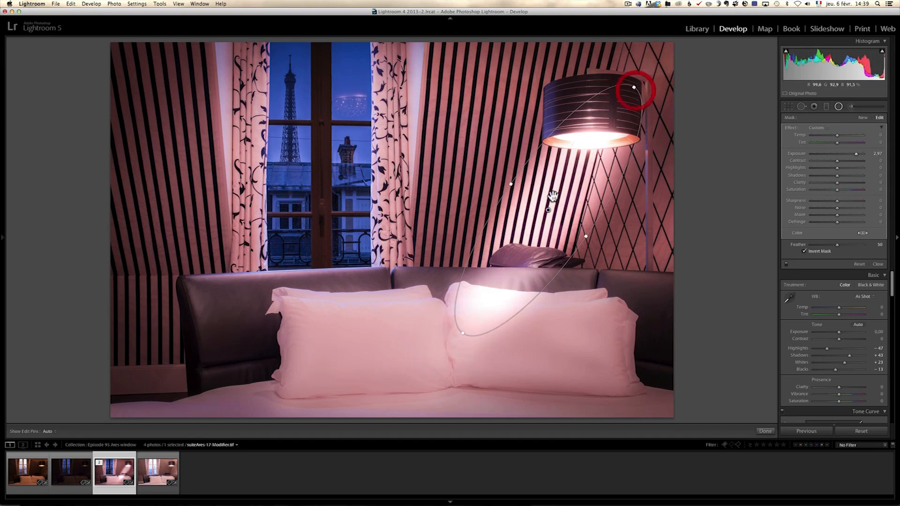
Step: Set the radial filter's Feather to 100 and Exposure to 3.29, and widen and shorten its ellipse to end at the headboard
{"action": "left_click", "coordinate": [498, 177]}
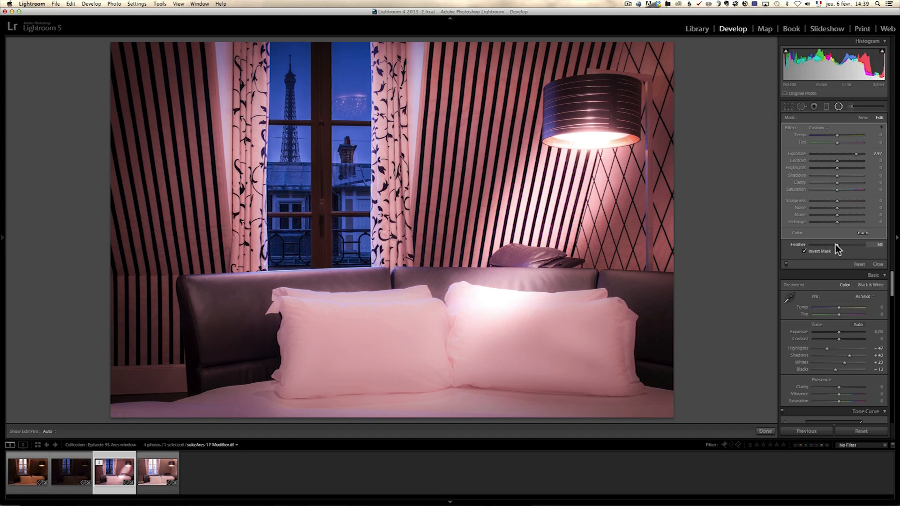
{"action": "left_click_drag", "start_coordinate": [837, 249], "coordinate": [893, 246]}
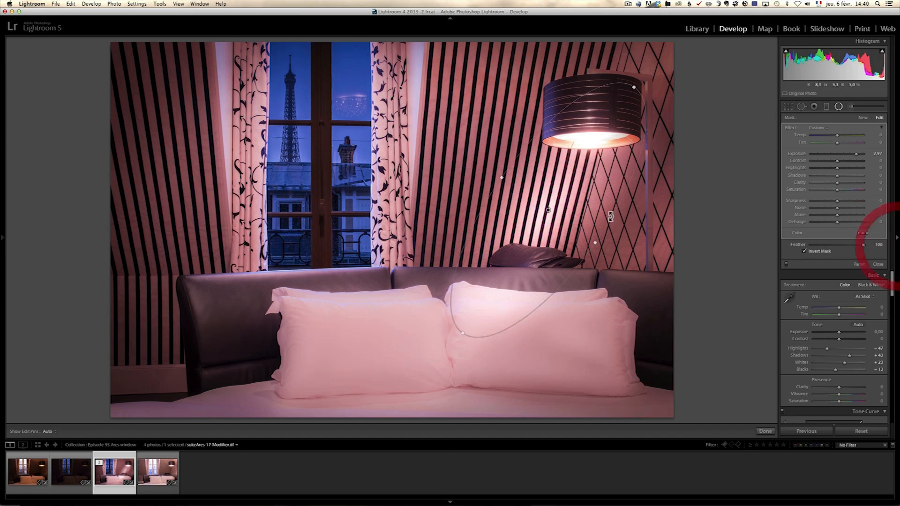
{"action": "left_click_drag", "start_coordinate": [854, 156], "coordinate": [852, 155]}
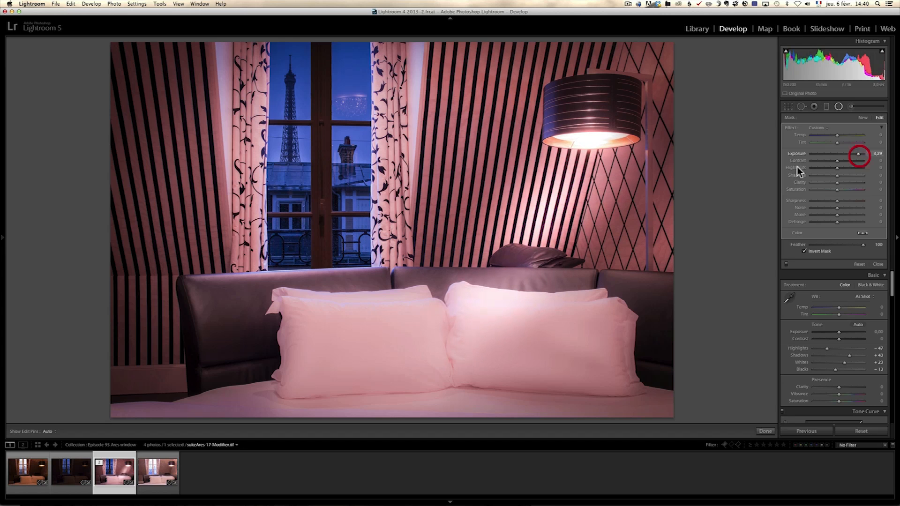
{"action": "left_click", "coordinate": [548, 199]}
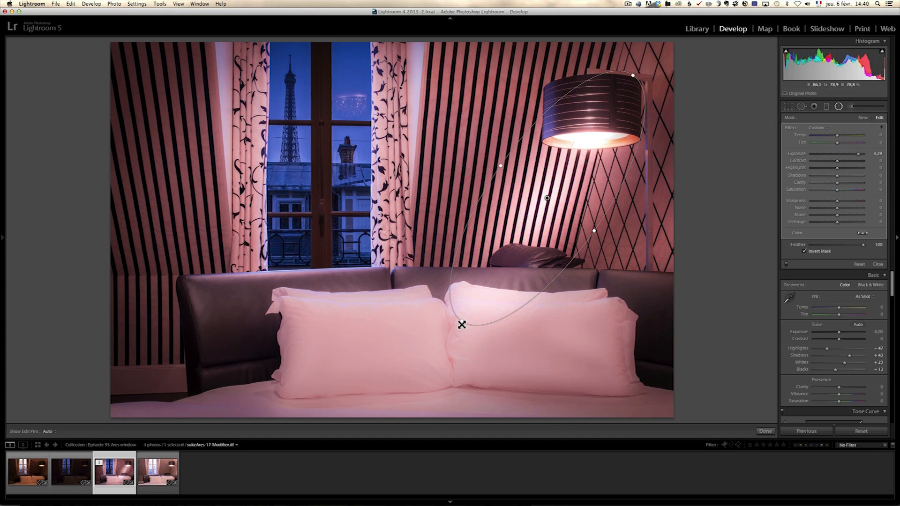
{"action": "left_click_drag", "start_coordinate": [465, 318], "coordinate": [484, 288]}
{"action": "mouse_move", "coordinate": [607, 214]}
{"action": "left_mouse_down"}
{"action": "mouse_move", "coordinate": [616, 231]}
{"action": "mouse_move", "coordinate": [597, 214]}
{"action": "mouse_move", "coordinate": [615, 220]}
{"action": "left_mouse_up"}
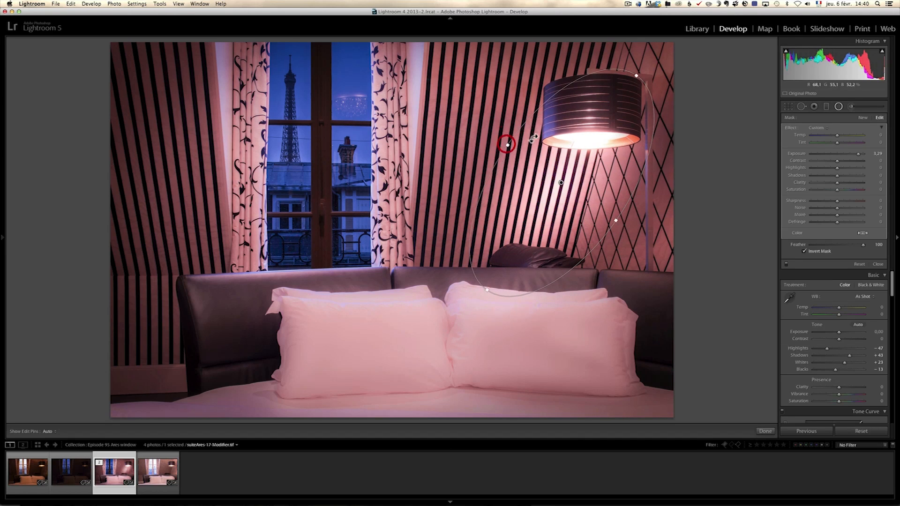
{"action": "left_click_drag", "start_coordinate": [637, 75], "coordinate": [627, 88]}
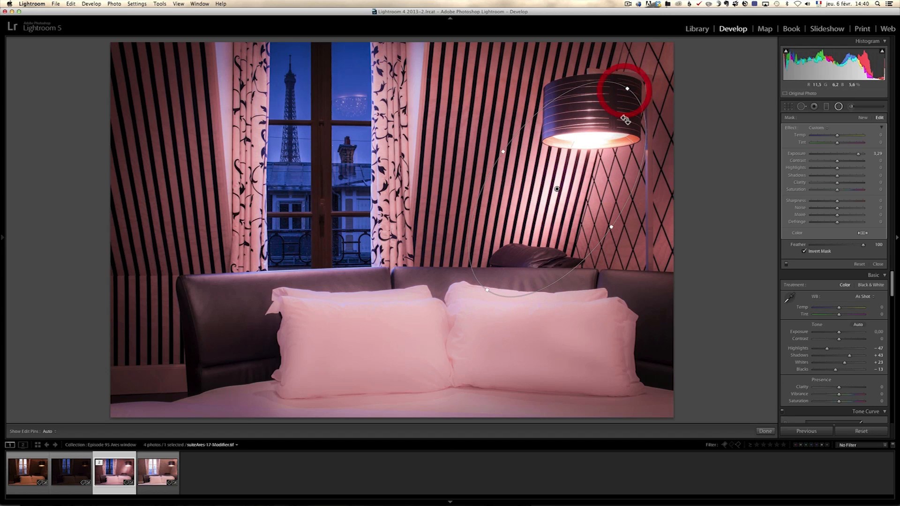
Step: Duplicate the radial filter onto the striped wall beside the window's far curtain, tilt it the opposite way, set its Exposure to 1.39 and close the filter
{"action": "right_click", "coordinate": [558, 190]}
{"action": "left_click", "coordinate": [565, 193]}
{"action": "left_click_drag", "start_coordinate": [557, 189], "coordinate": [188, 200]}
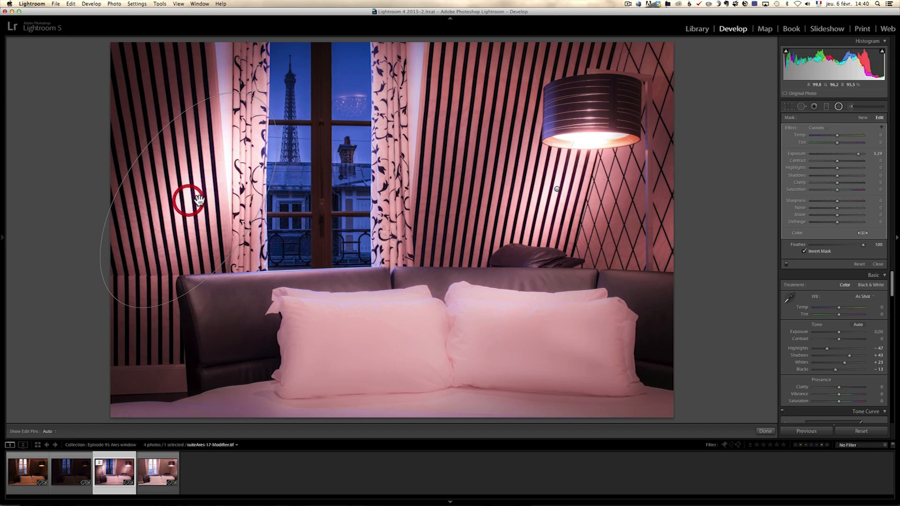
{"action": "left_click_drag", "start_coordinate": [254, 242], "coordinate": [272, 163]}
{"action": "left_click_drag", "start_coordinate": [188, 199], "coordinate": [167, 210]}
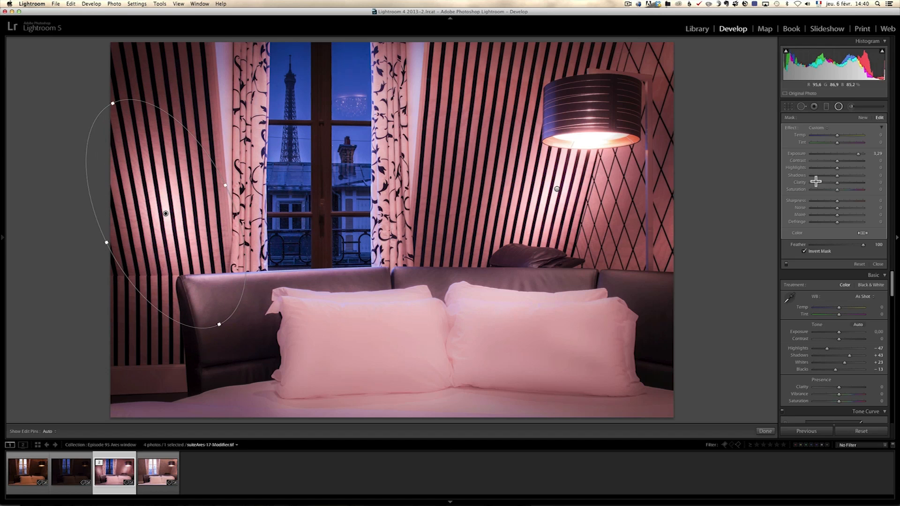
{"action": "left_click_drag", "start_coordinate": [859, 156], "coordinate": [851, 156]}
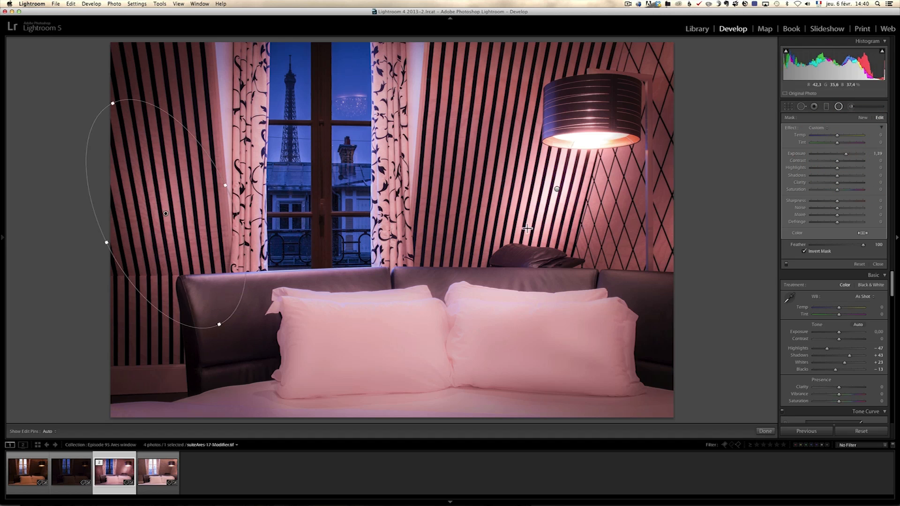
{"action": "left_click", "coordinate": [877, 264]}
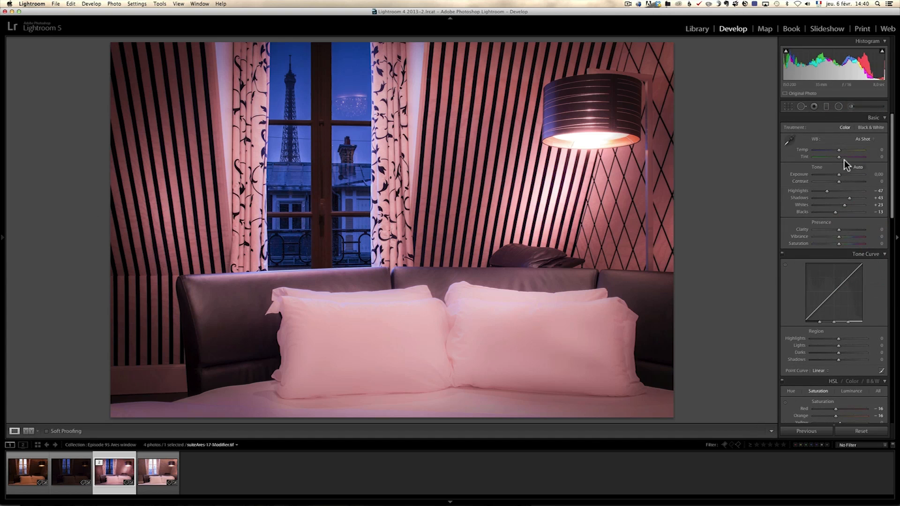
Step: Set the image's overall Exposure to -0.15, Clarity to +17 and Temp to +8
{"action": "left_click_drag", "start_coordinate": [838, 178], "coordinate": [840, 177]}
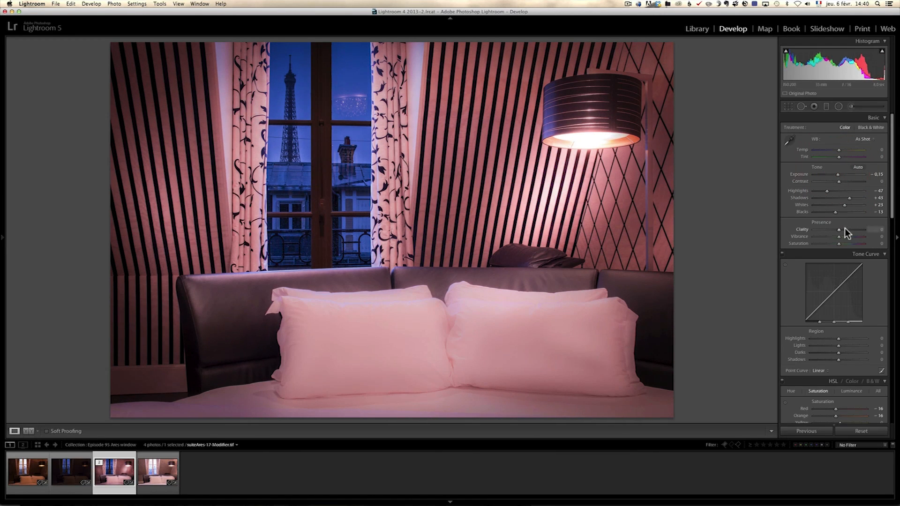
{"action": "left_click", "coordinate": [844, 230]}
{"action": "left_click_drag", "start_coordinate": [844, 230], "coordinate": [839, 231]}
{"action": "left_click_drag", "start_coordinate": [838, 150], "coordinate": [839, 151]}
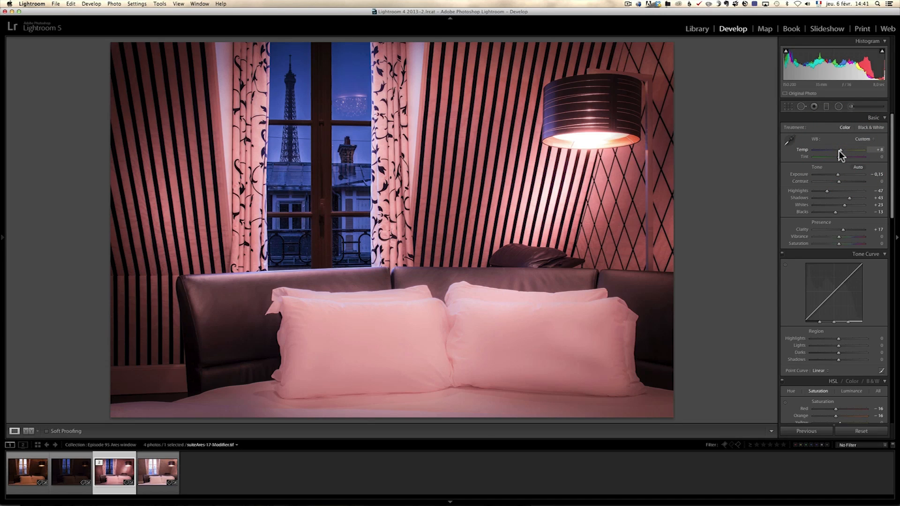
Step: Compare the composite with suiteAres-16.dng, inspect the window closely, and set the composite's Saturation to -3 and Exposure to -0.10
{"action": "left_click", "coordinate": [40, 476]}
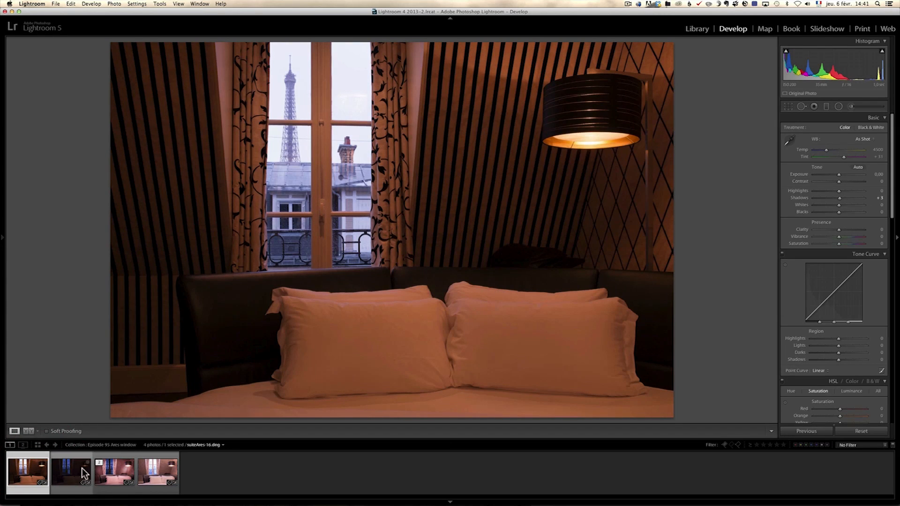
{"action": "left_click", "coordinate": [118, 472]}
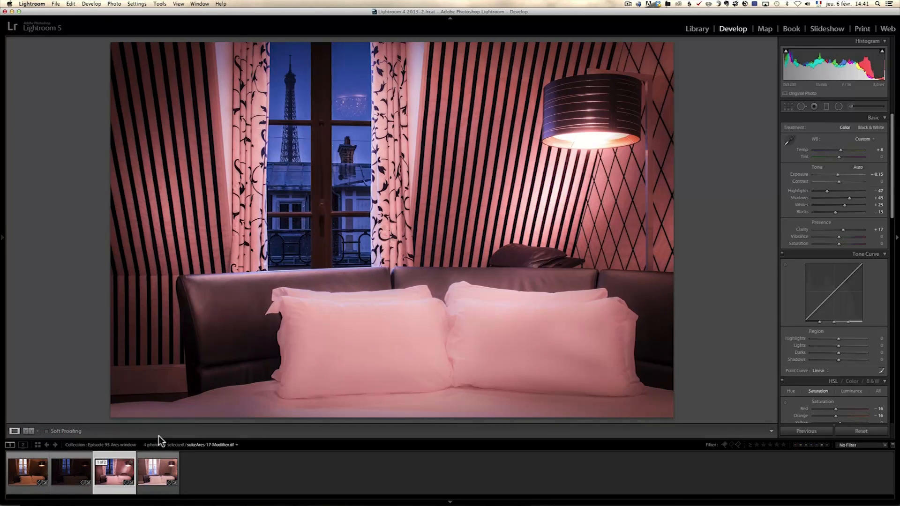
{"action": "left_click", "coordinate": [325, 172]}
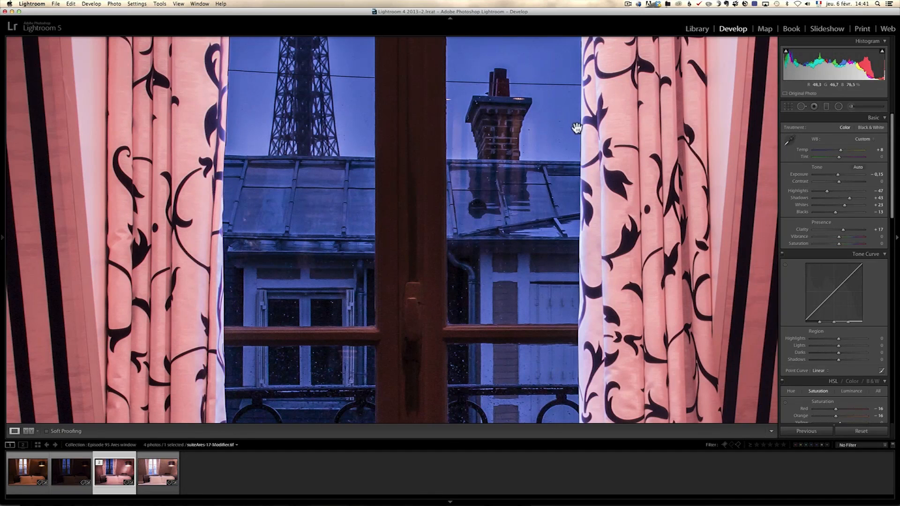
{"action": "left_click", "coordinate": [526, 246]}
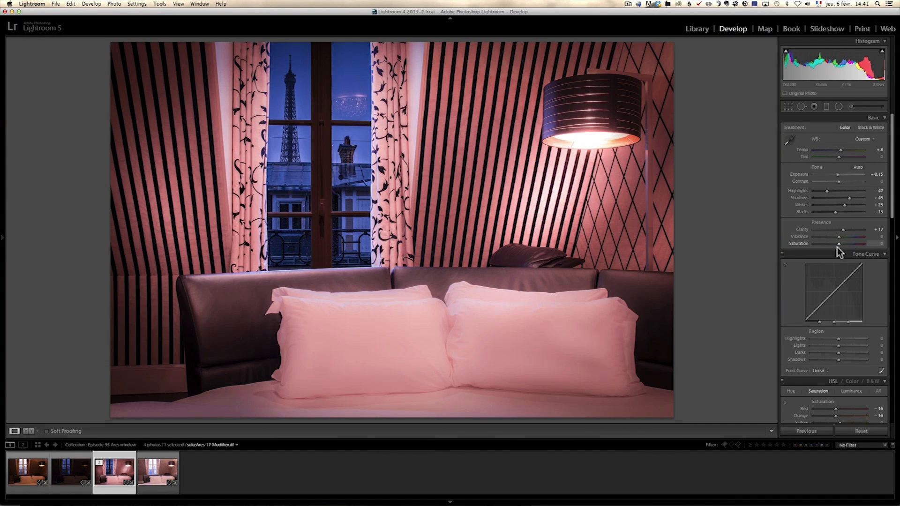
{"action": "left_click_drag", "start_coordinate": [837, 242], "coordinate": [839, 244]}
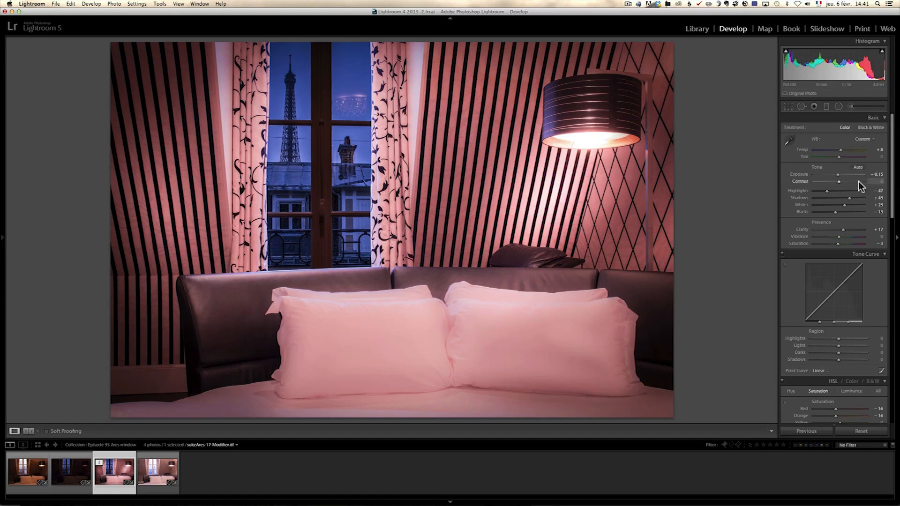
{"action": "left_click_drag", "start_coordinate": [839, 175], "coordinate": [839, 176]}
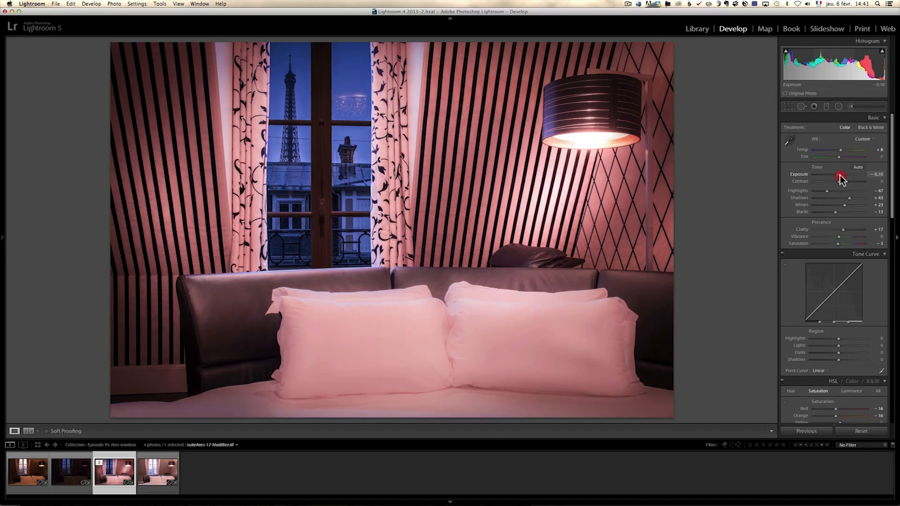